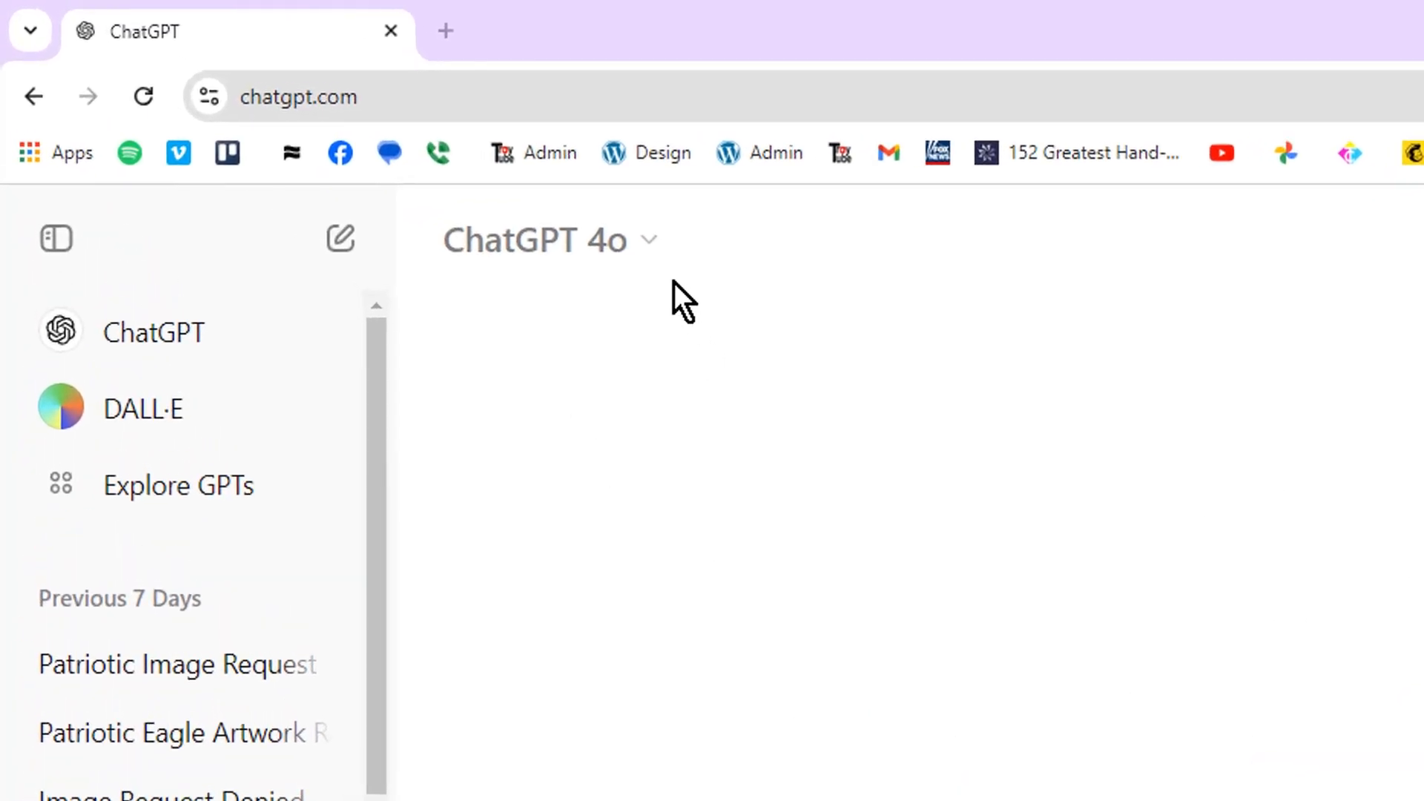
Start a DALL·E chat and paste in the prepared Washington-on-eagle image prompt
click(162, 412)
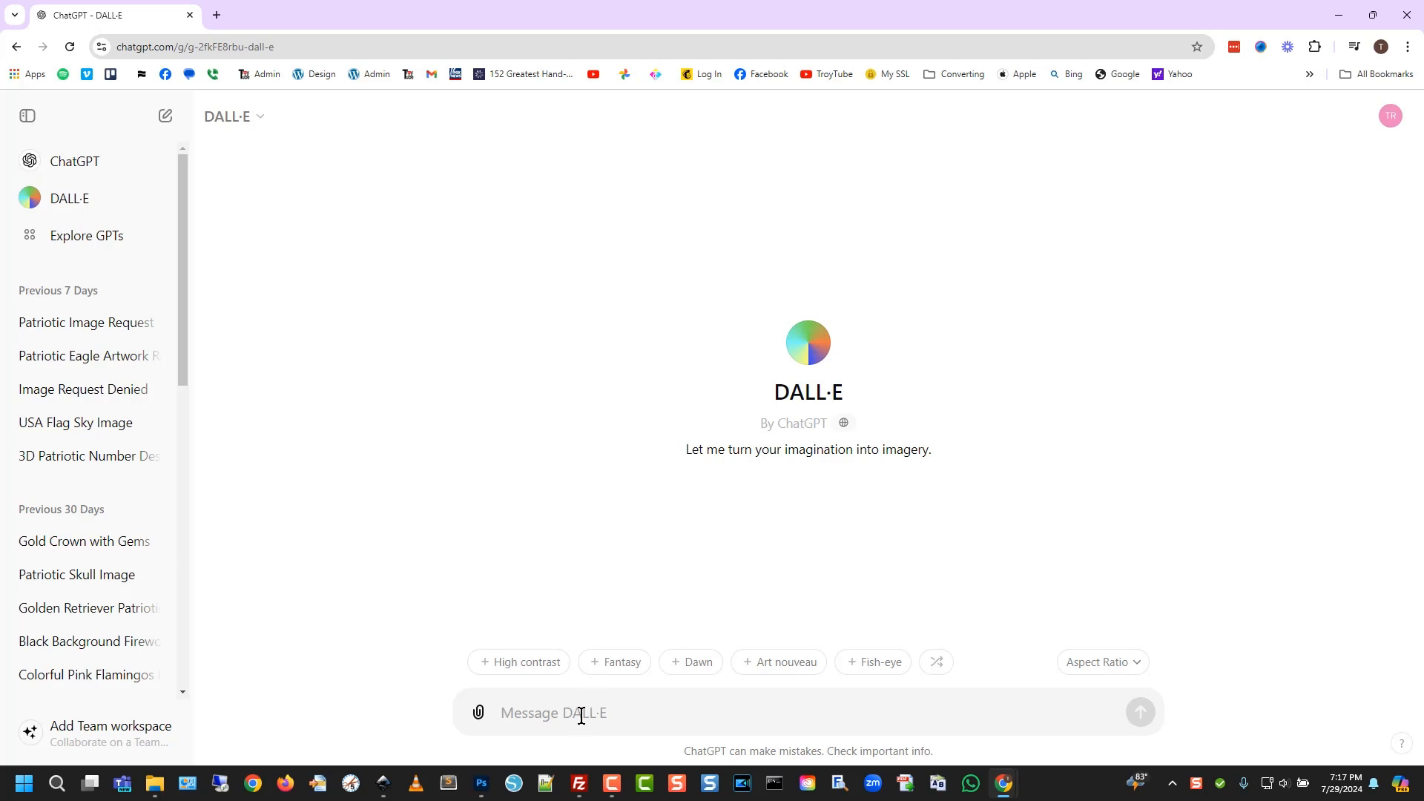
text(Generate a 12" x 12" image of George Washington holding a barbell over his head while riding a bald eagle and add some patriotic US flag themes to the image.  Make sure the entire image is displayed and not cut off and add blank space all around it on all four sides with a plain white background.)
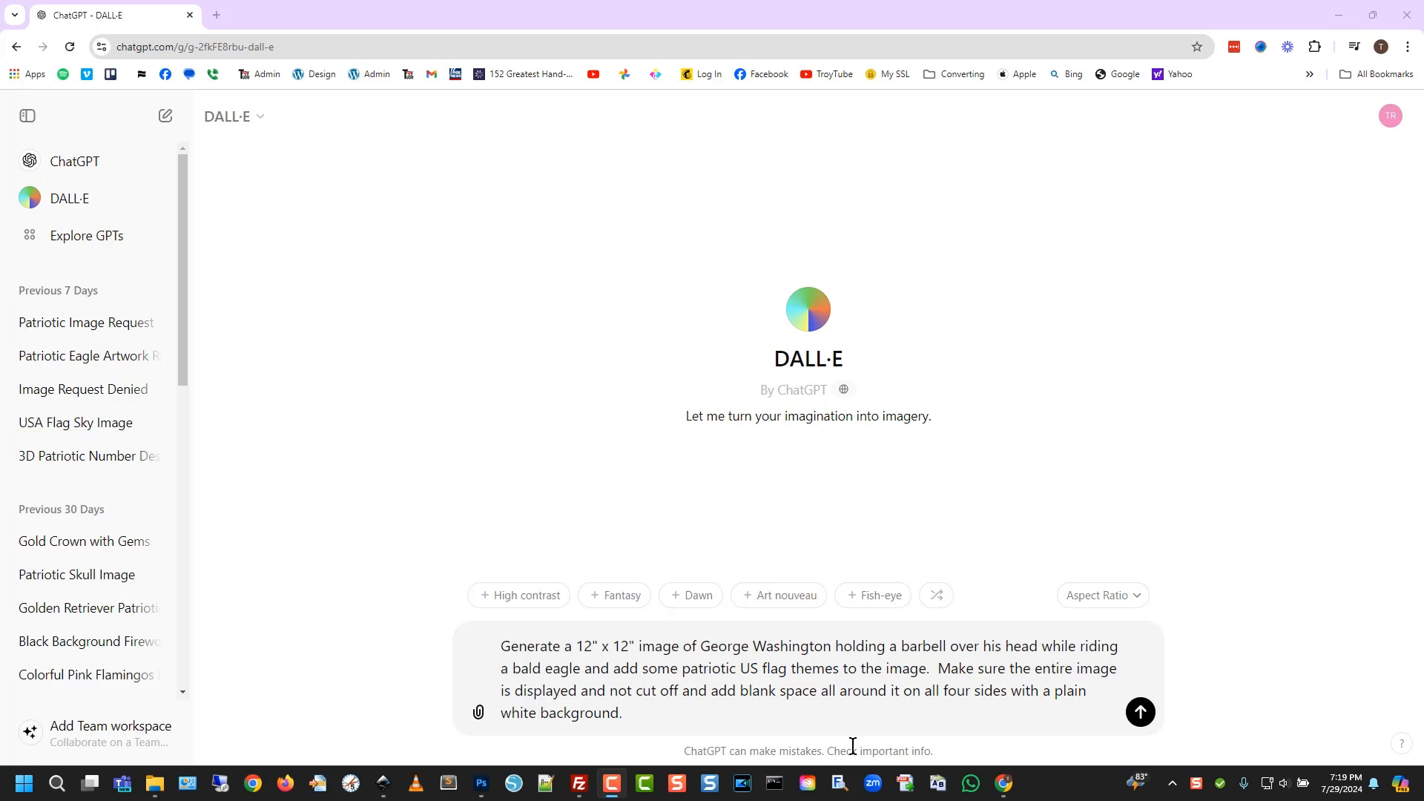
Send the 12" x 12" Washington-lifting-a-barbell-on-a-bald-eagle prompt to DALL·E
click(1141, 712)
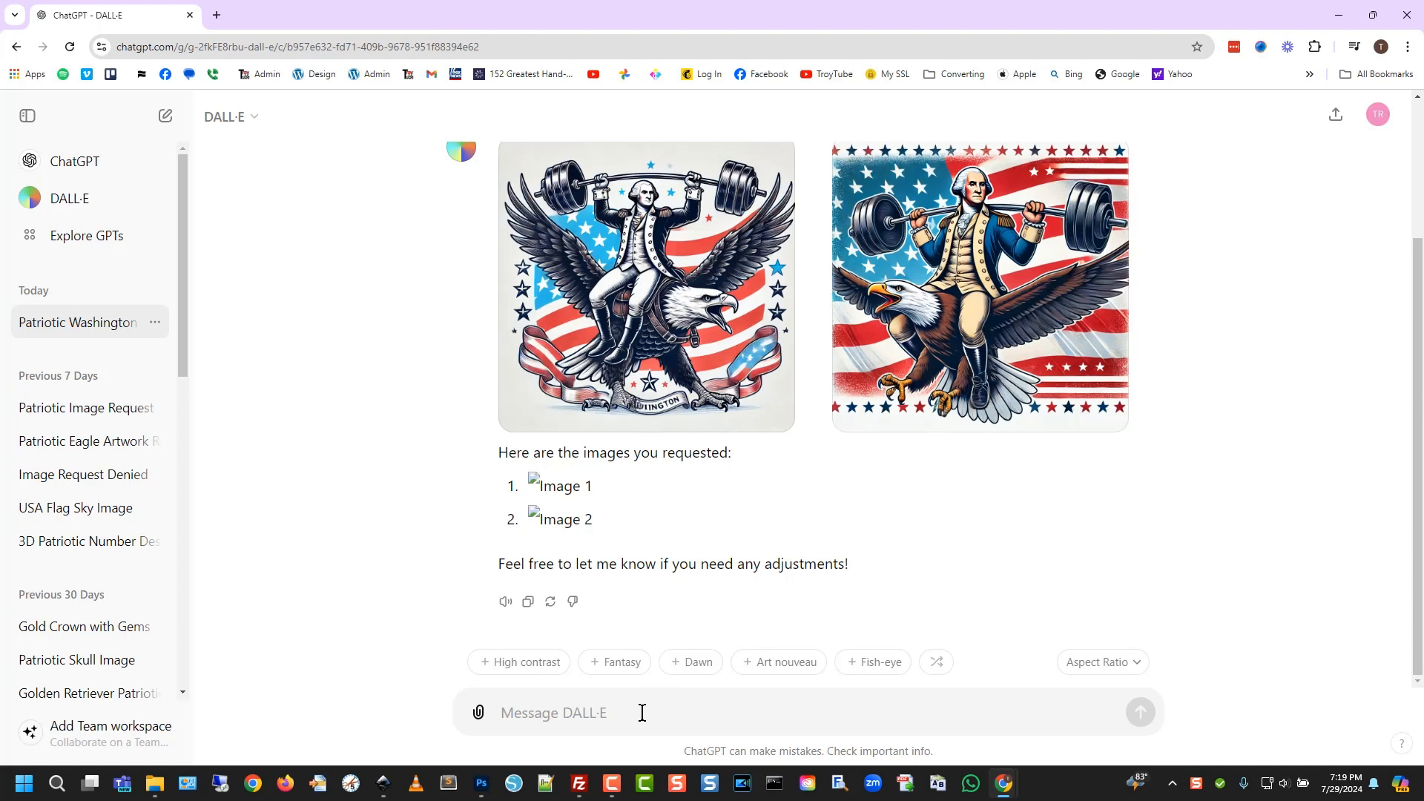
Request the images again without background, then with a patriotic, fully displayed eagle
text(Do it ag)
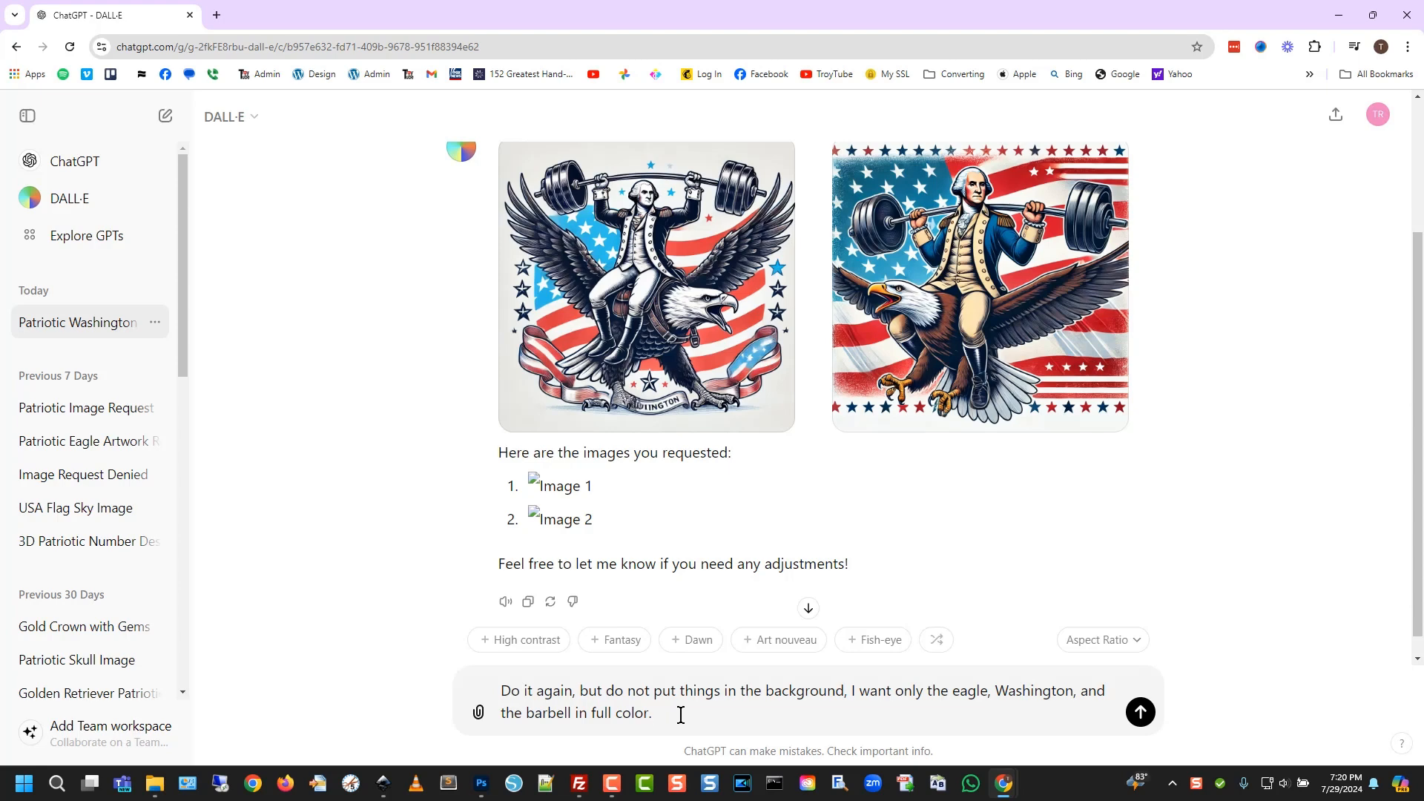
click(1140, 712)
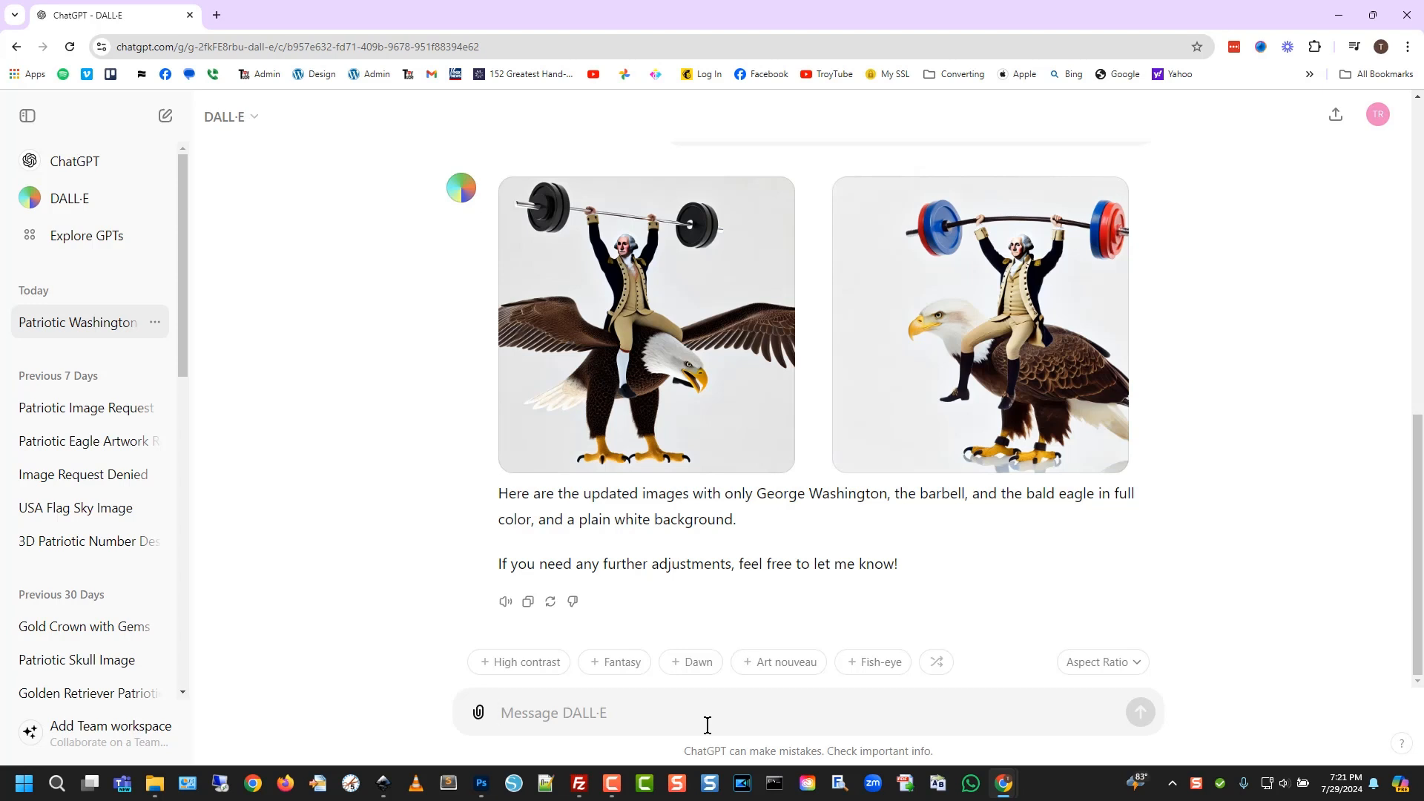
text(Again, but make the Eagle have a patriotic theme to it and make sure the entire image is displayed.)
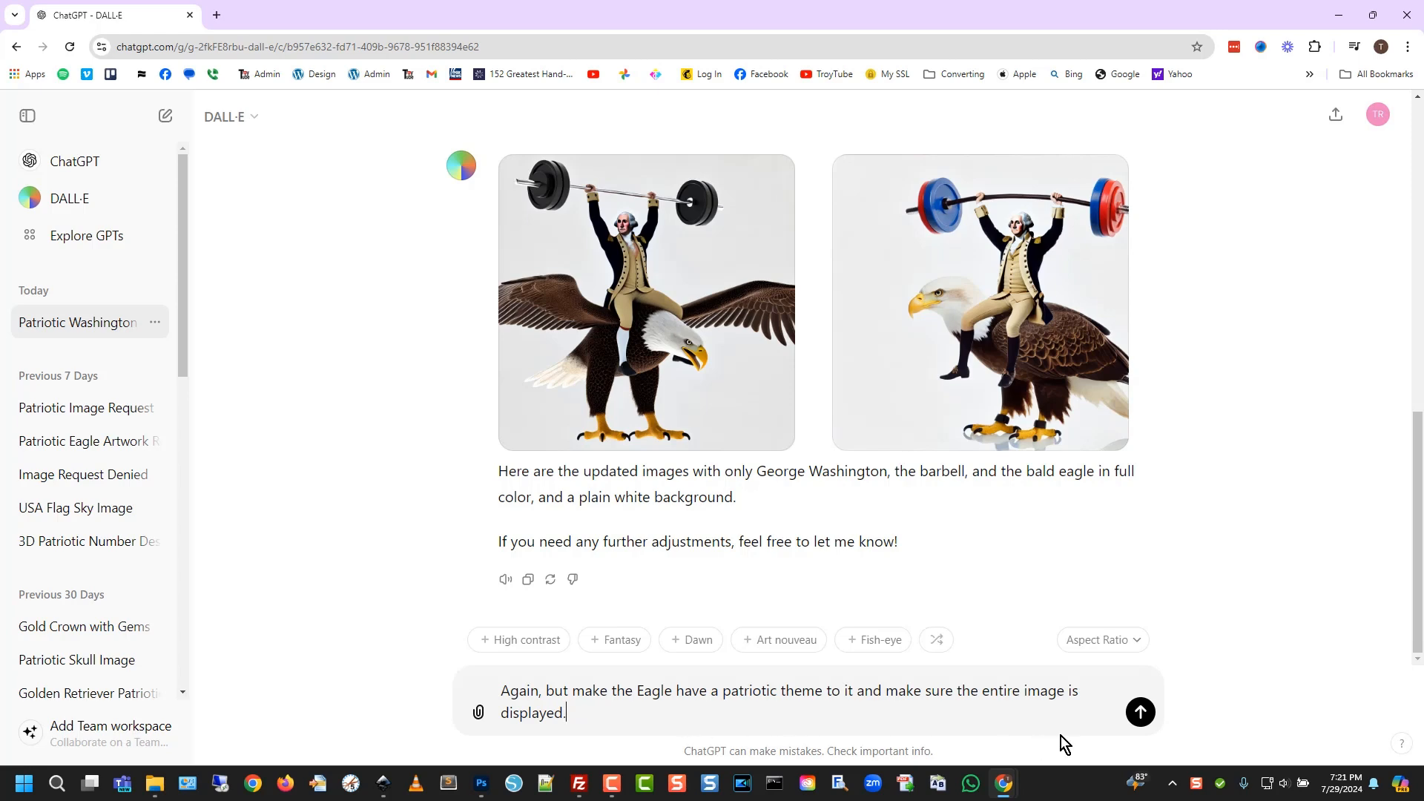
click(1139, 711)
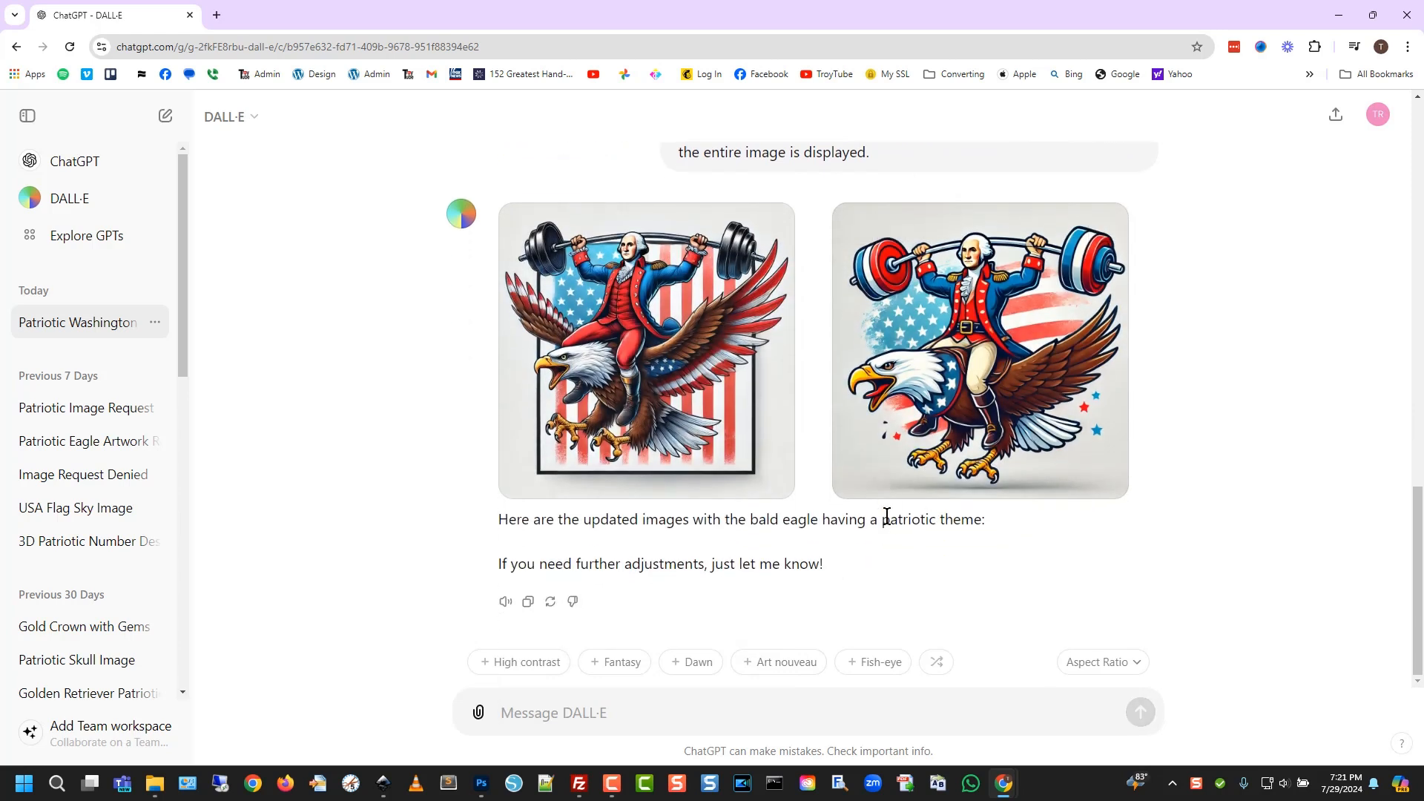
mouse_move(957, 362)
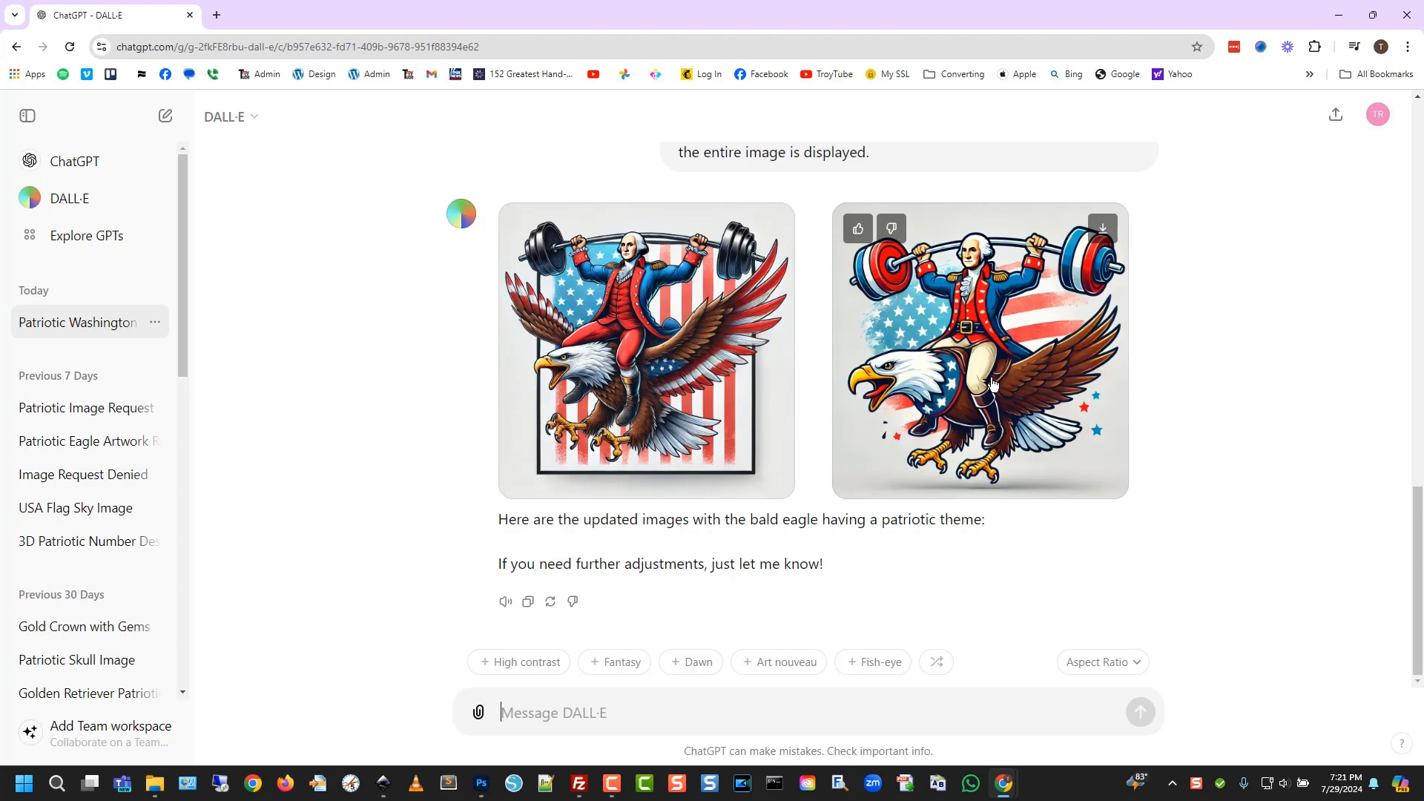
mouse_move(624, 258)
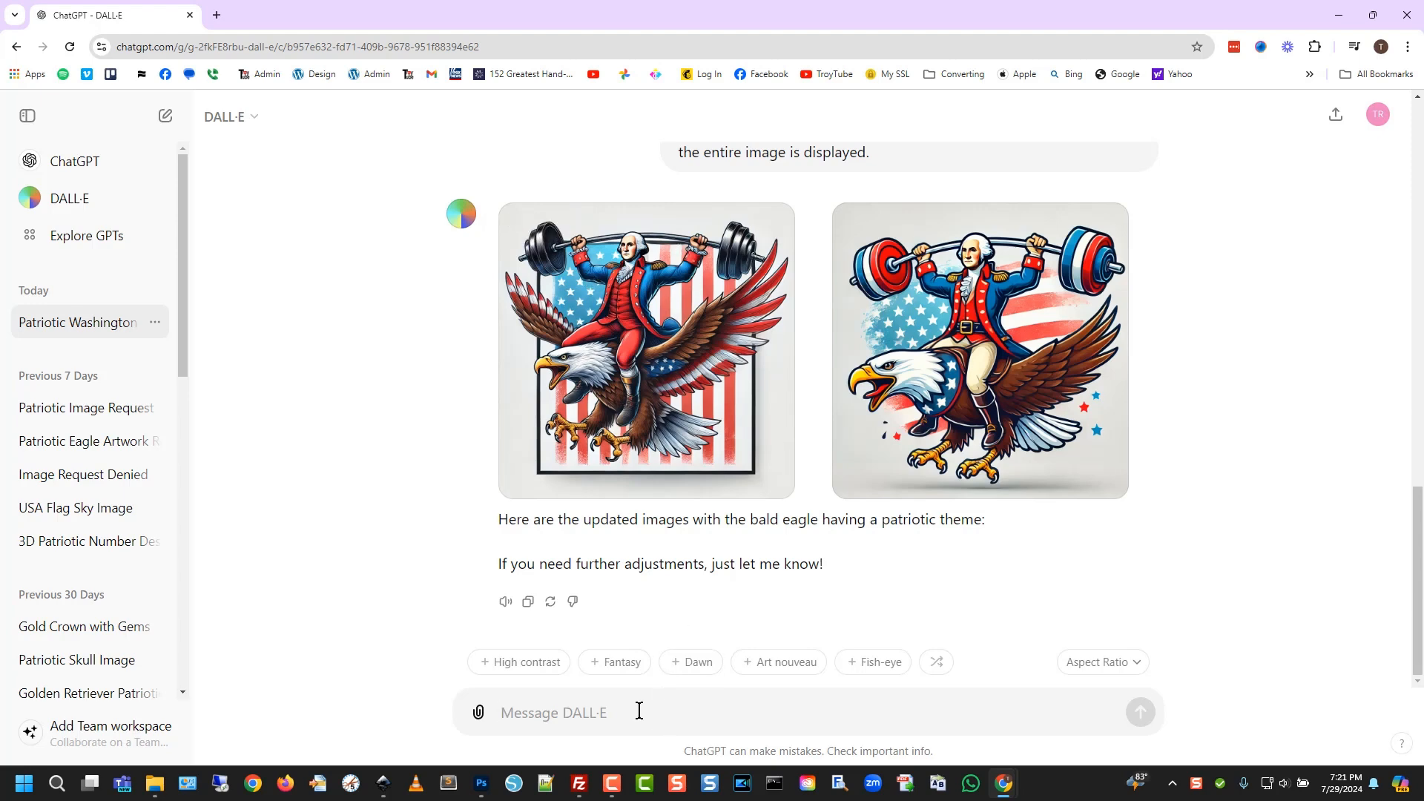
Ask for the first image with nothing in the background and download it as .webp
text(I)
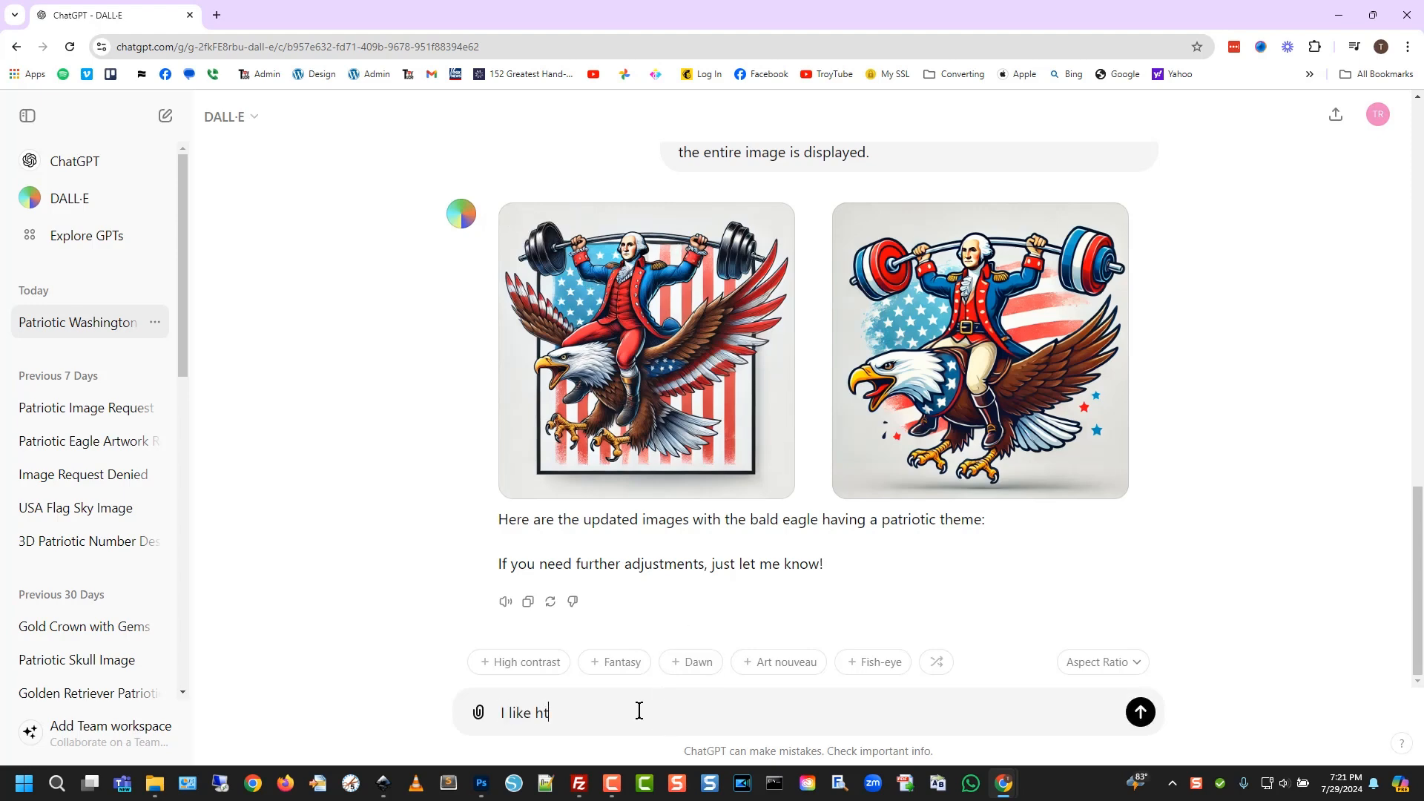
text(like hte firs)
key(Return)
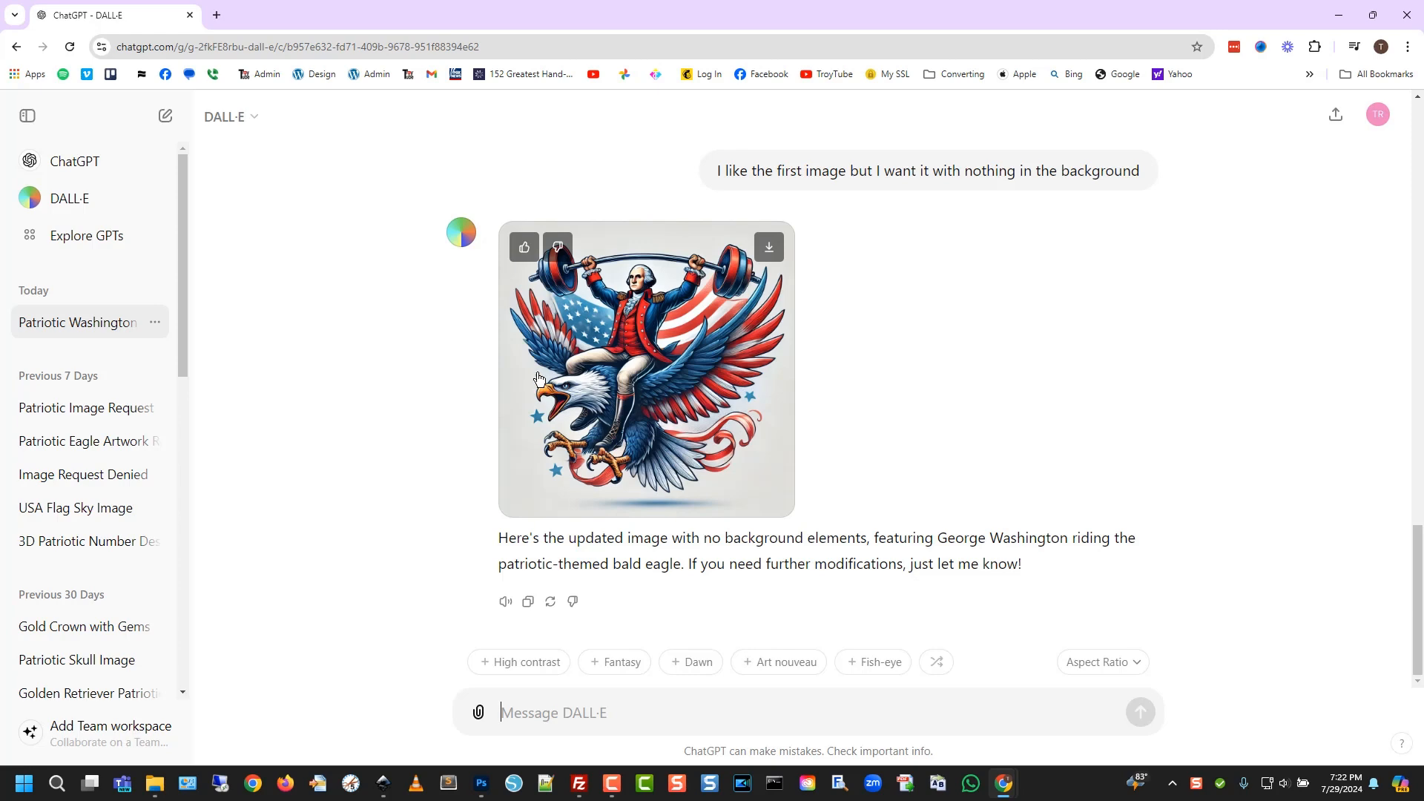
click(769, 249)
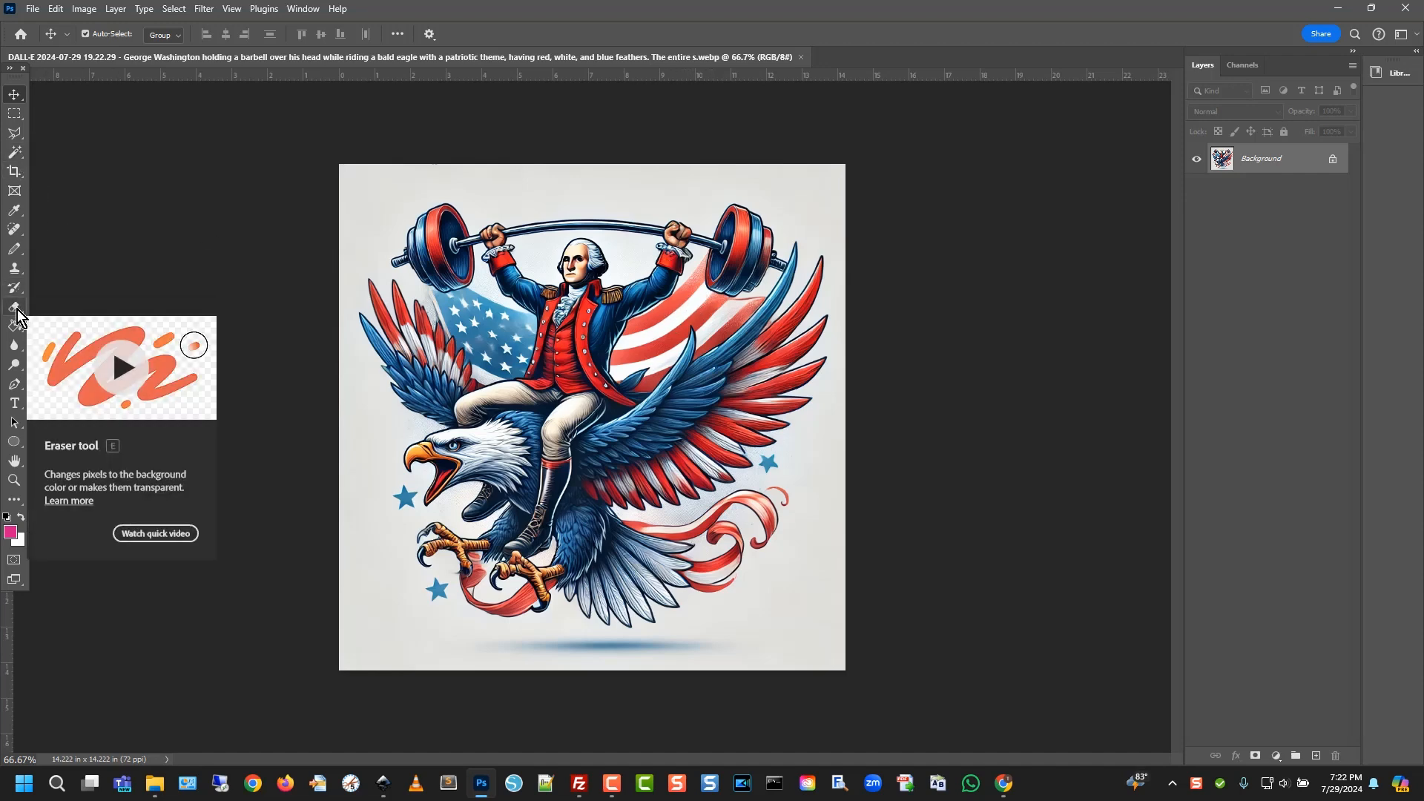
Magic-erase the white background, eagle shadow, three stray stars and barbell-arc patch at Tolerance 70
drag(14, 308, 82, 309)
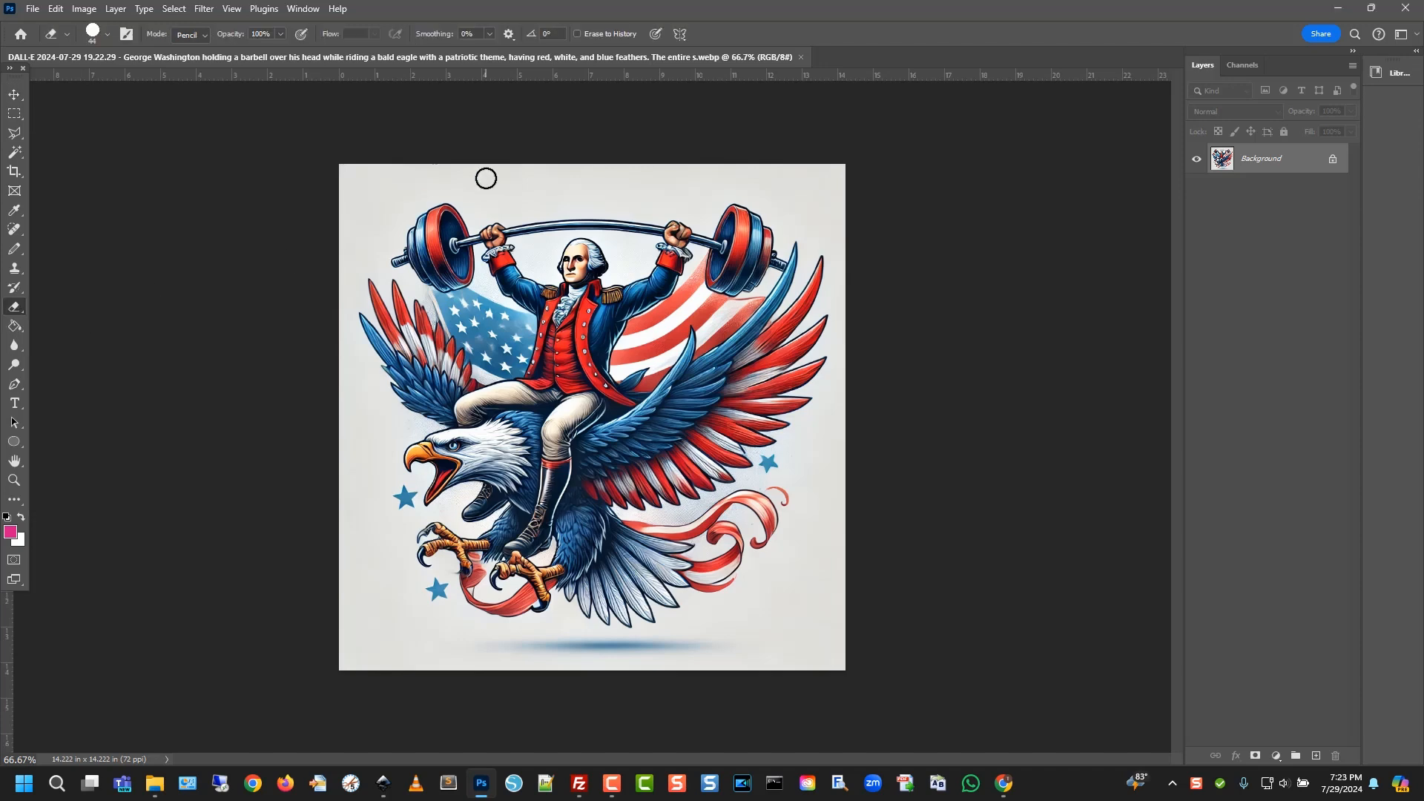
drag(16, 301, 67, 336)
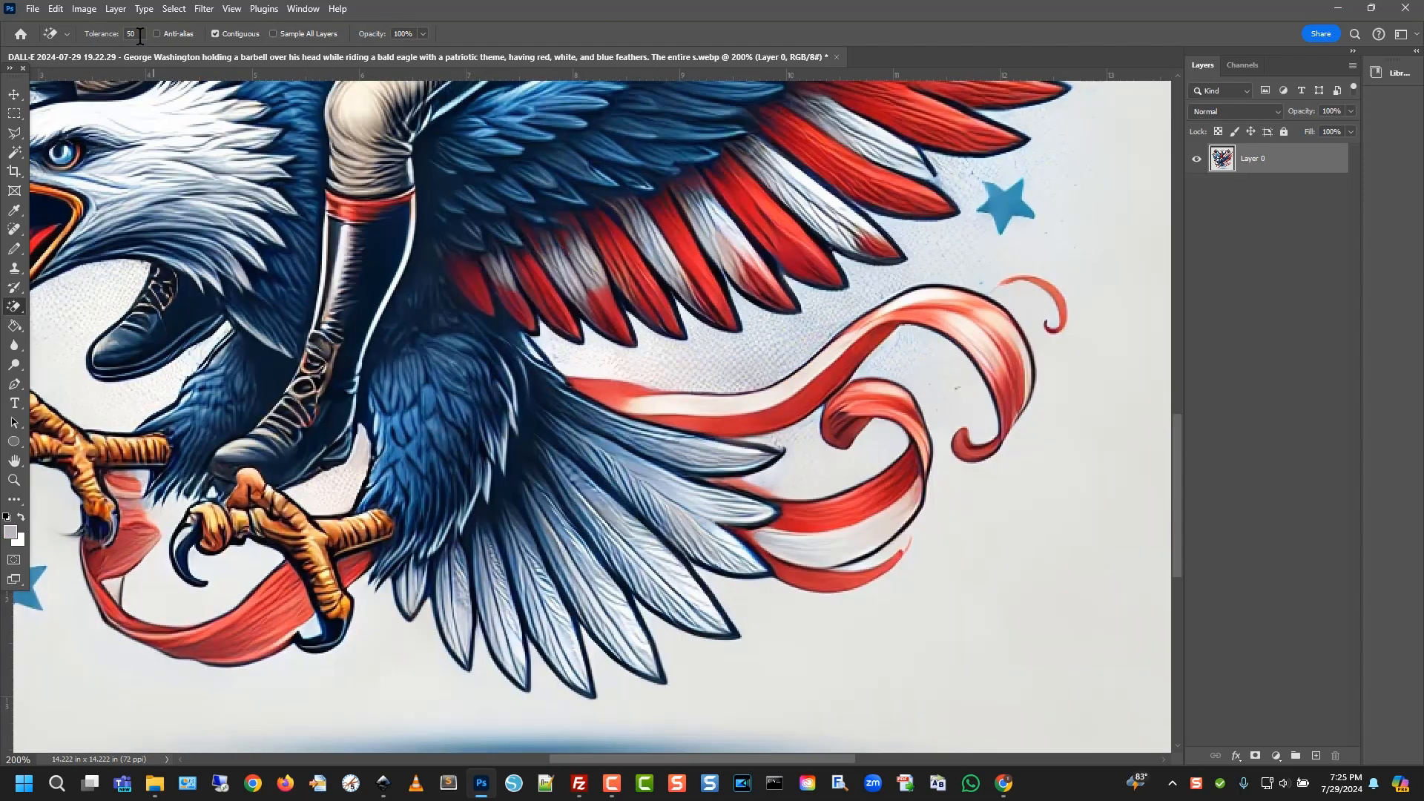
text(70)
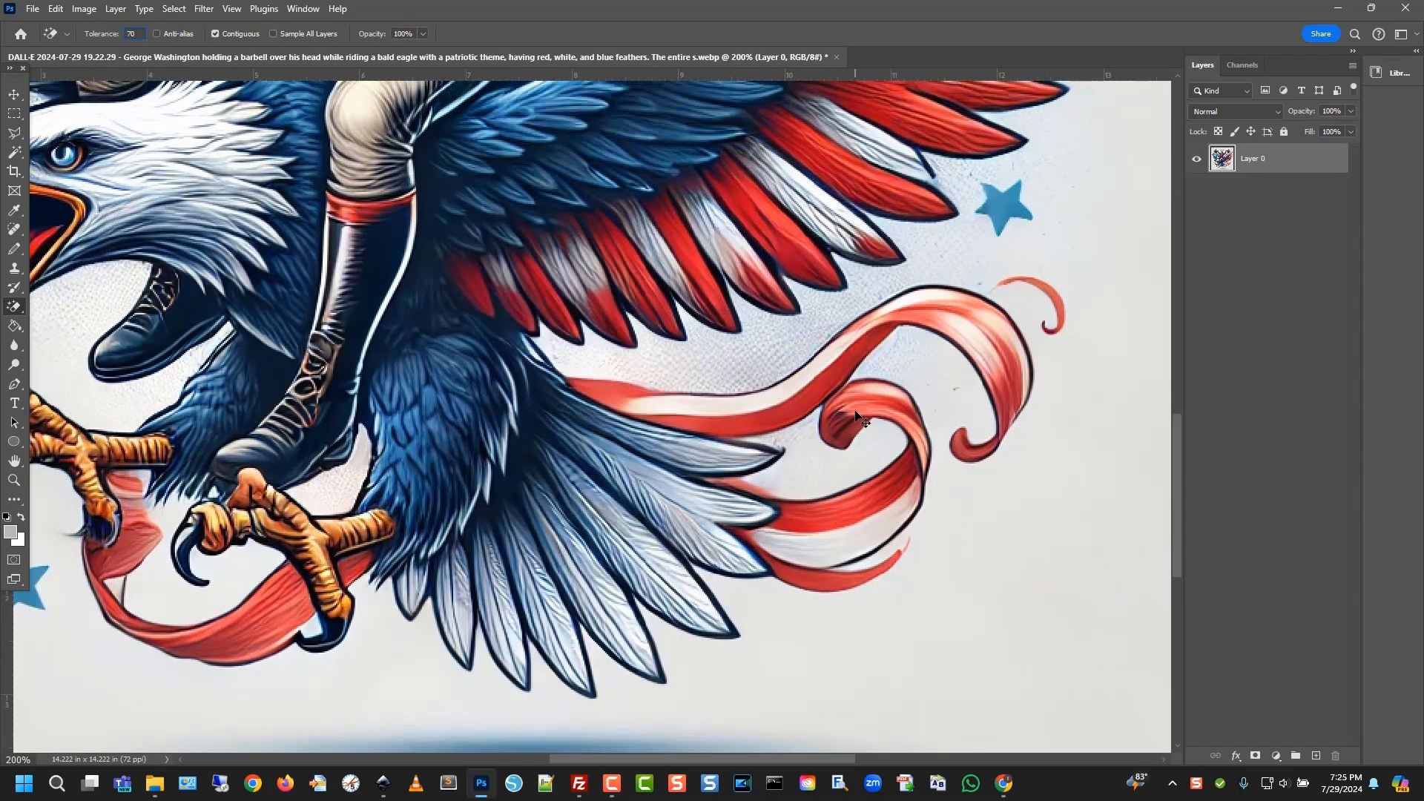
scroll(857, 419, down, 2)
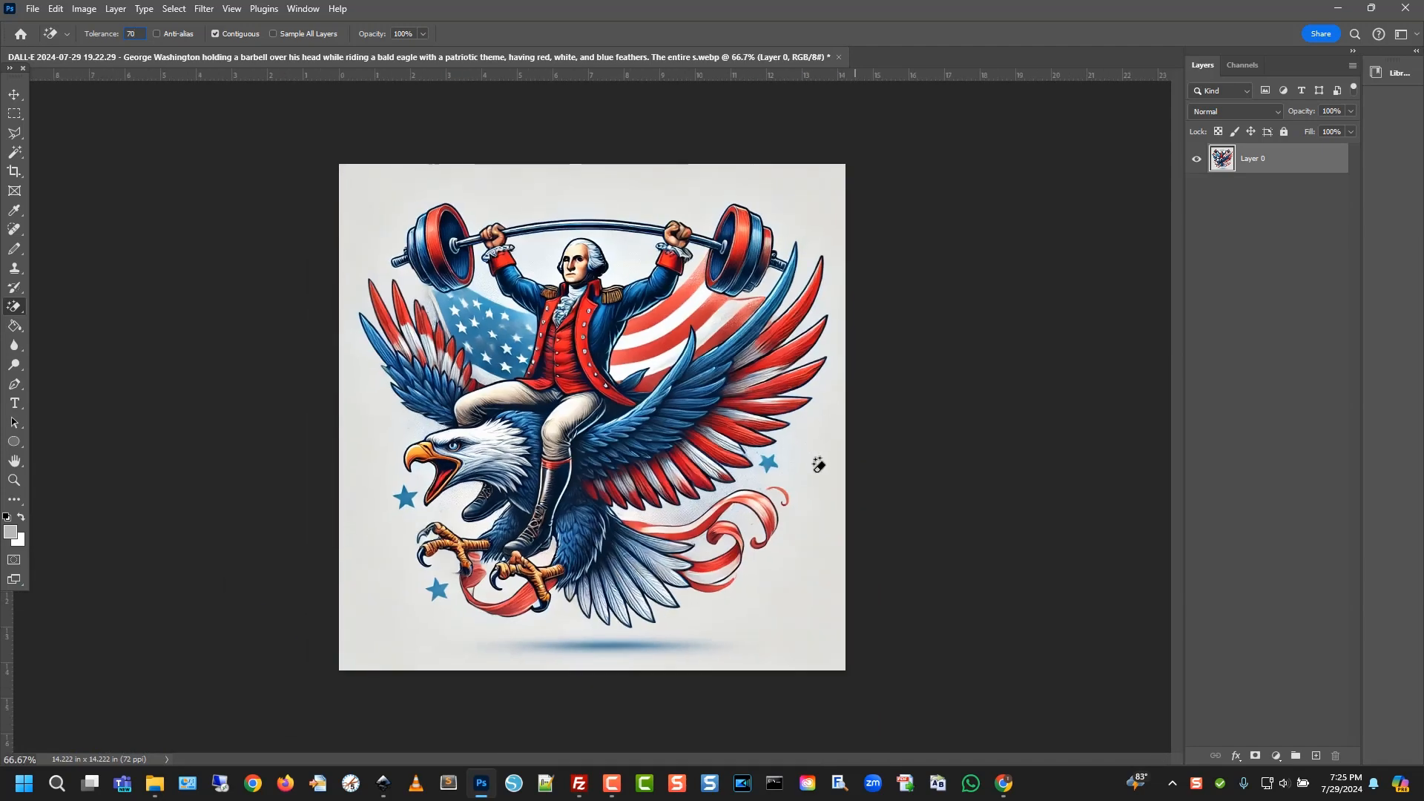
click(816, 467)
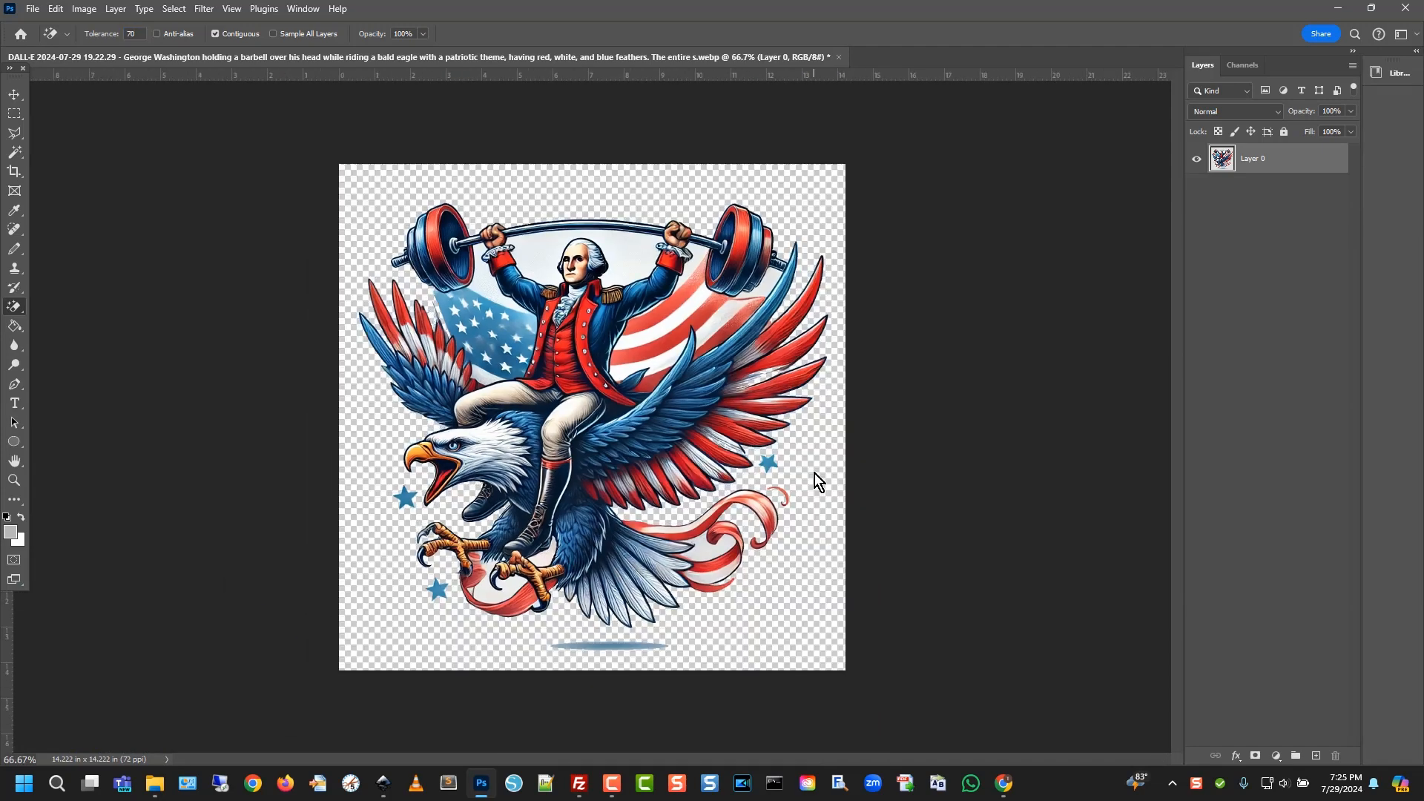
click(631, 640)
click(404, 495)
click(438, 588)
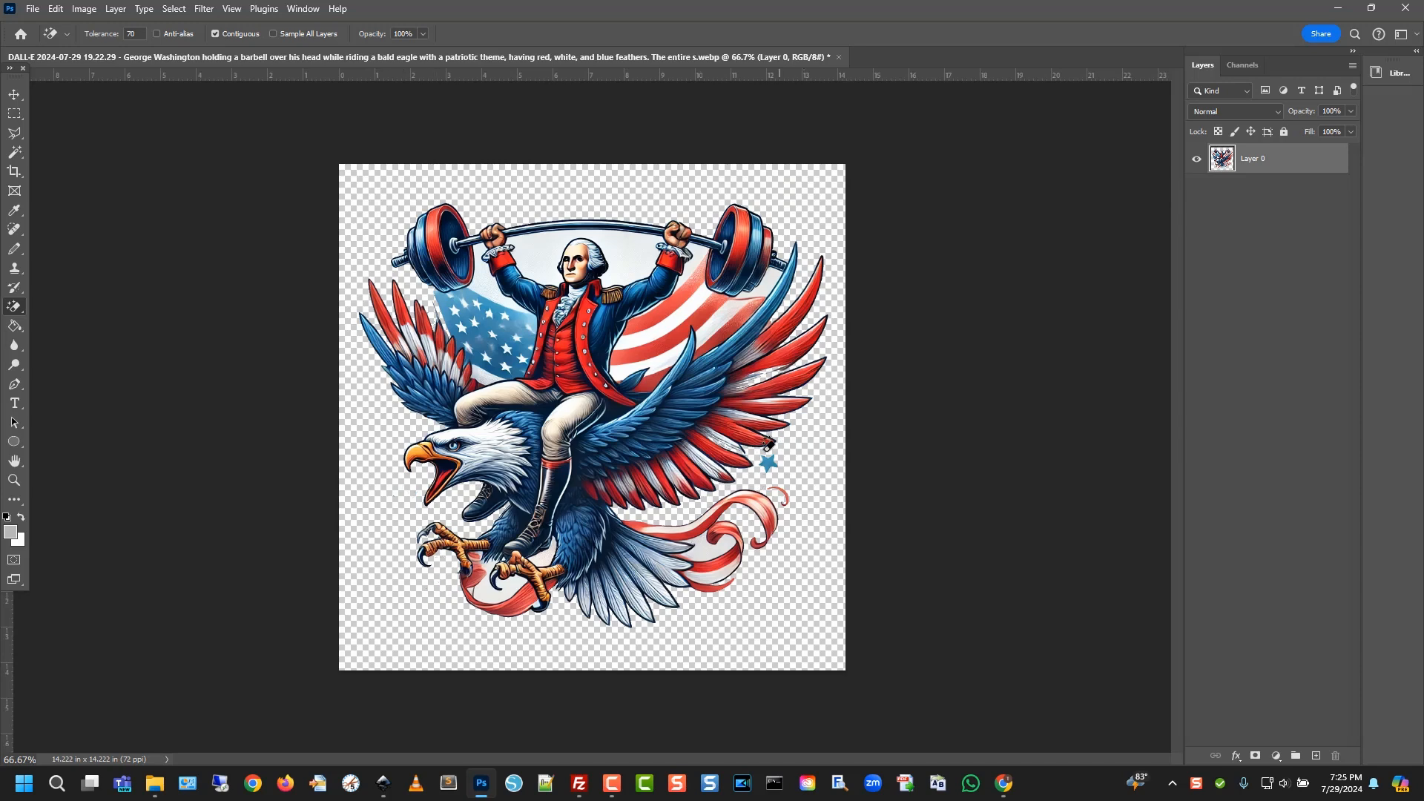
click(772, 454)
click(538, 252)
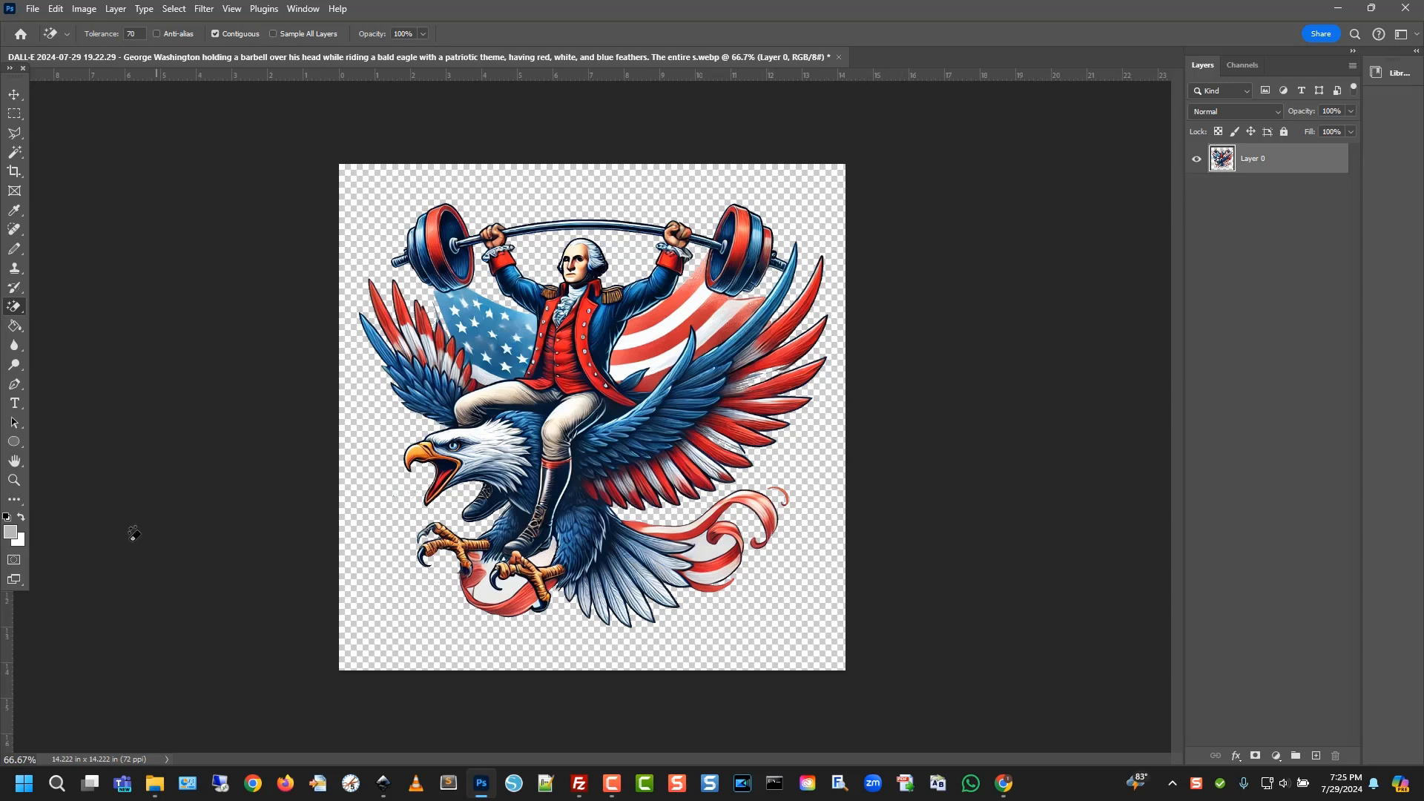
Zoom in to check the cleaned edges, then add a new empty Layer 1
click(14, 480)
drag(747, 382, 806, 457)
scroll(265, 390, up, 2)
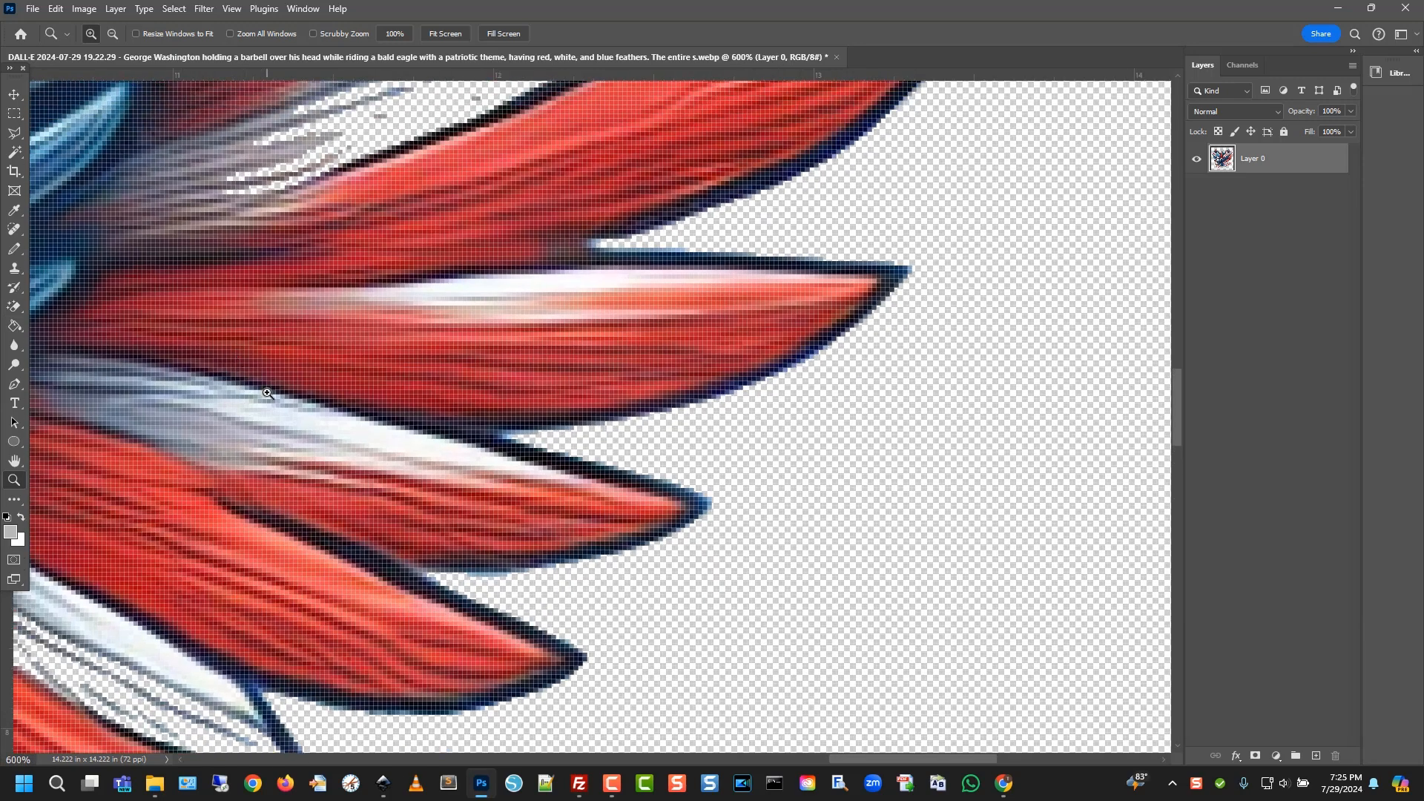
scroll(267, 393, up, 3)
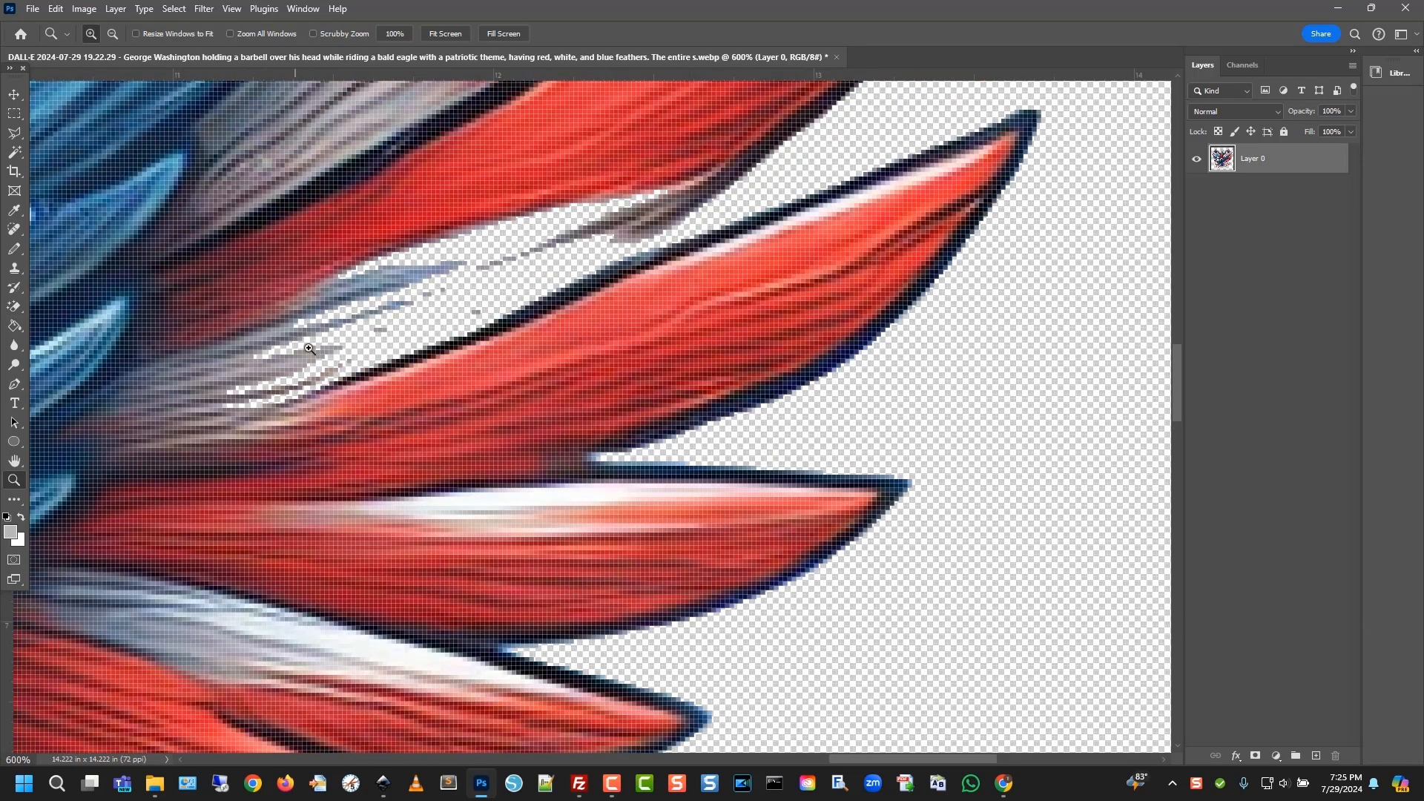
scroll(474, 330, up, 1)
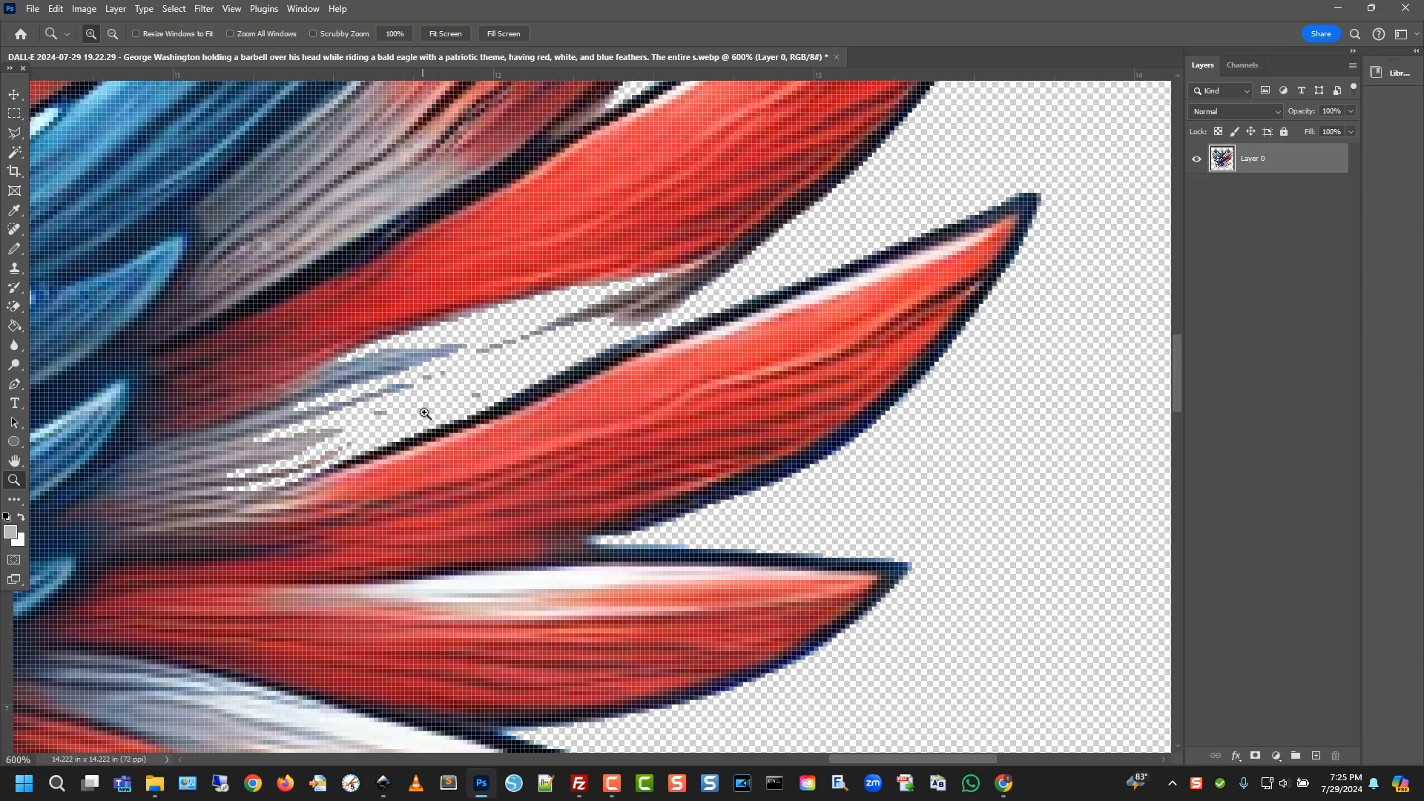
key(ctrl+minus)
key(ctrl+minus)
key(ctrl+minus)
key(ctrl+minus)
key(ctrl+minus)
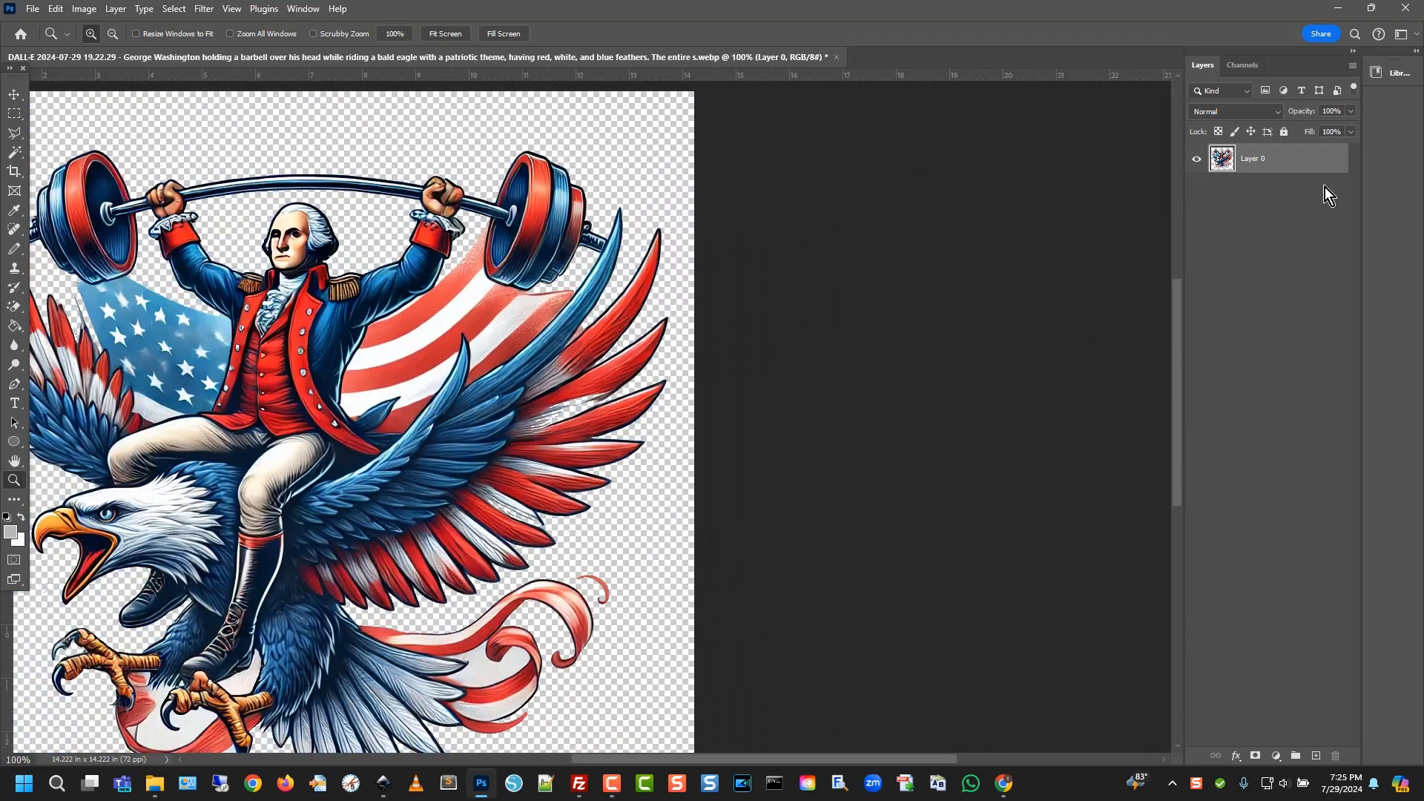
key(ctrl+shift+n)
key(Return)
Move Layer 1 beneath the graphic and fill it gray with the Paint Bucket
drag(1328, 172, 1325, 206)
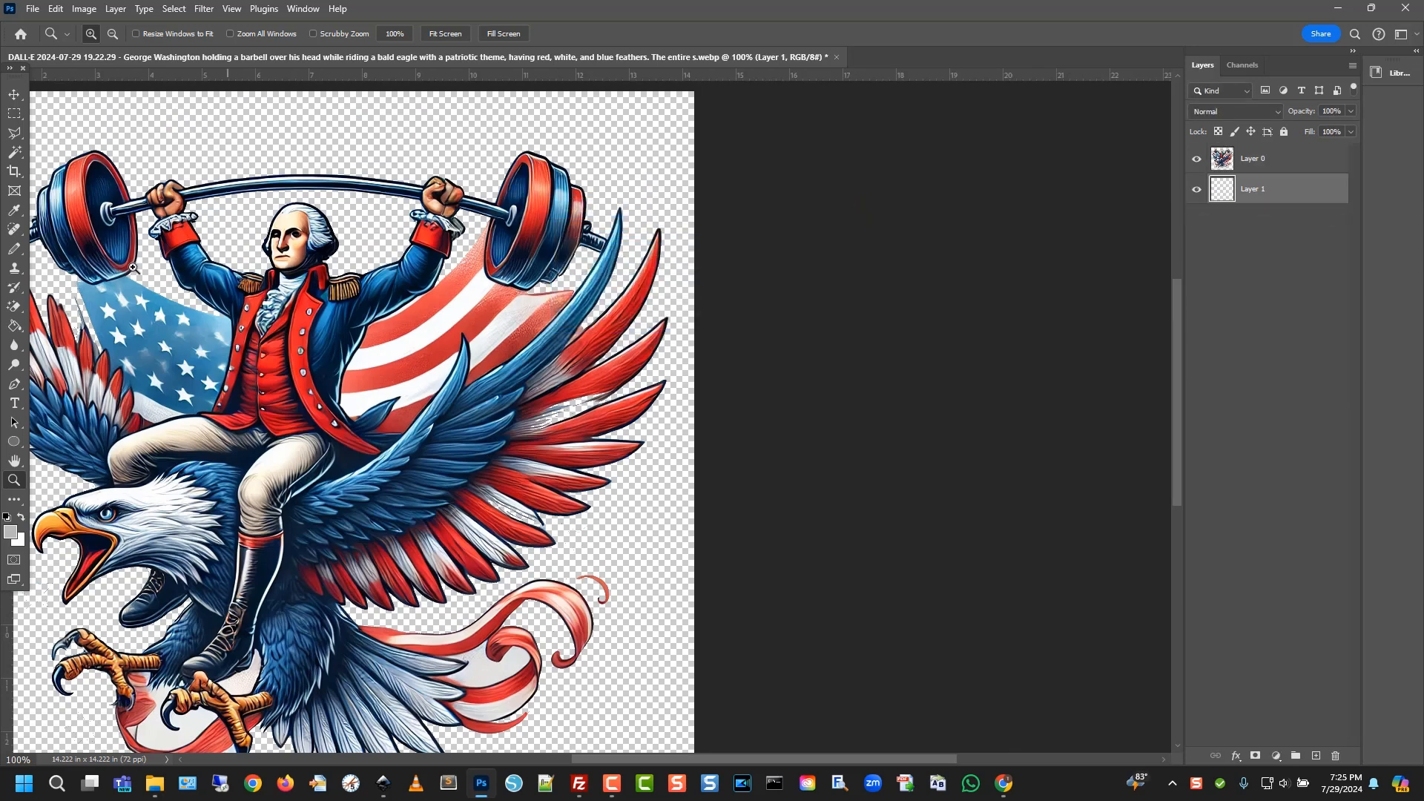
click(14, 326)
click(582, 548)
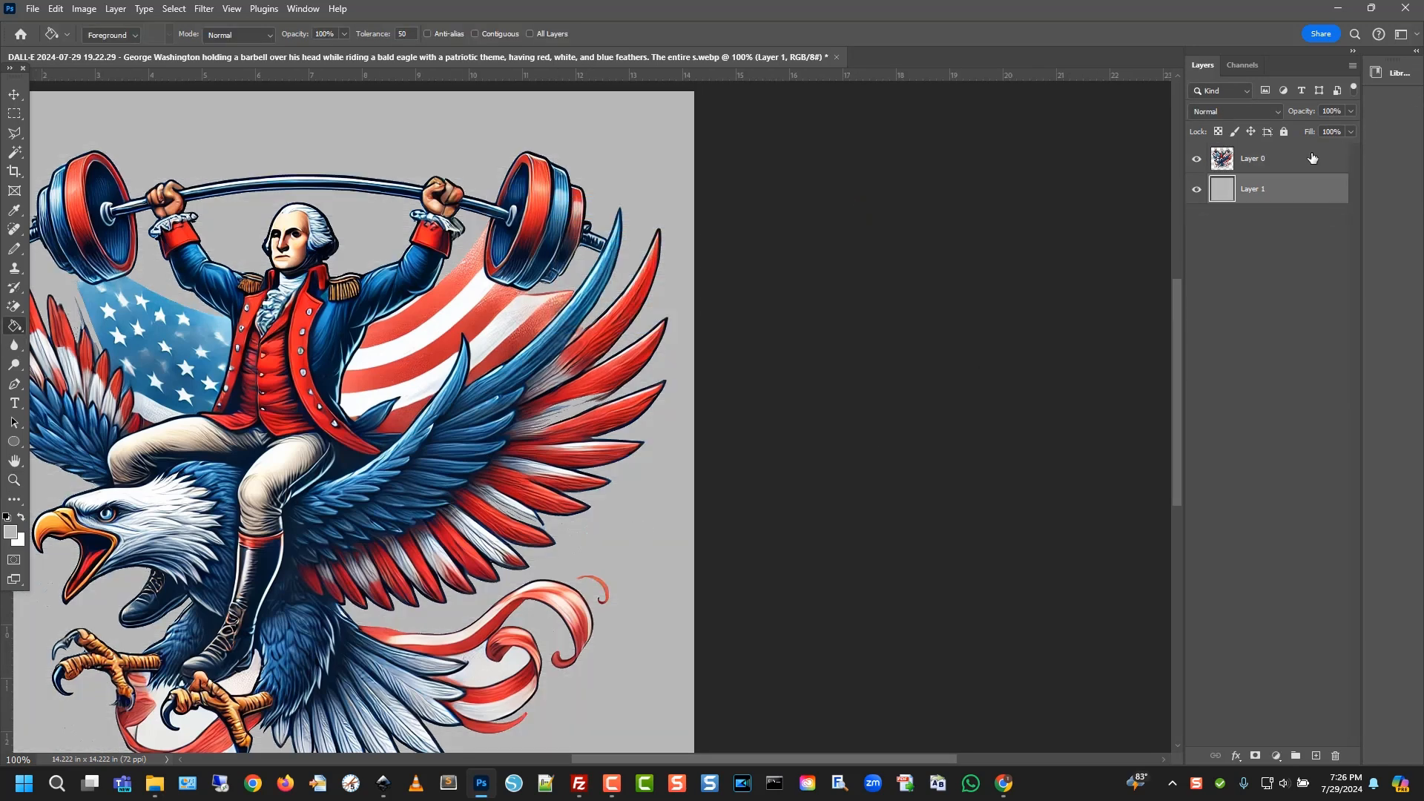
Give the Washington-on-eagle Layer 0 a 24 px black Drop Shadow
click(1312, 158)
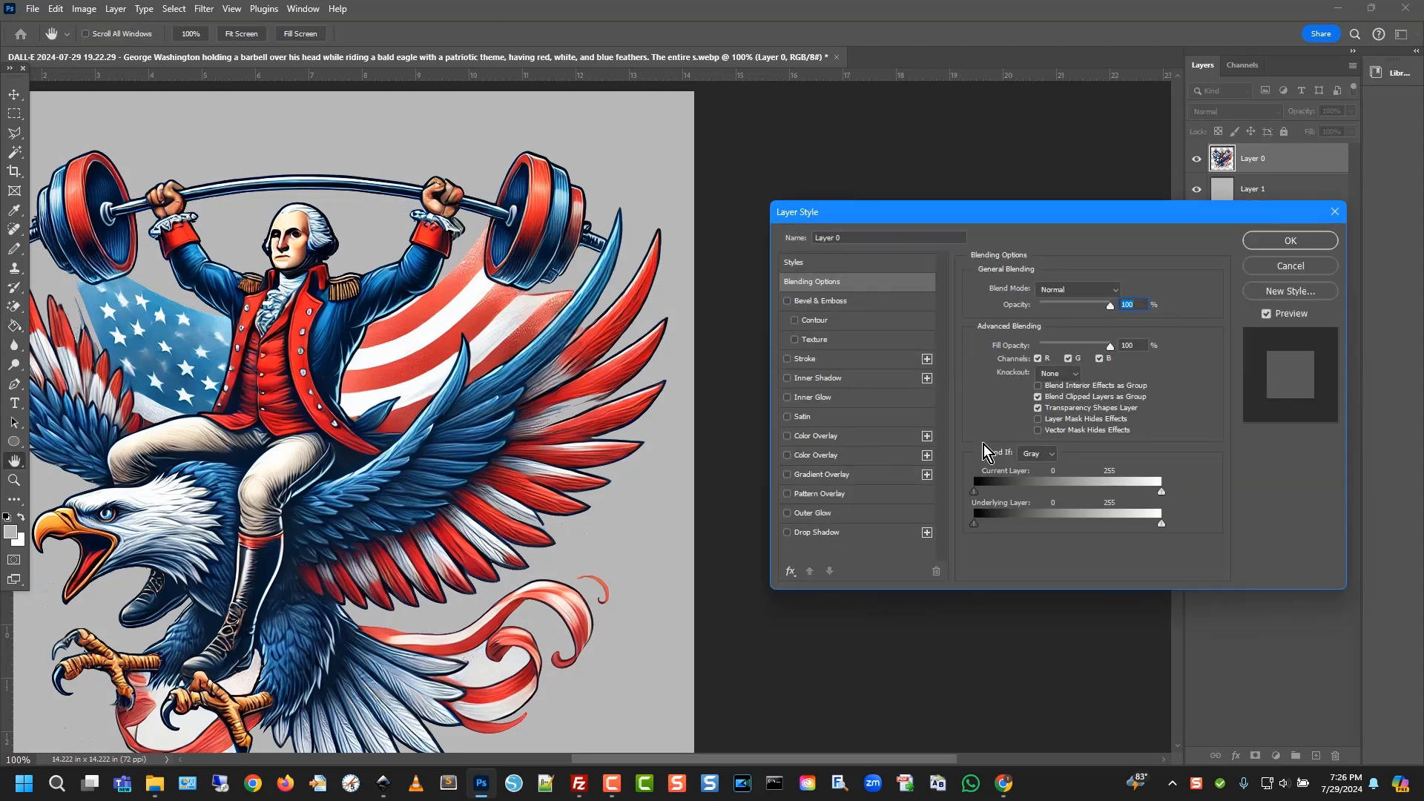
click(816, 532)
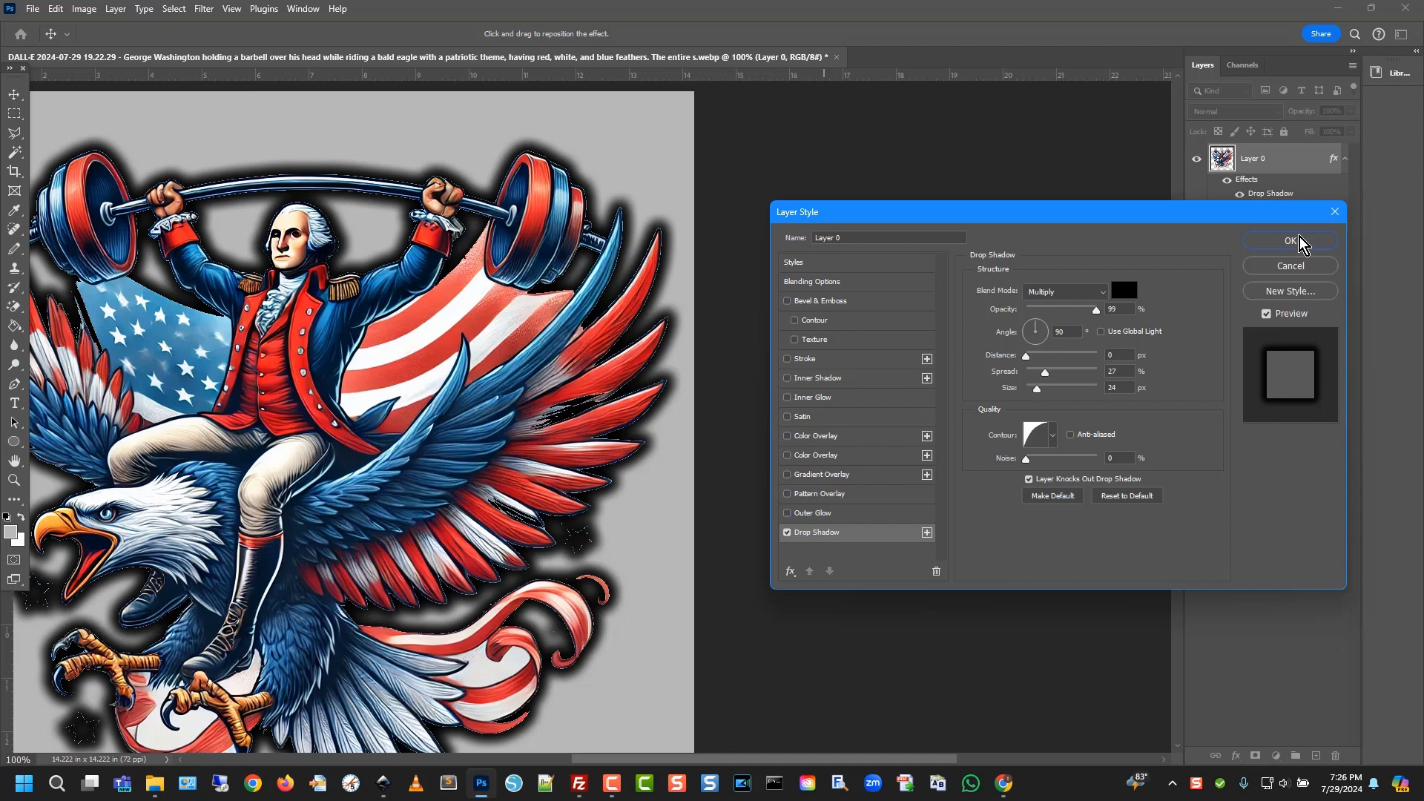
click(1287, 245)
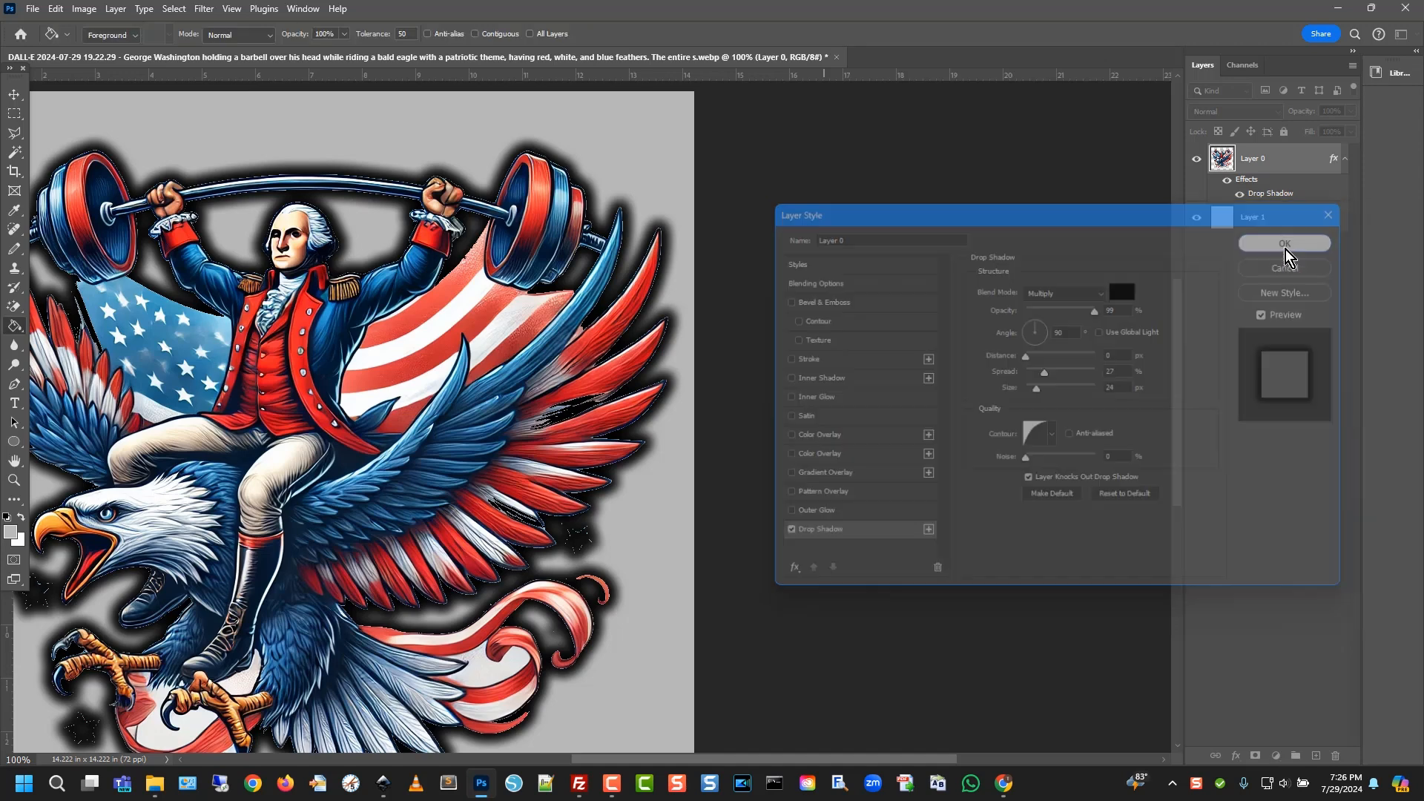
scroll(645, 453, down, 3)
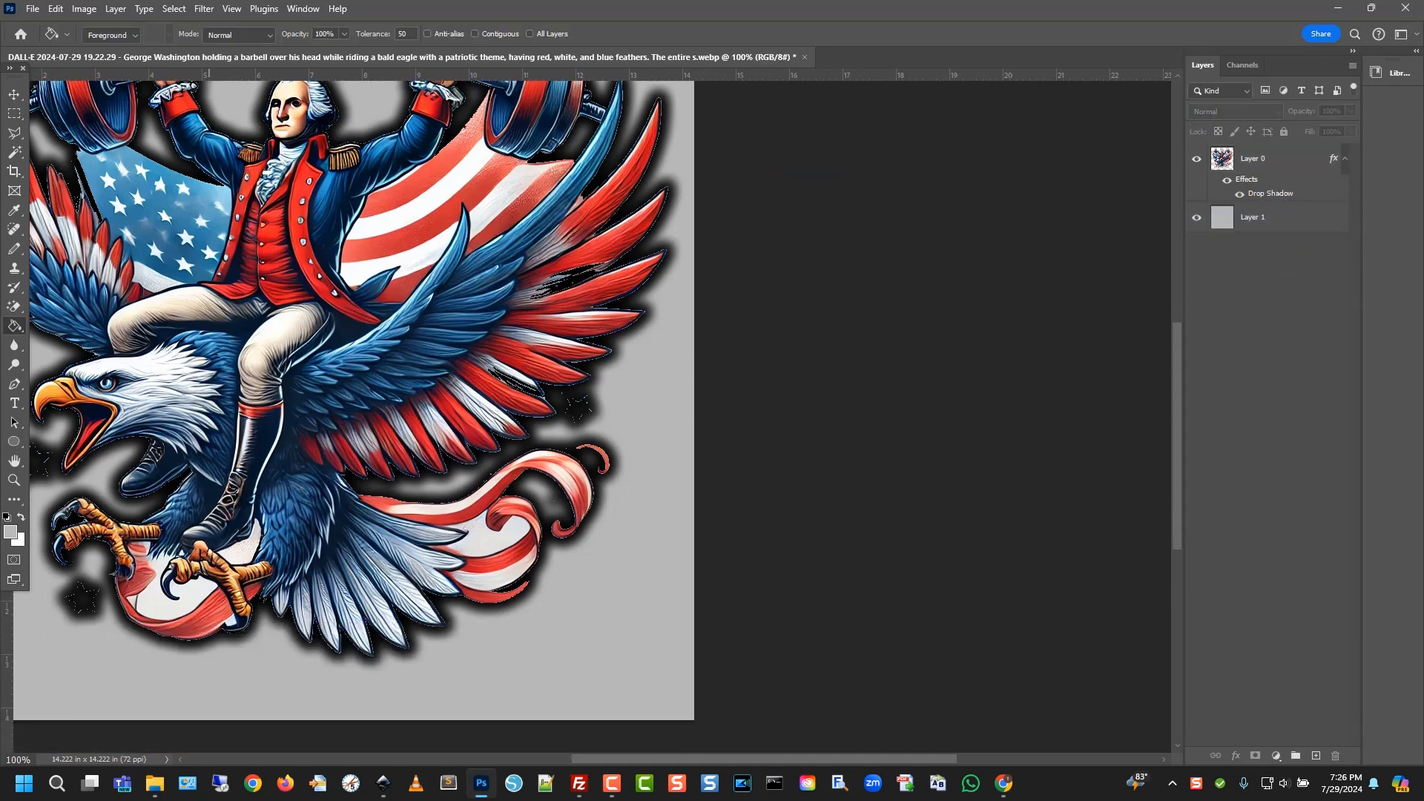
Use the plain Eraser on Layer 0 to remove three stray dark star specks around the eagle
click(14, 306)
right_click(14, 306)
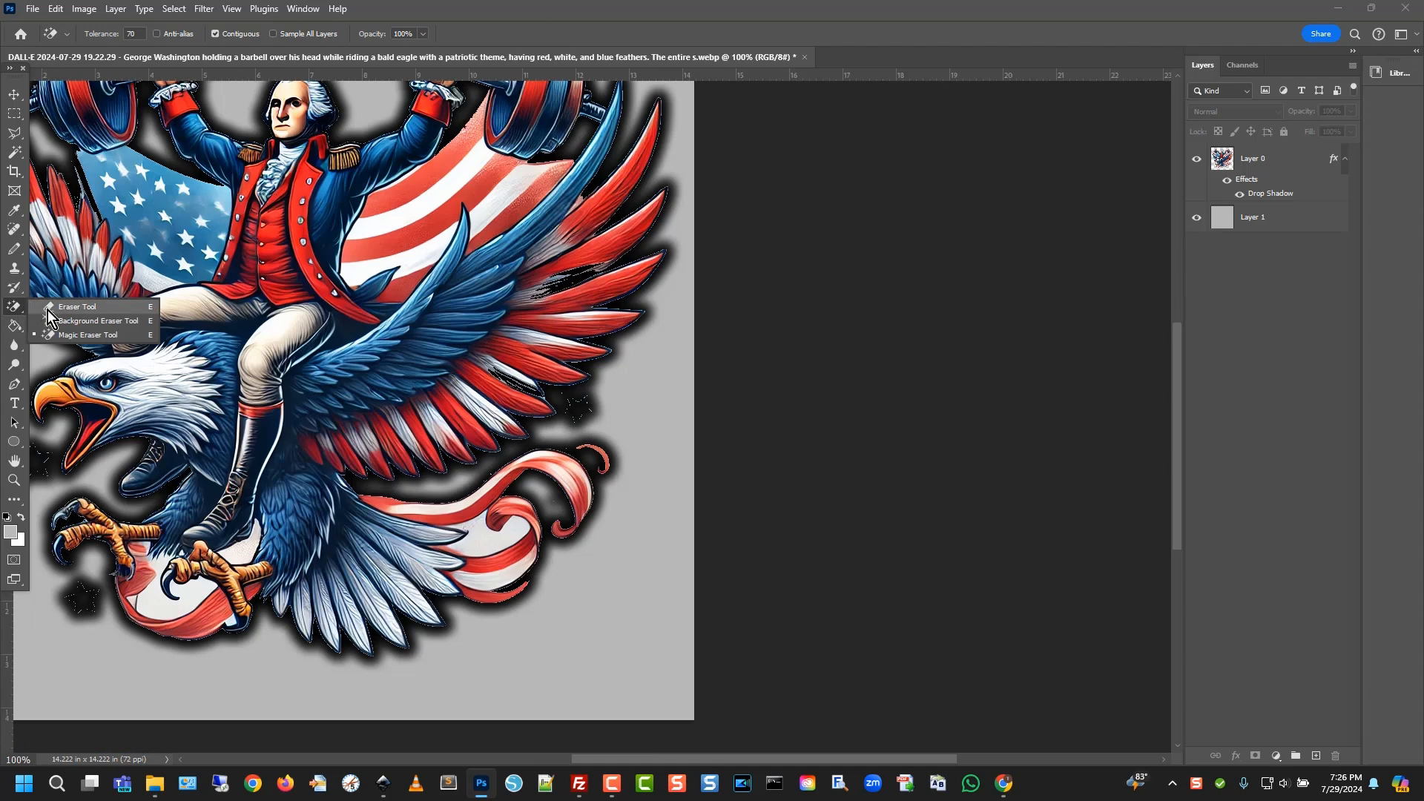
click(48, 308)
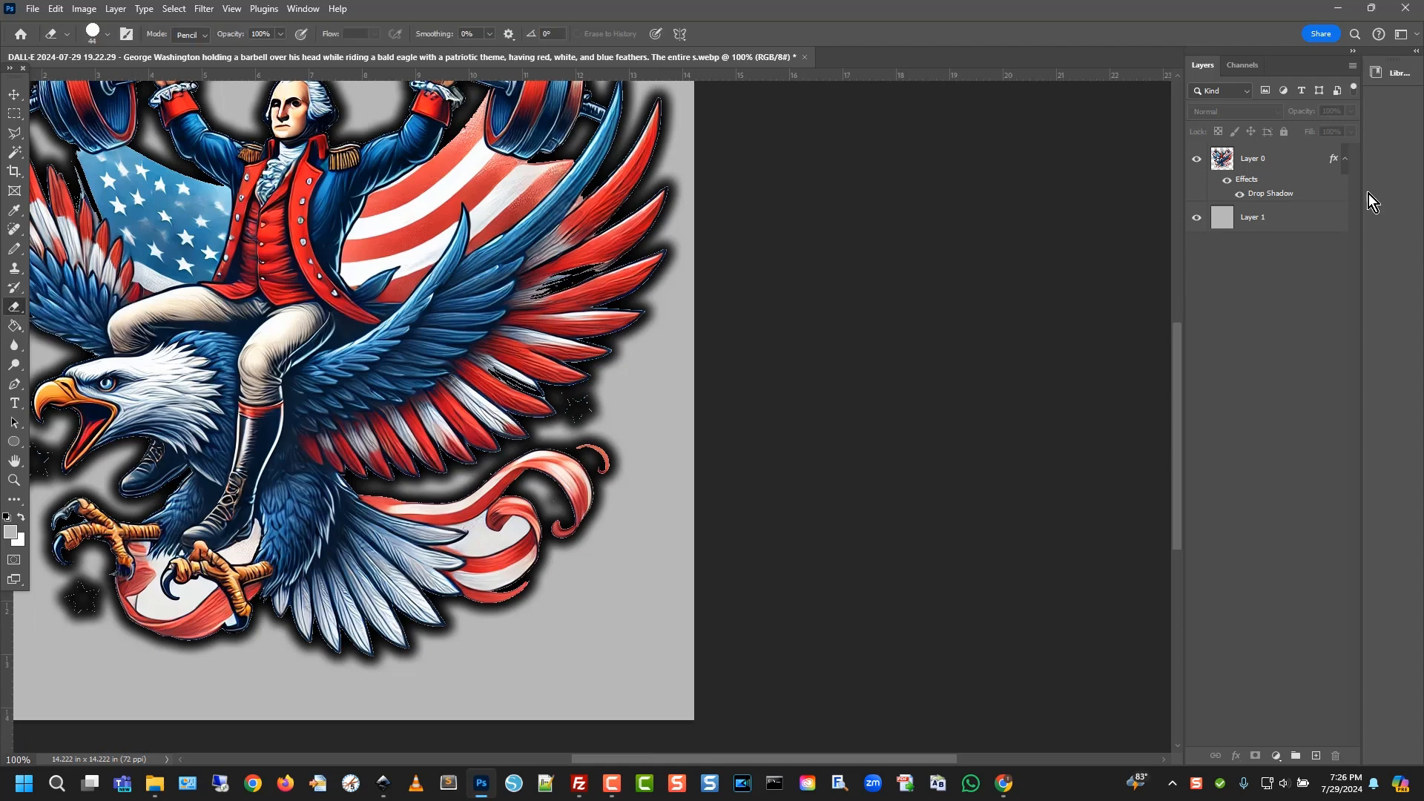
click(1290, 167)
drag(578, 414, 591, 402)
drag(81, 600, 93, 597)
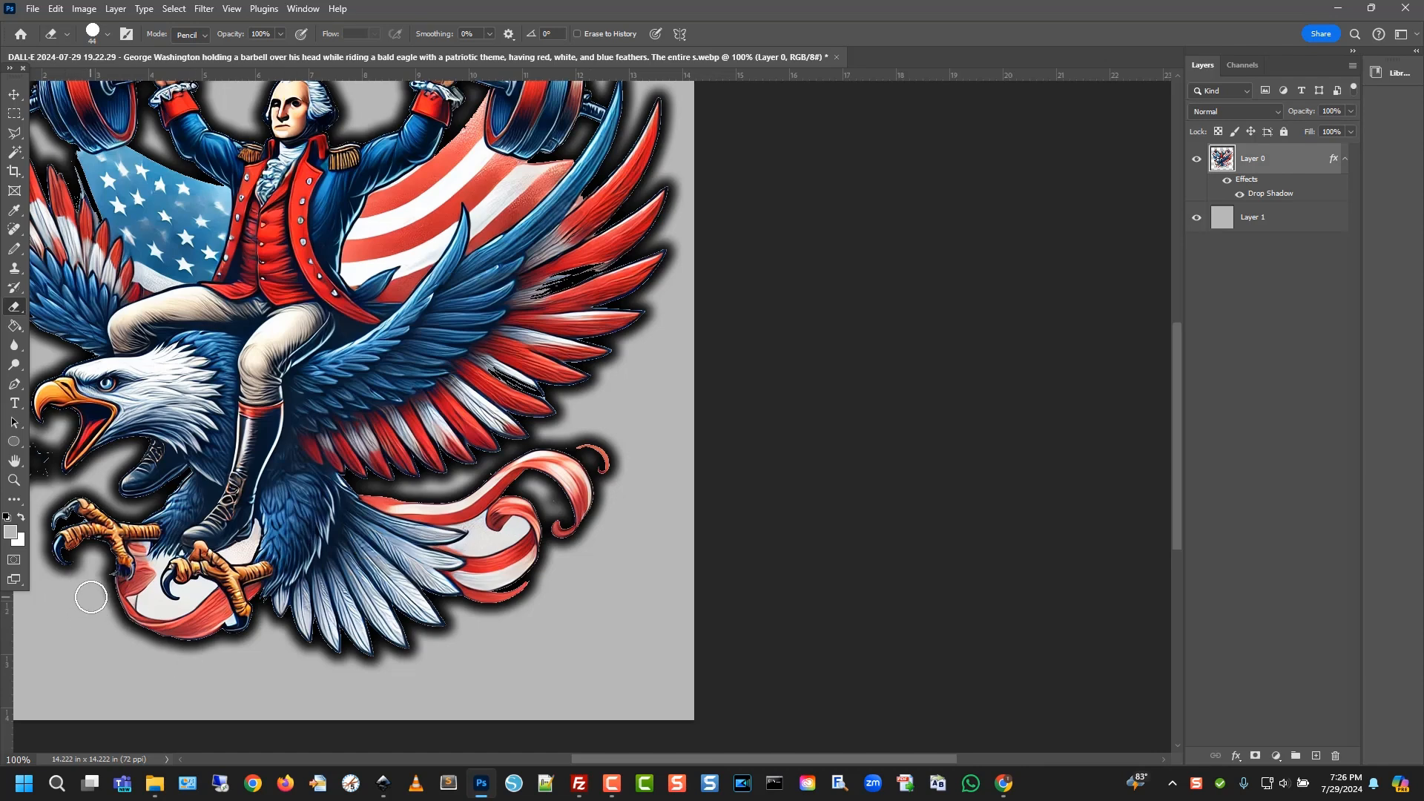
drag(46, 504, 37, 451)
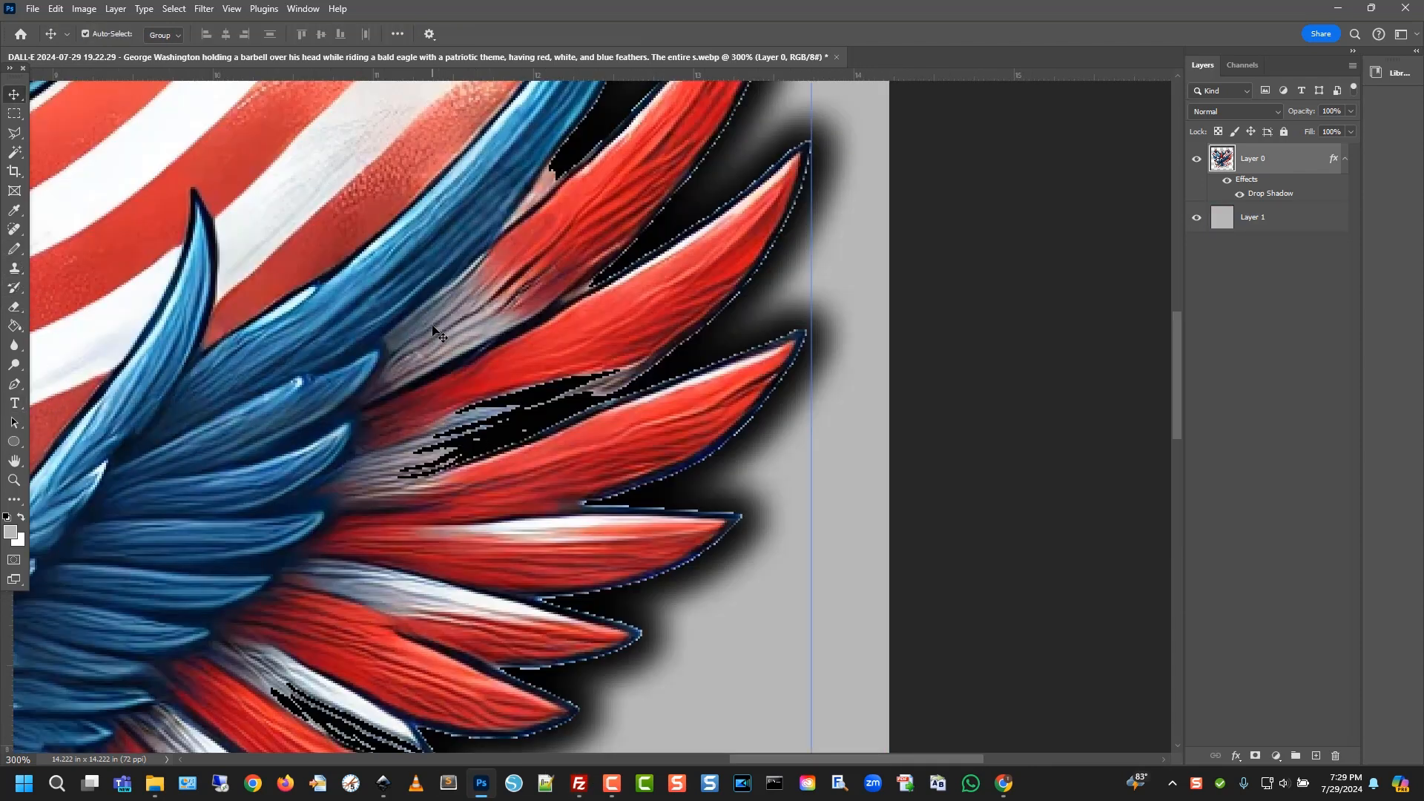
Lasso a red feather section, copy it to a new layer, and move it over the wing gap
click(543, 431)
click(458, 349)
scroll(398, 551, down, 3)
scroll(399, 572, up, 4)
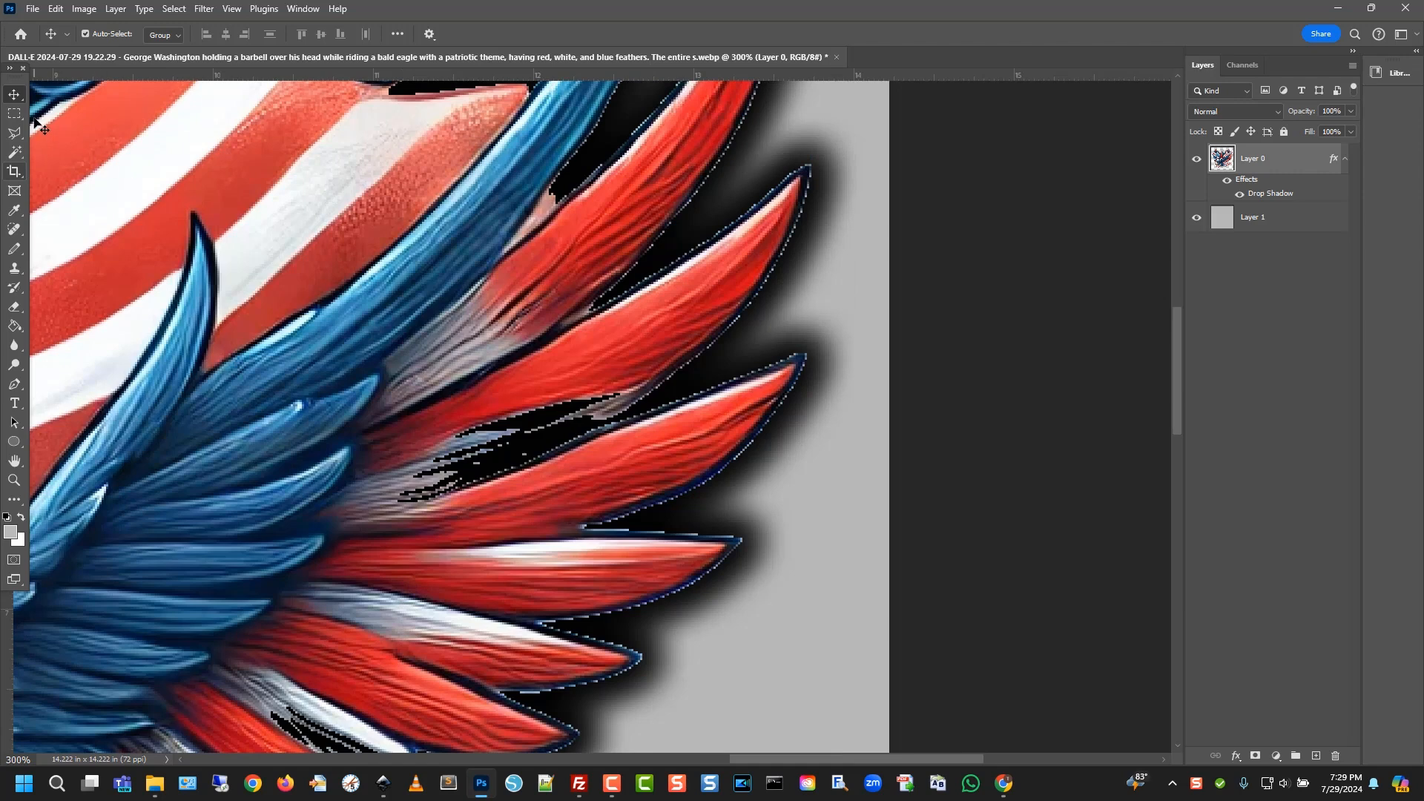
click(14, 132)
click(380, 346)
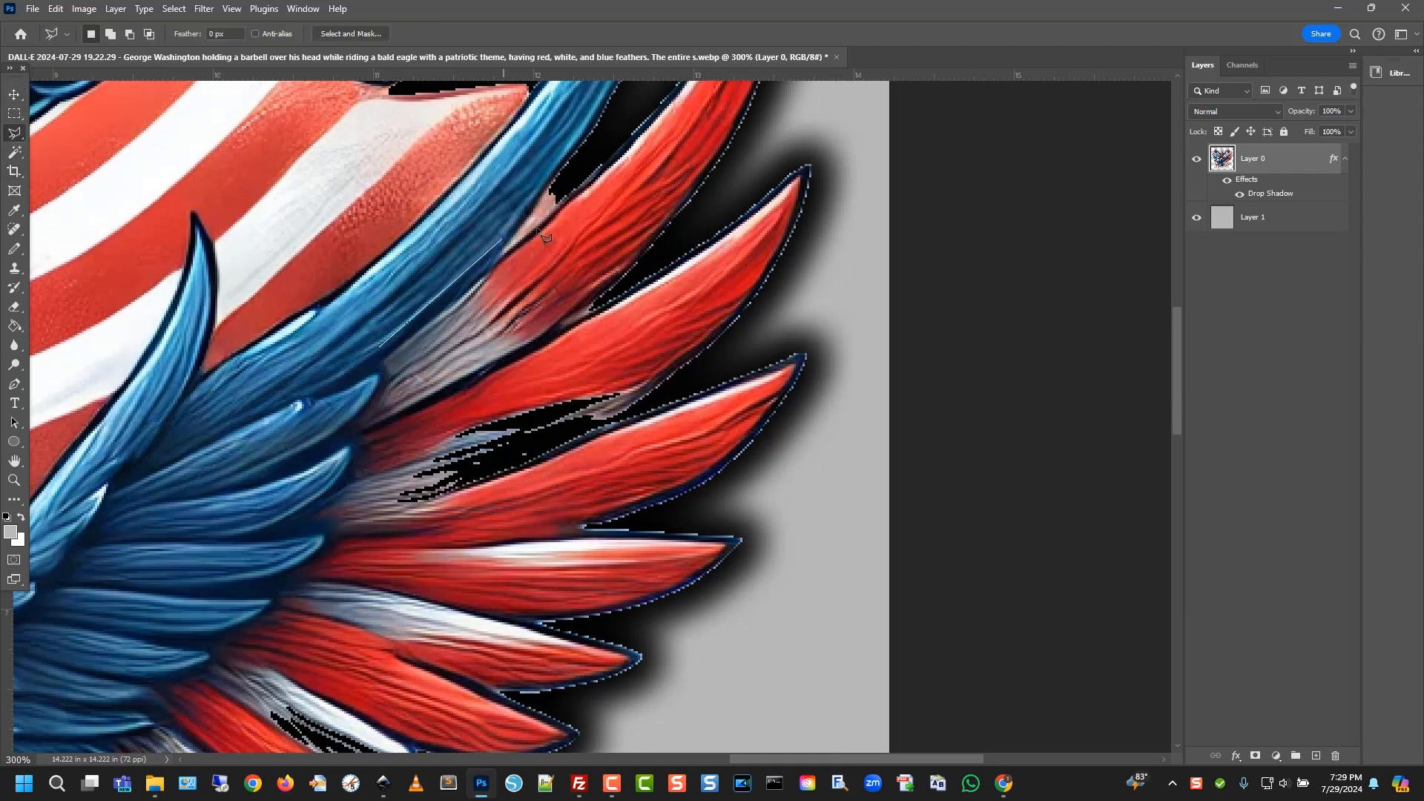
click(535, 222)
click(519, 363)
click(358, 437)
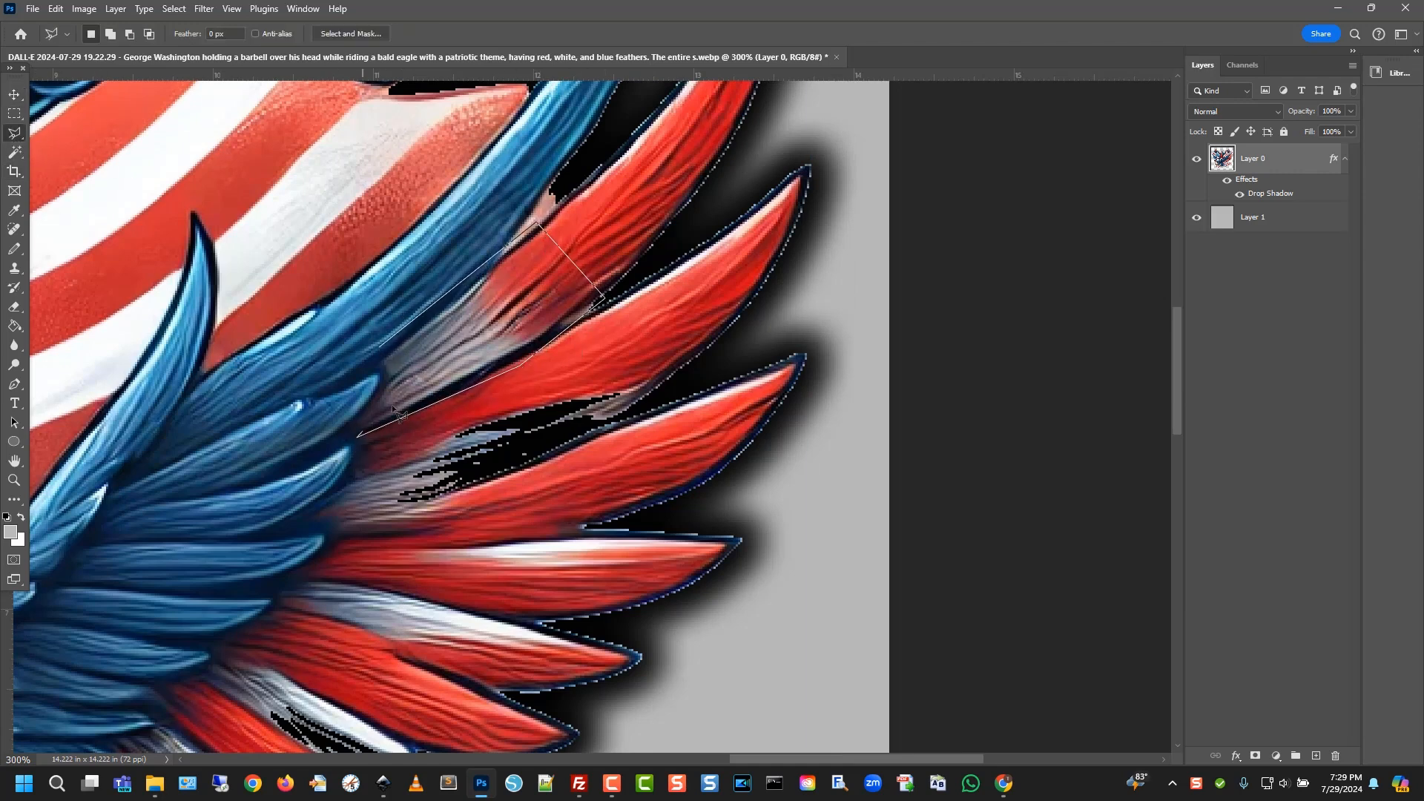
click(383, 353)
key(ctrl+j)
key(v)
mouse_move(499, 307)
mouse_down()
mouse_move(505, 422)
mouse_move(563, 408)
mouse_up()
Rotate the copied feather patch about 7 degrees
click(57, 9)
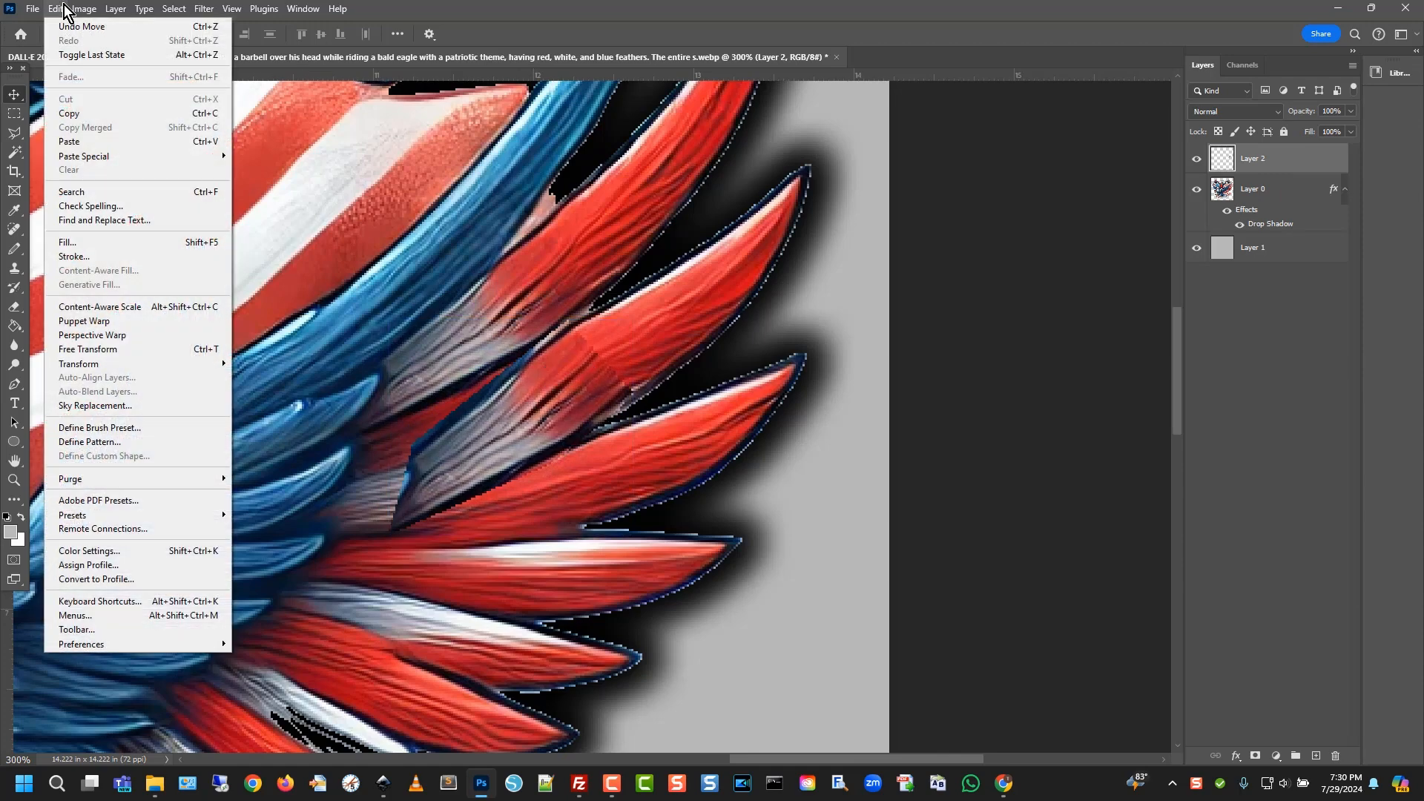
mouse_move(211, 365)
click(264, 386)
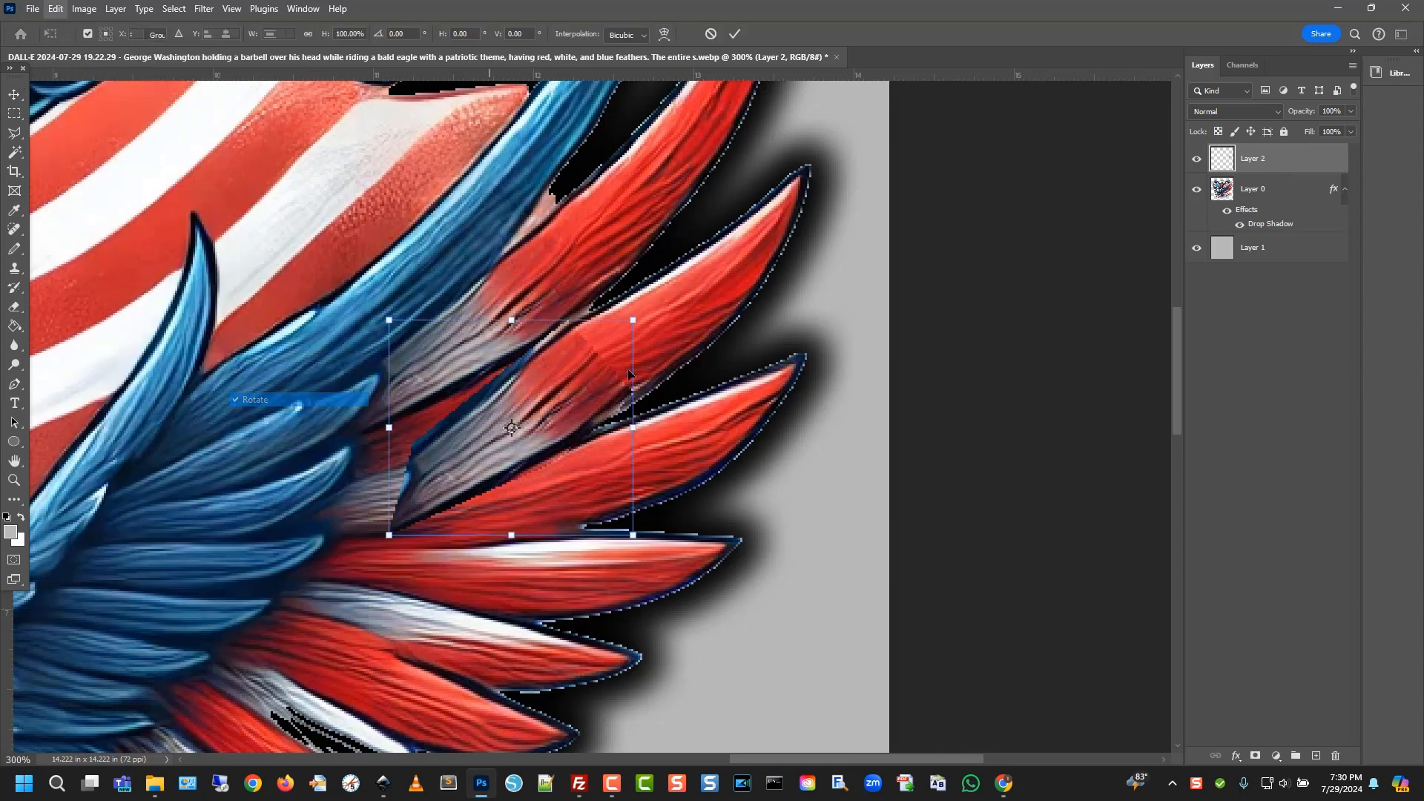
drag(636, 318, 637, 332)
mouse_move(559, 415)
mouse_down()
mouse_move(548, 406)
mouse_move(564, 407)
mouse_up()
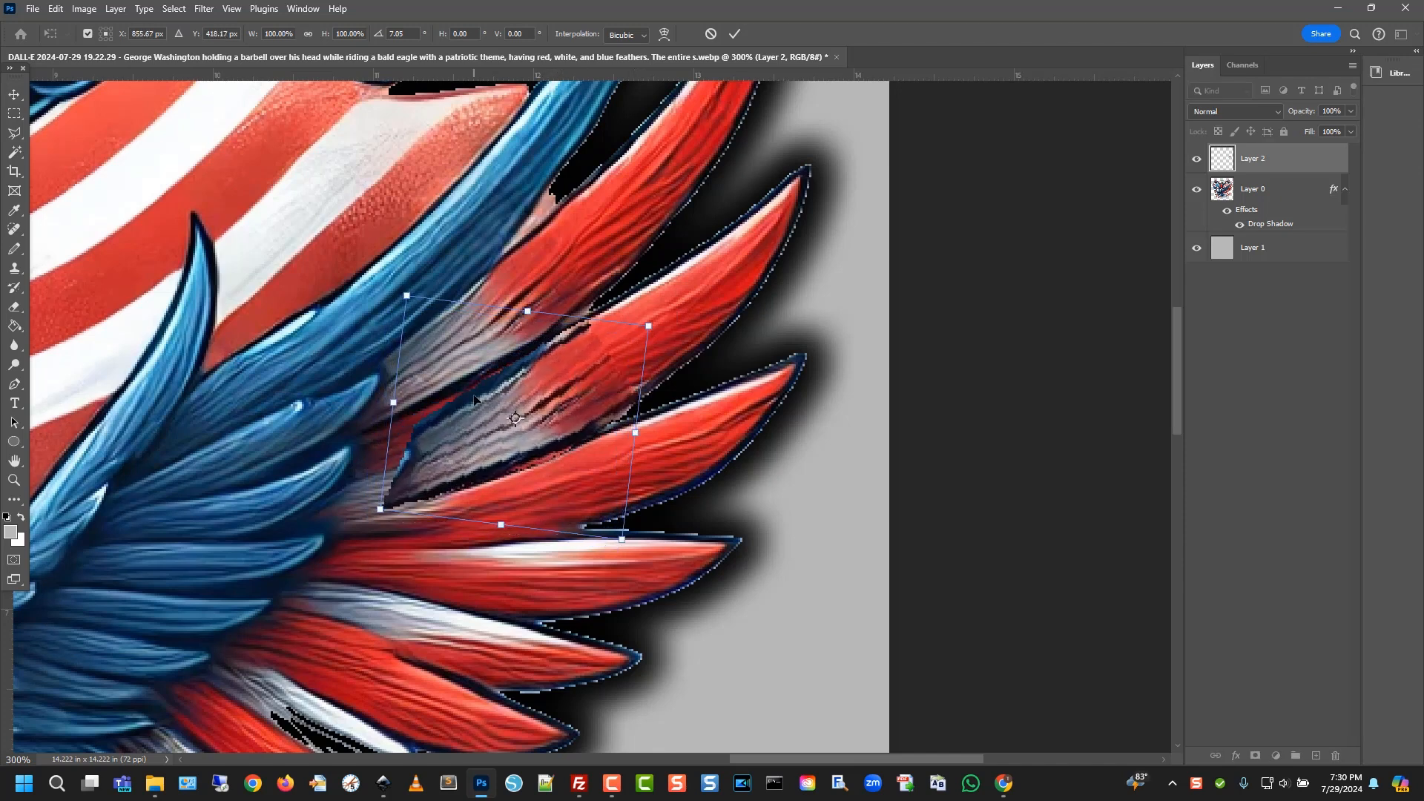
key(Return)
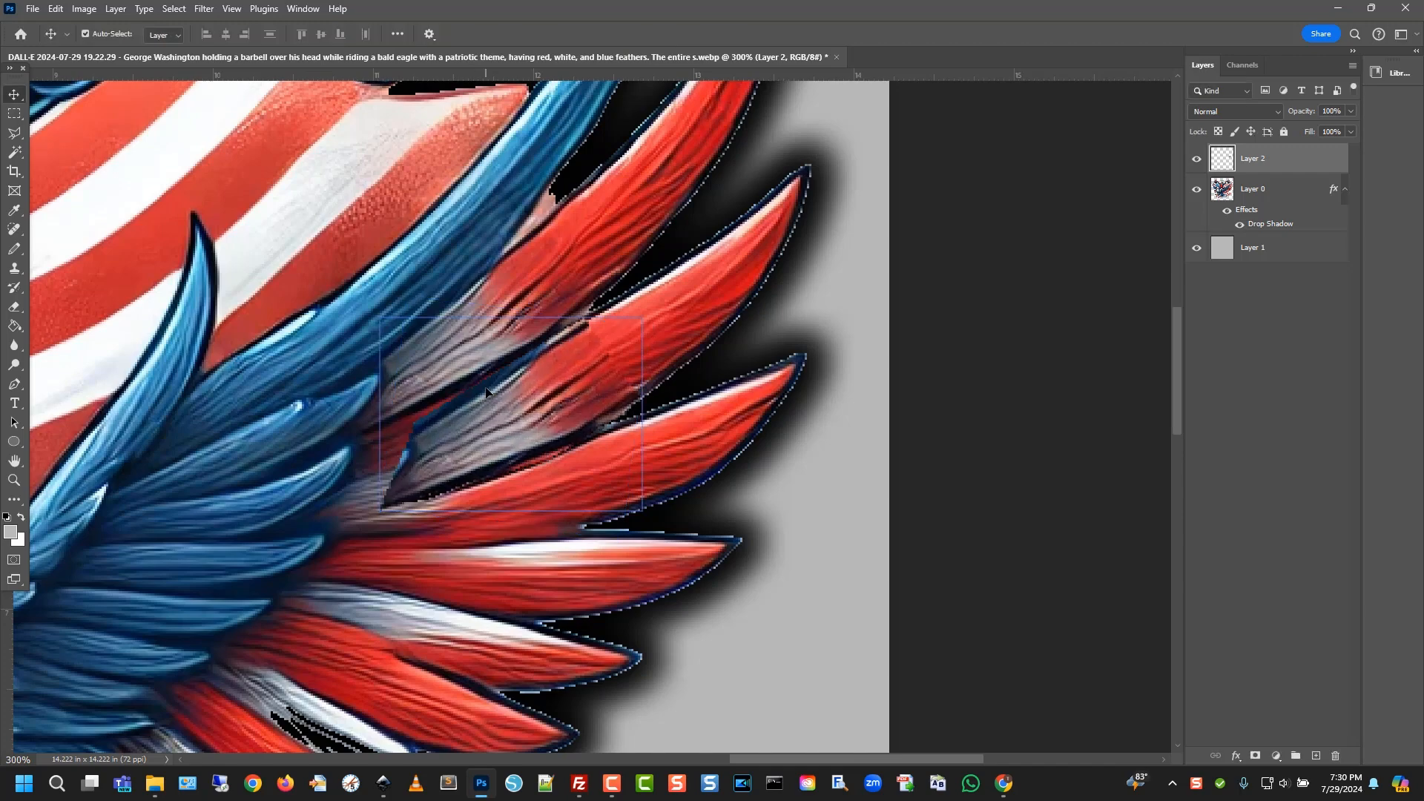
Stretch and resize the feather patch to cover the washed-out gray area of the wing
click(55, 9)
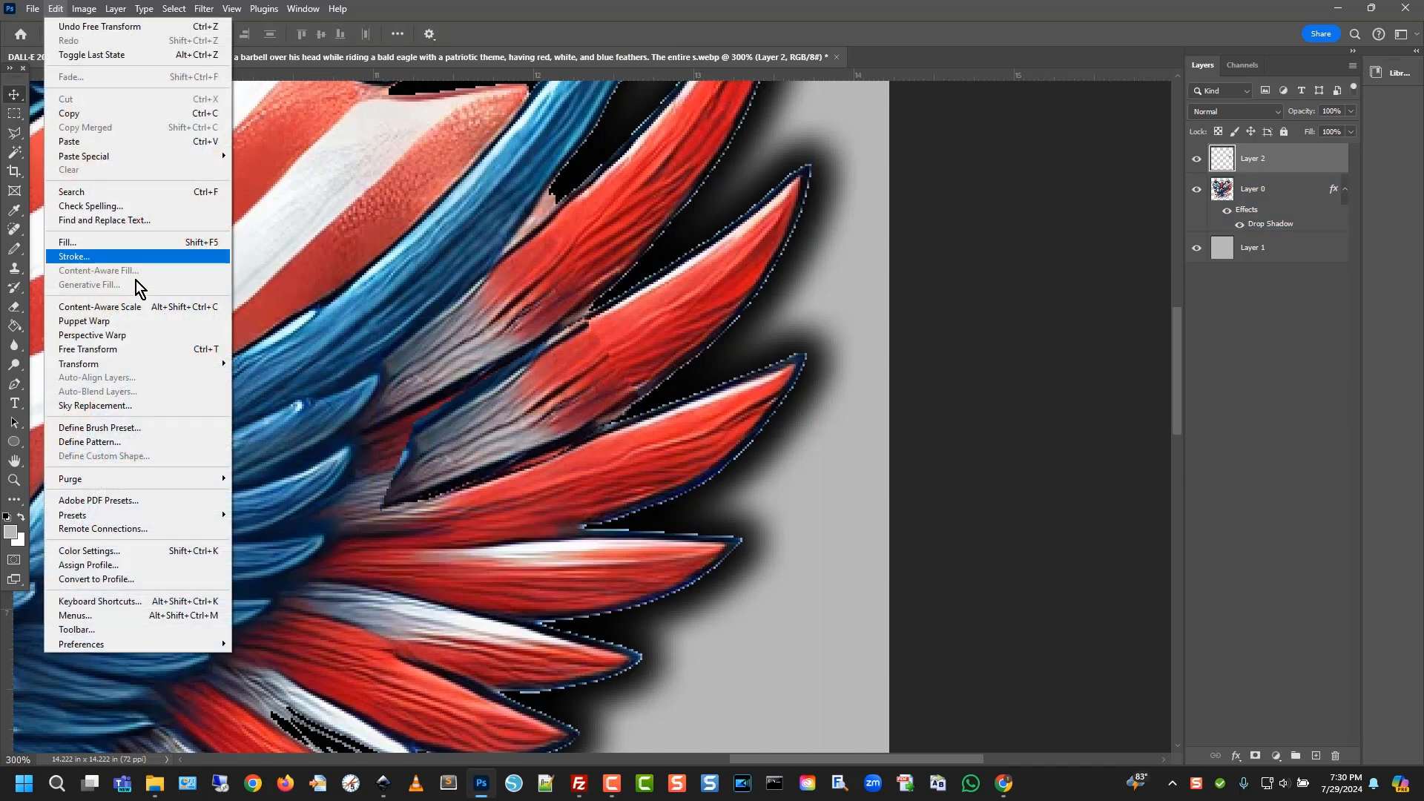
mouse_move(154, 363)
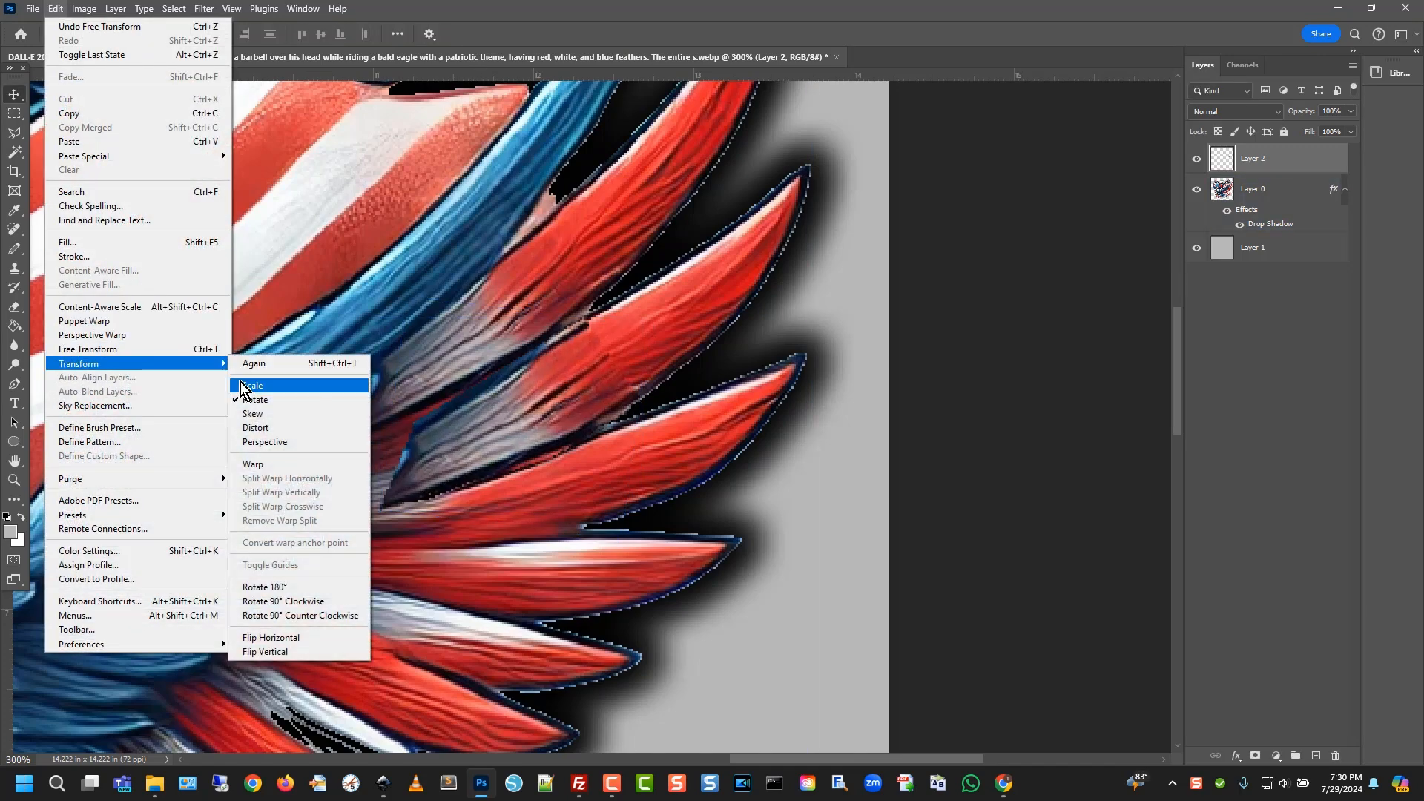
click(247, 386)
drag(381, 414, 327, 414)
mouse_move(469, 449)
mouse_down()
mouse_move(474, 464)
mouse_move(455, 453)
mouse_up()
drag(630, 513, 649, 528)
drag(593, 441, 586, 428)
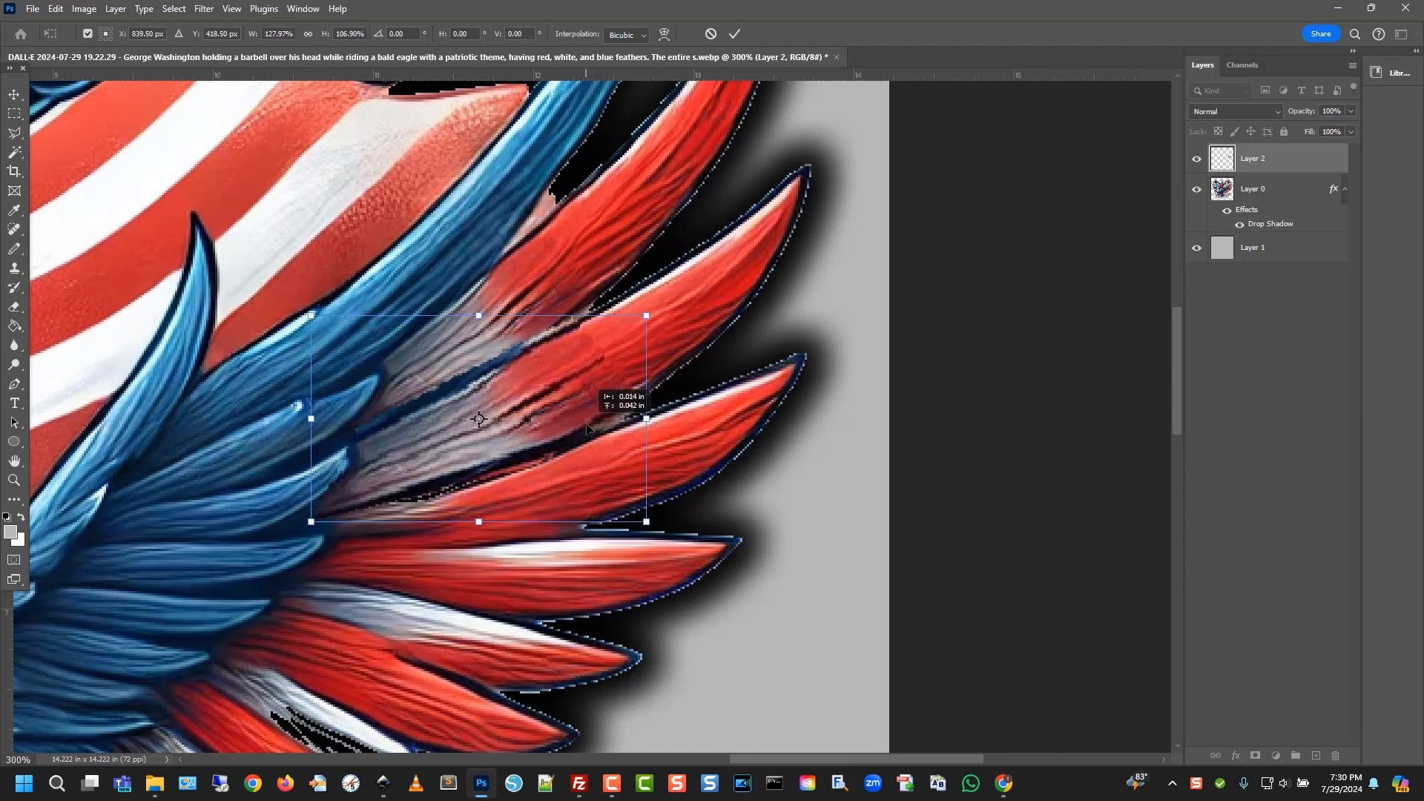
drag(647, 522, 639, 532)
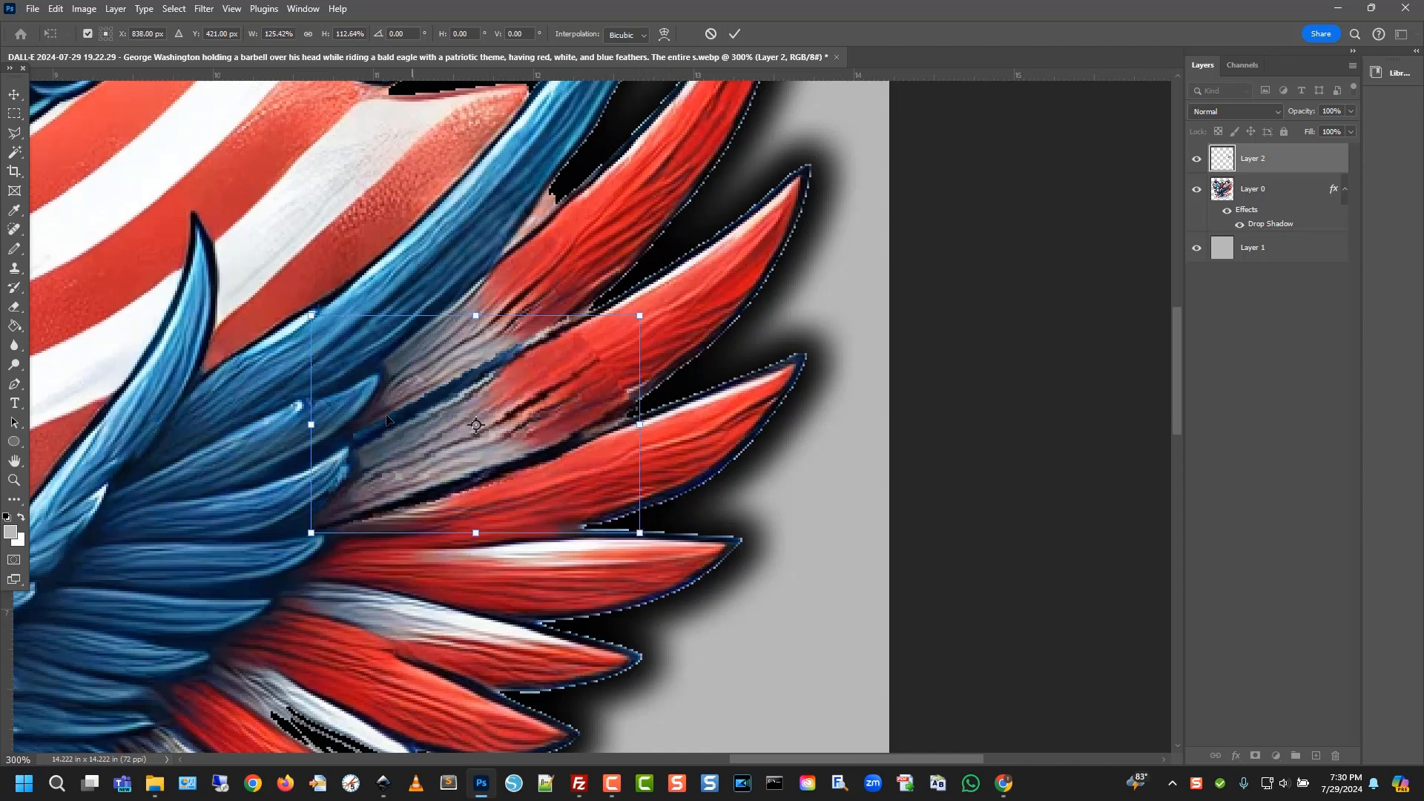
key(Return)
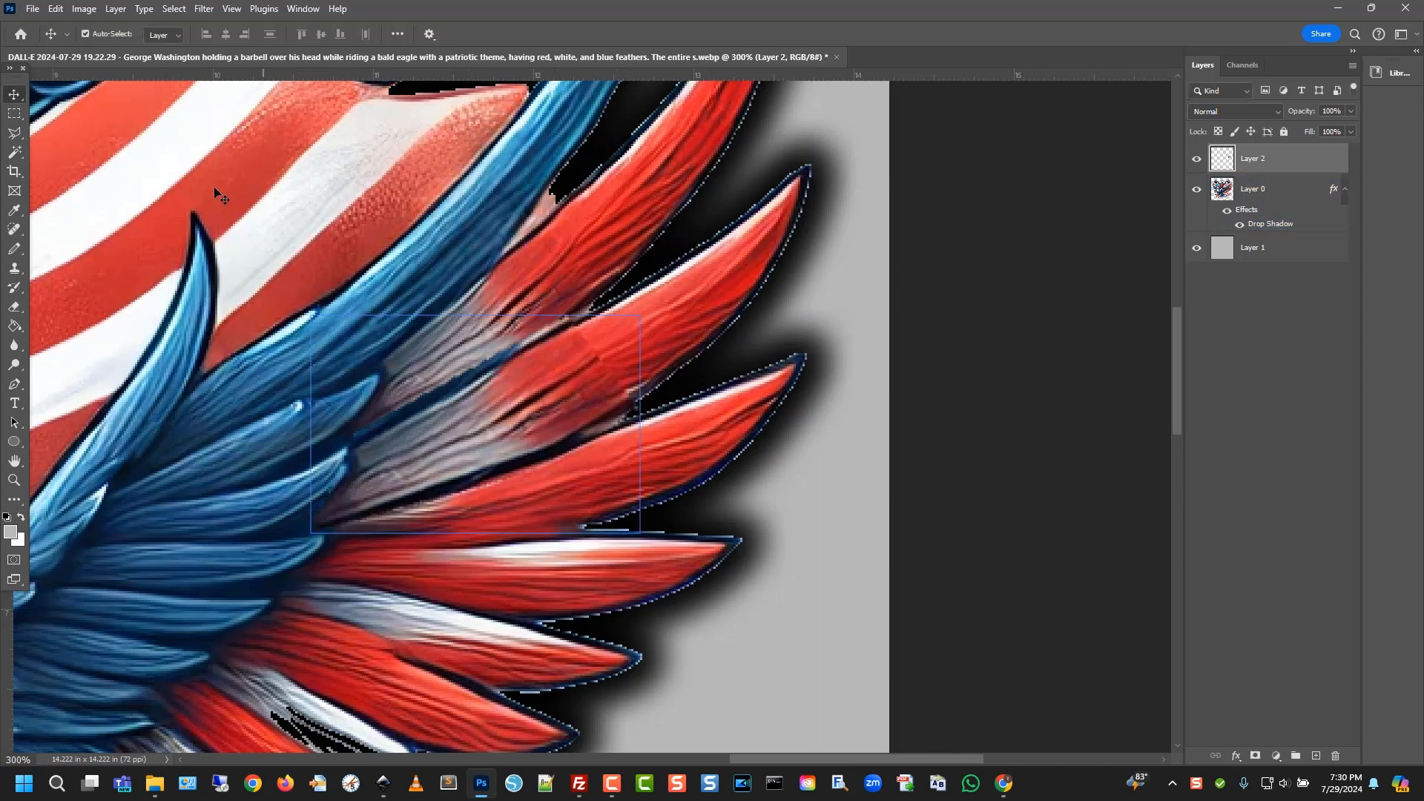
Trim the patch's hard edges with a 23 px Eraser, undoing the second stroke
click(16, 309)
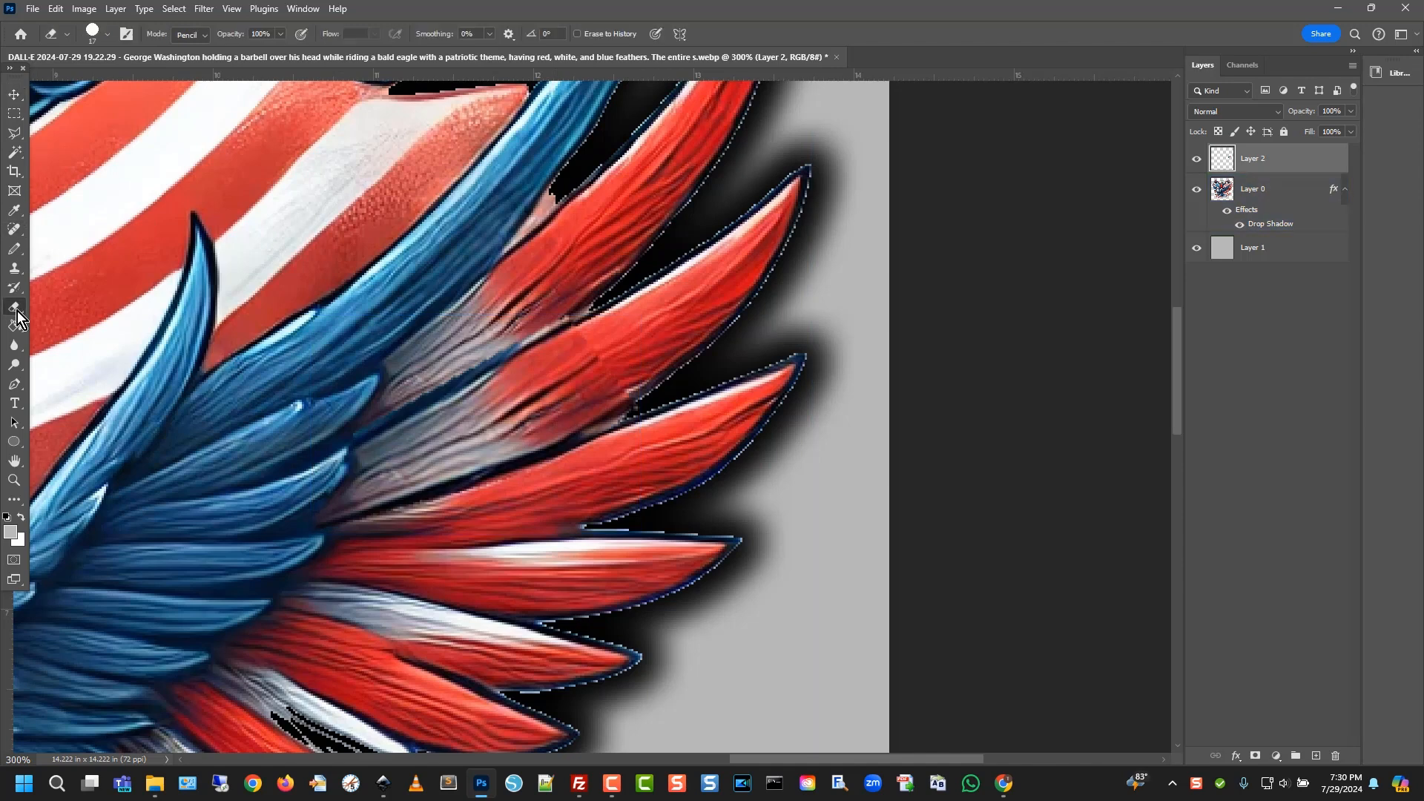
click(109, 34)
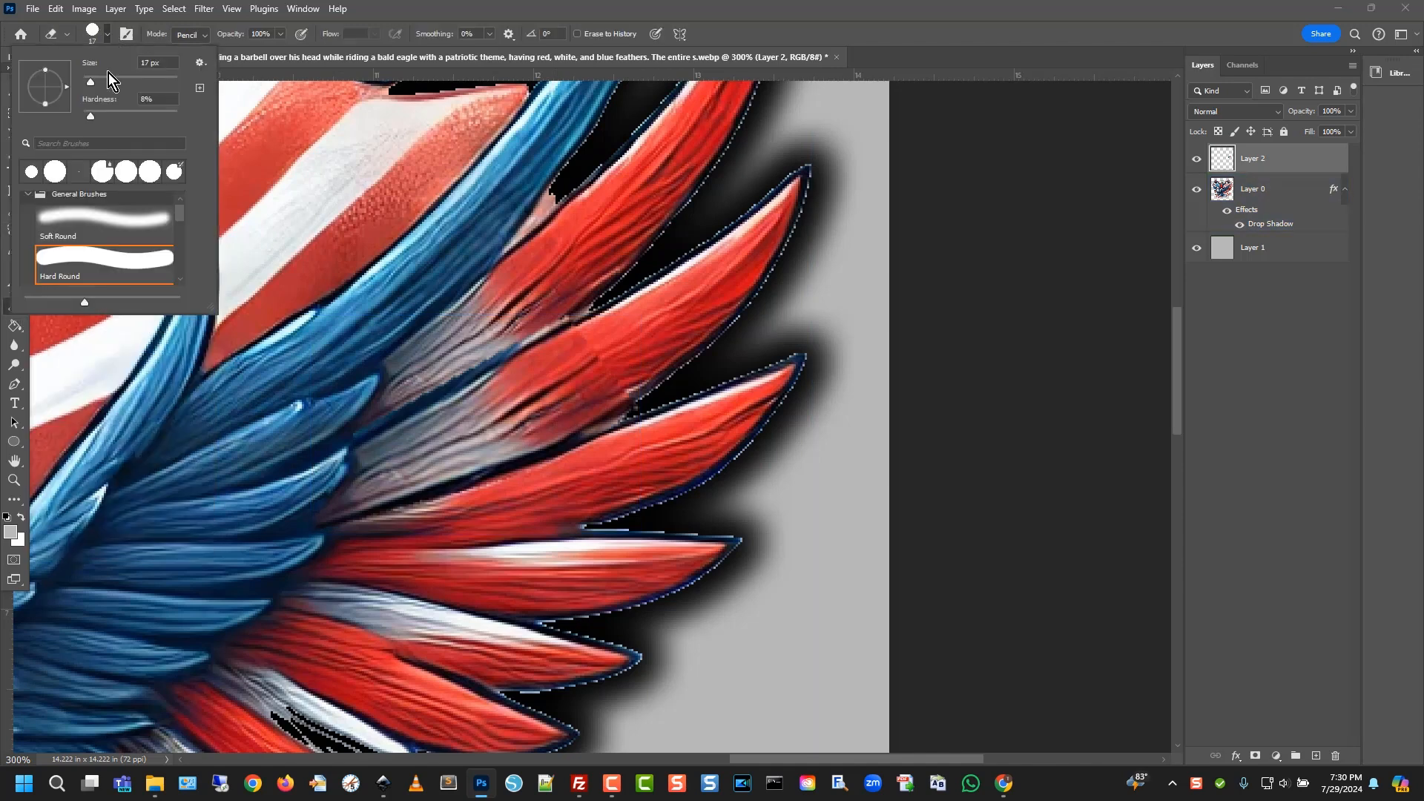
drag(90, 86, 95, 86)
click(92, 114)
drag(574, 305, 664, 388)
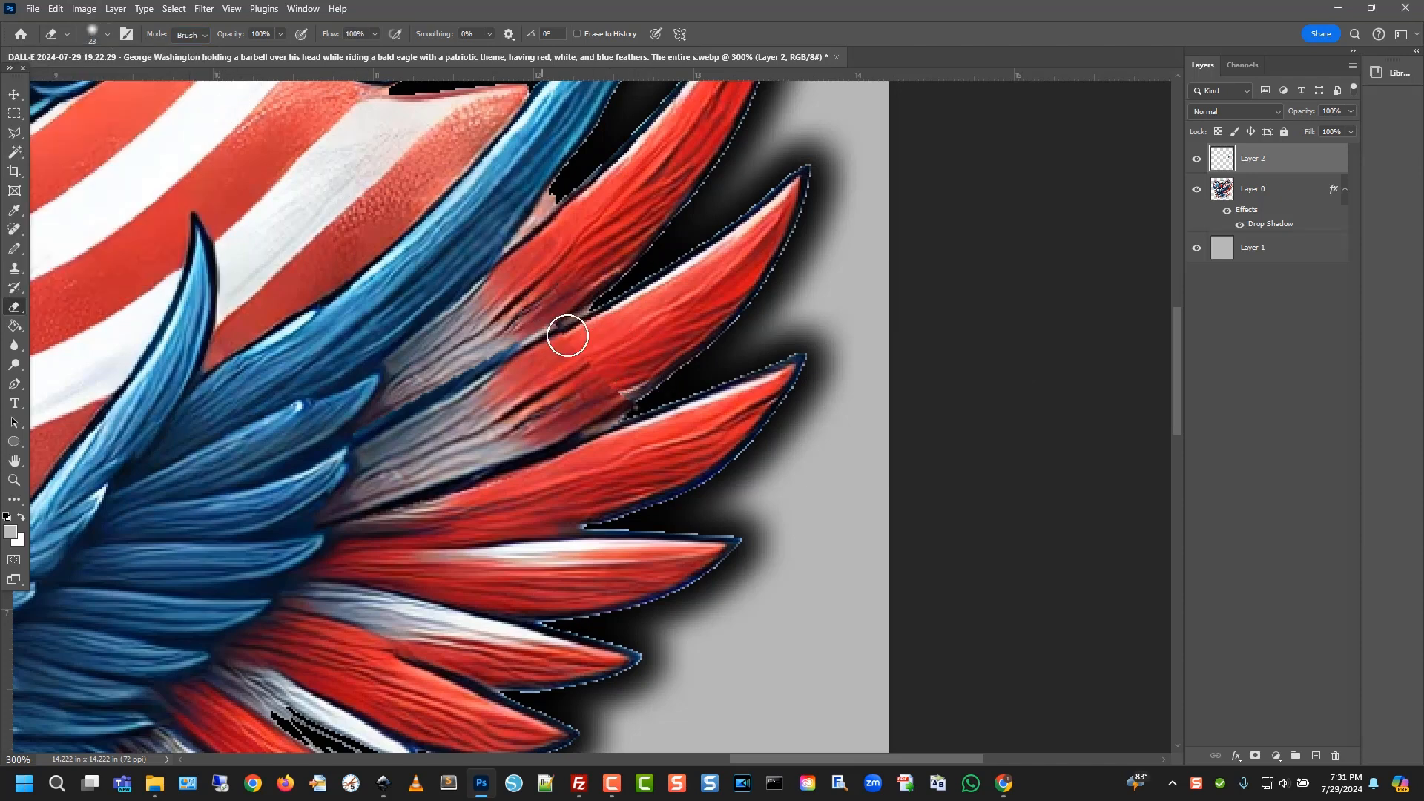
mouse_move(568, 335)
mouse_down()
mouse_move(633, 392)
mouse_move(663, 380)
mouse_move(521, 530)
mouse_up()
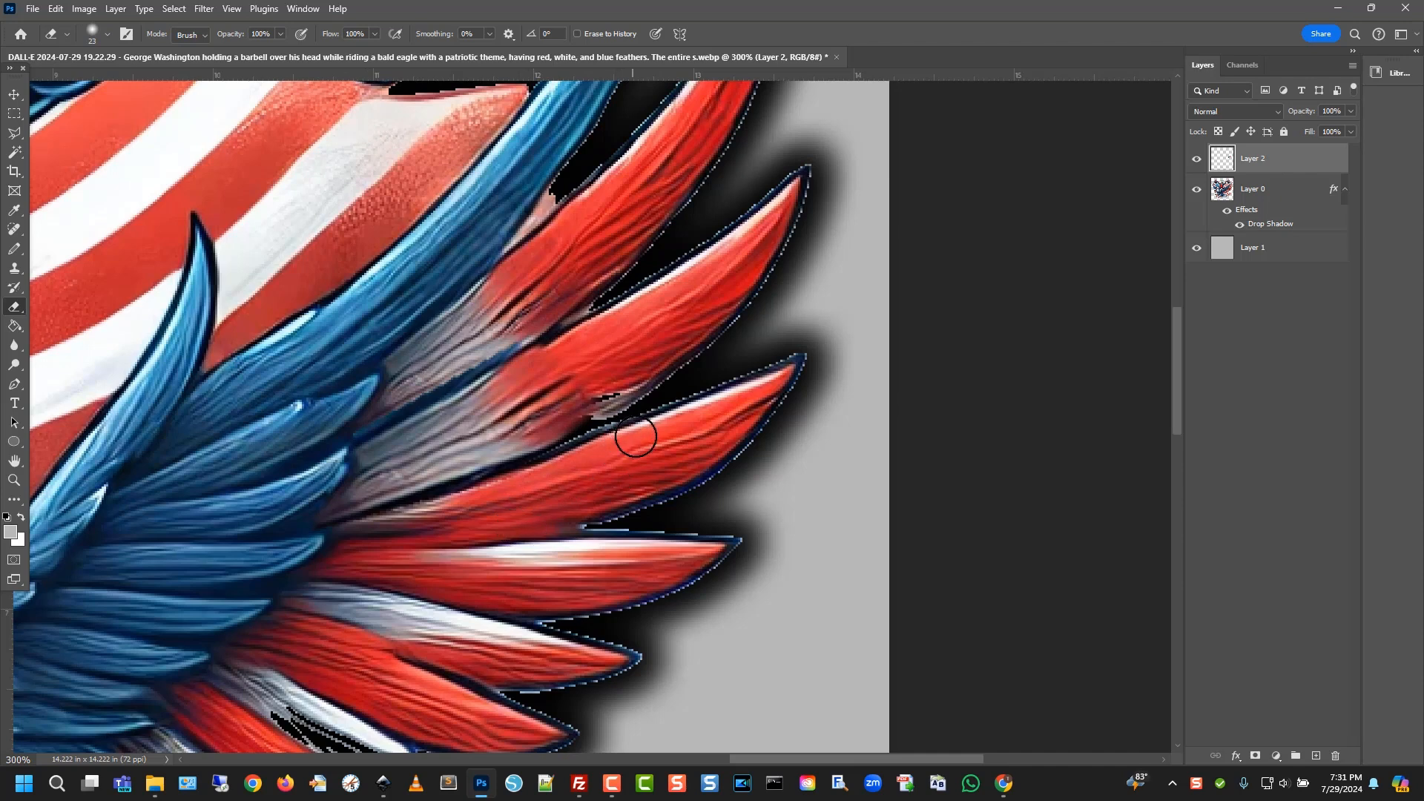
key(ctrl+z)
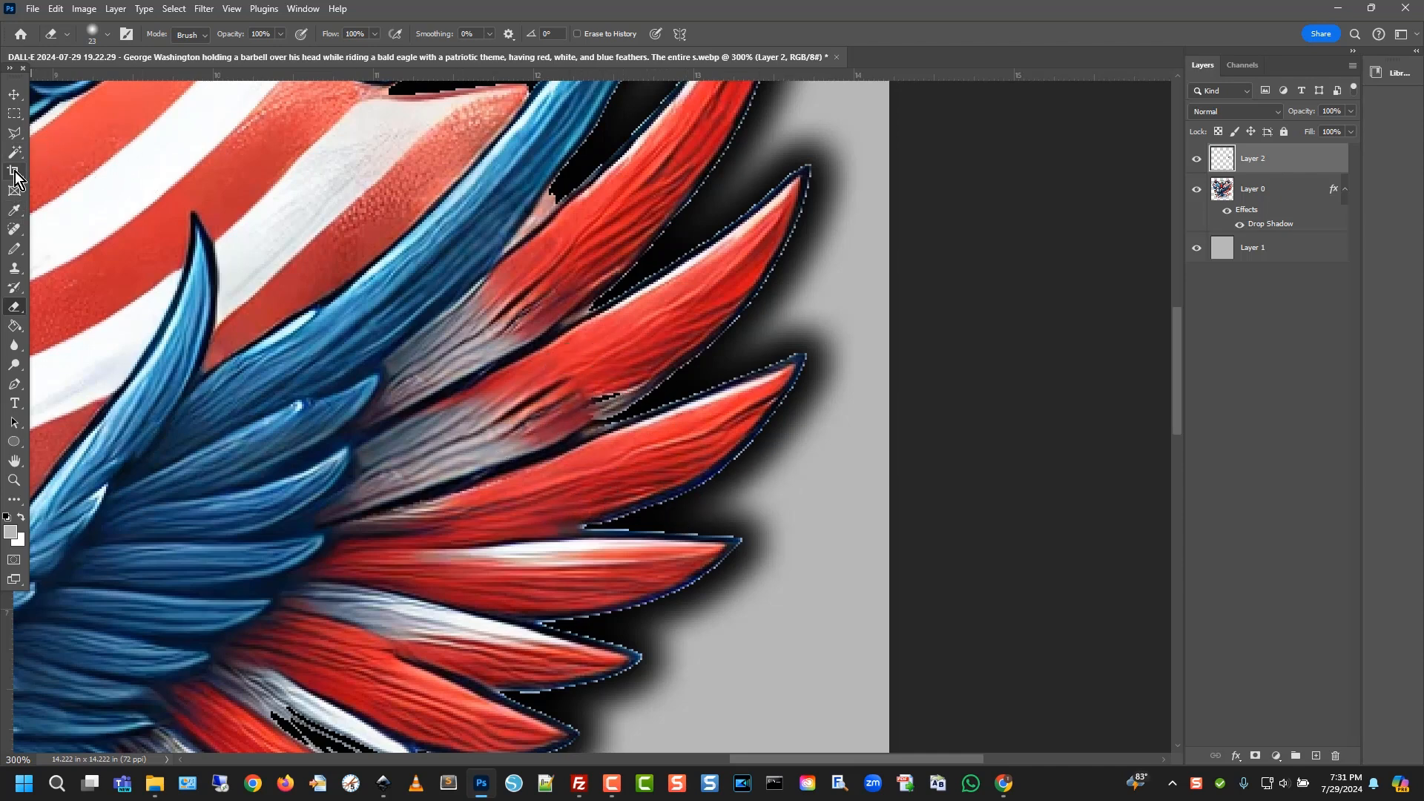
Clone red feather texture over the remaining gray streak with the Clone Stamp
click(14, 270)
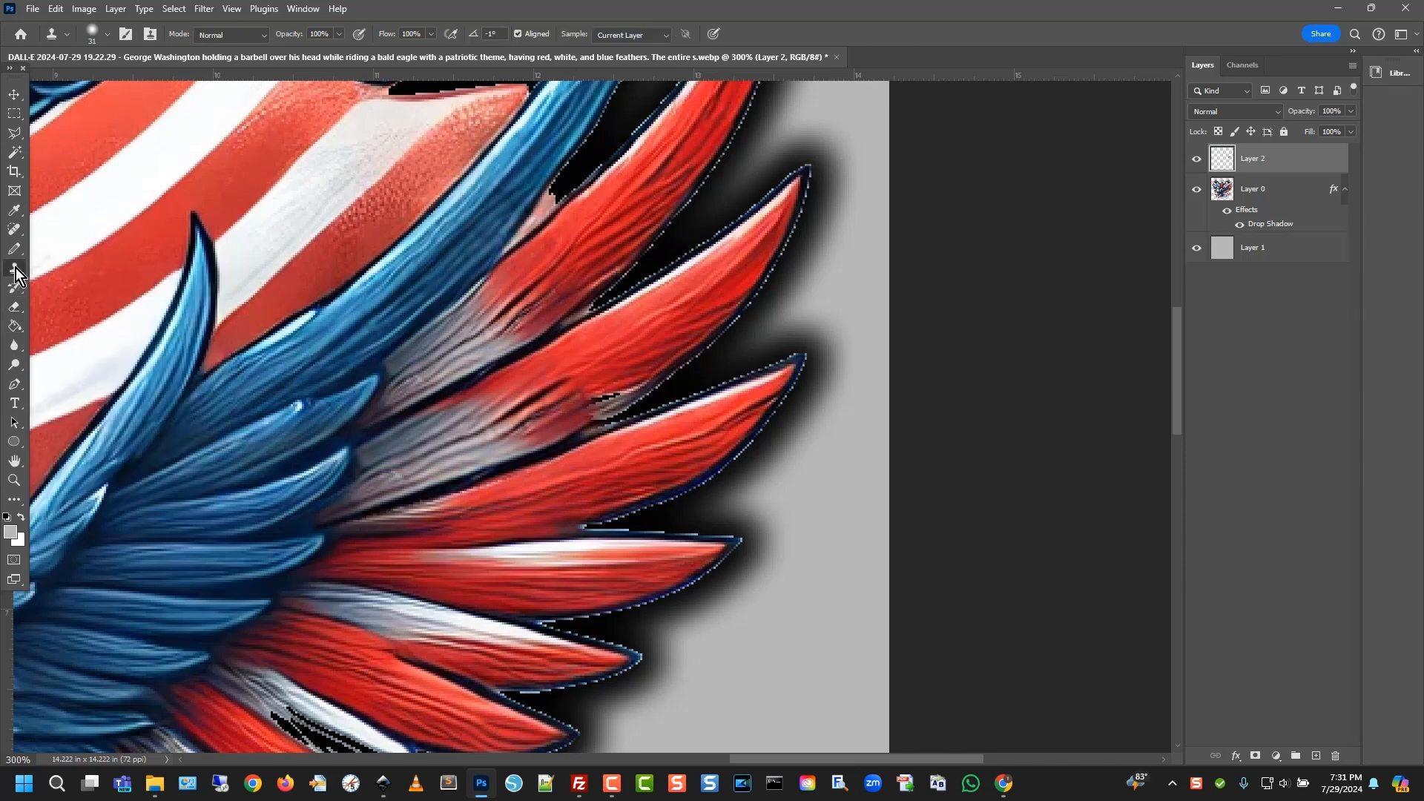
alt+click(562, 419)
drag(599, 401, 599, 401)
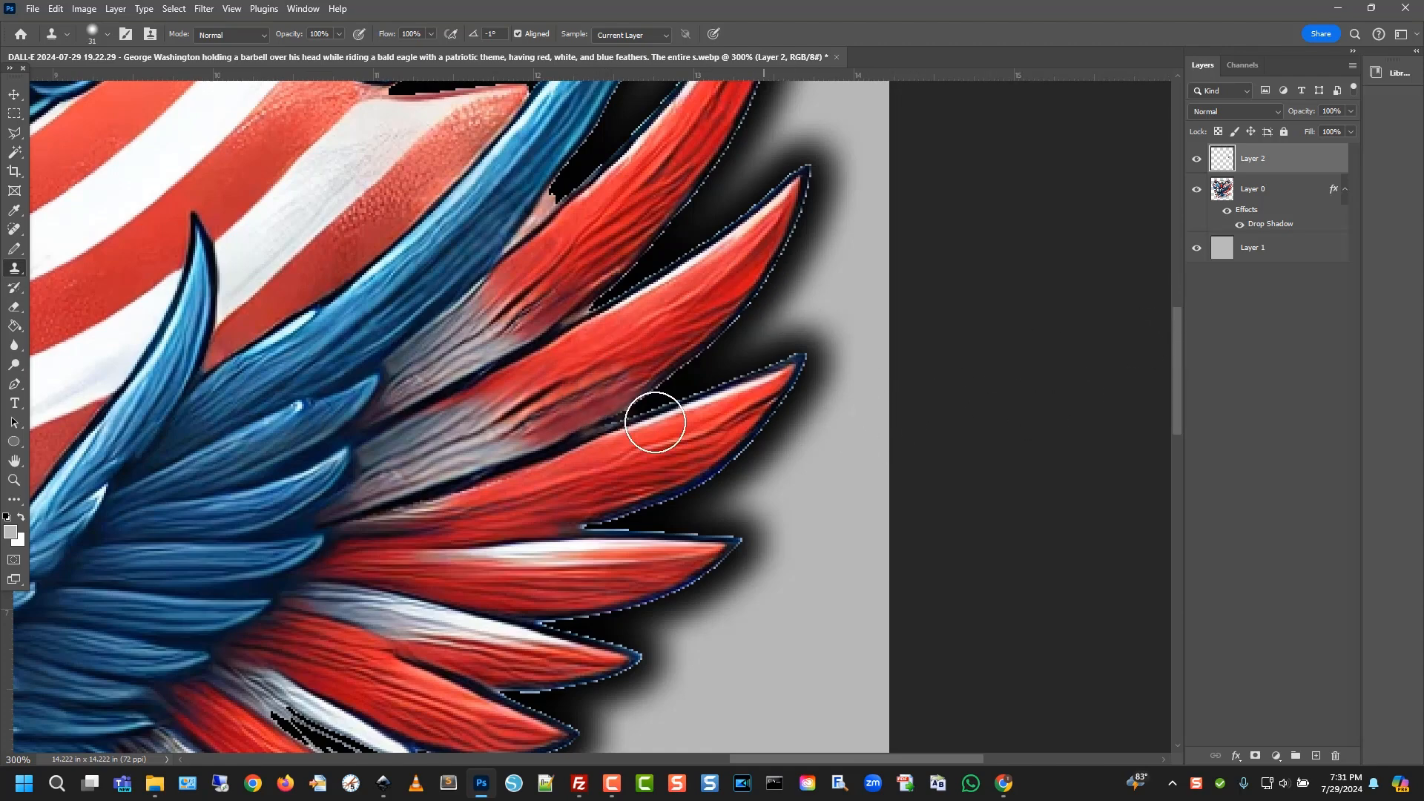
scroll(581, 391, up, 2)
scroll(581, 391, up, 2)
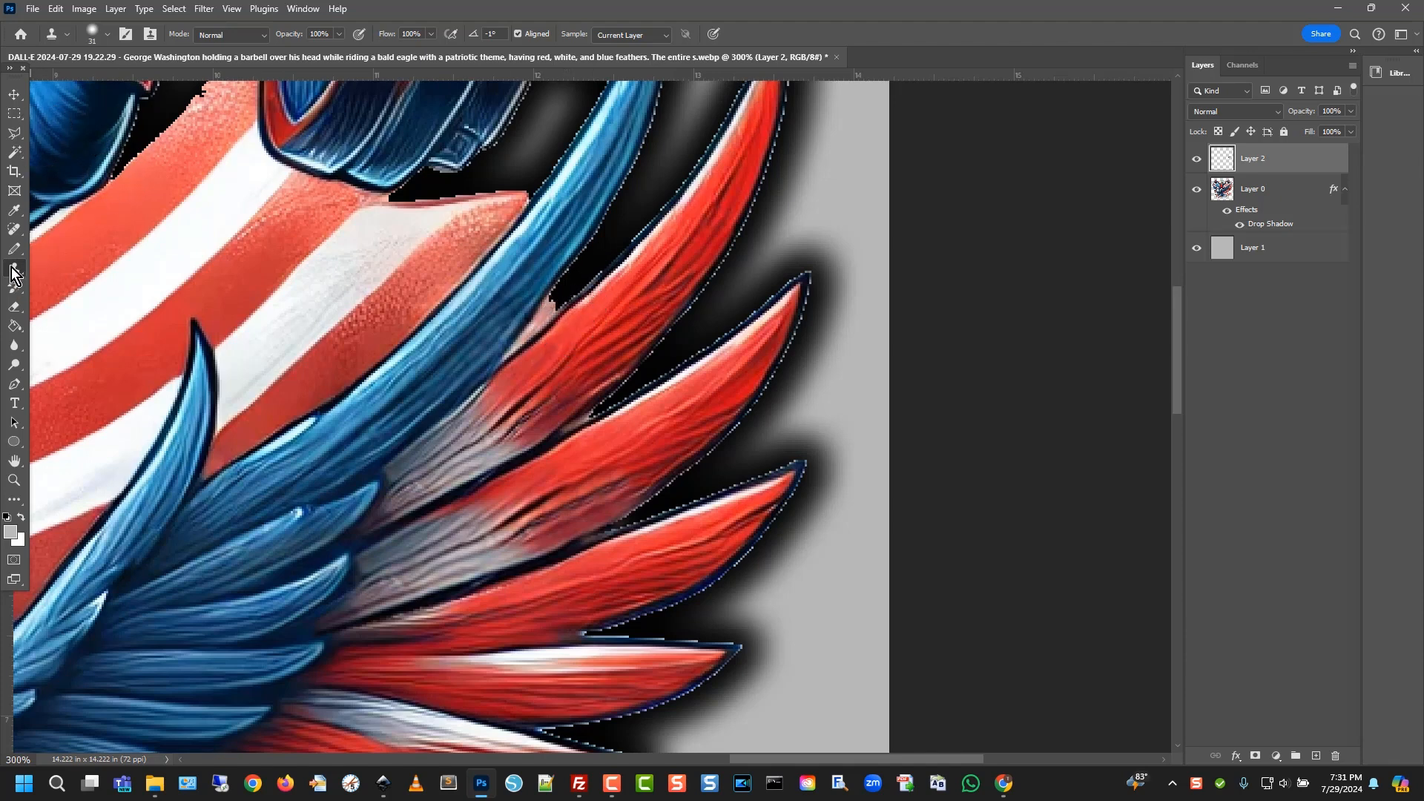
Set up the plain Eraser and remove a stray red feather edge on Layer 0
right_click(20, 317)
click(60, 305)
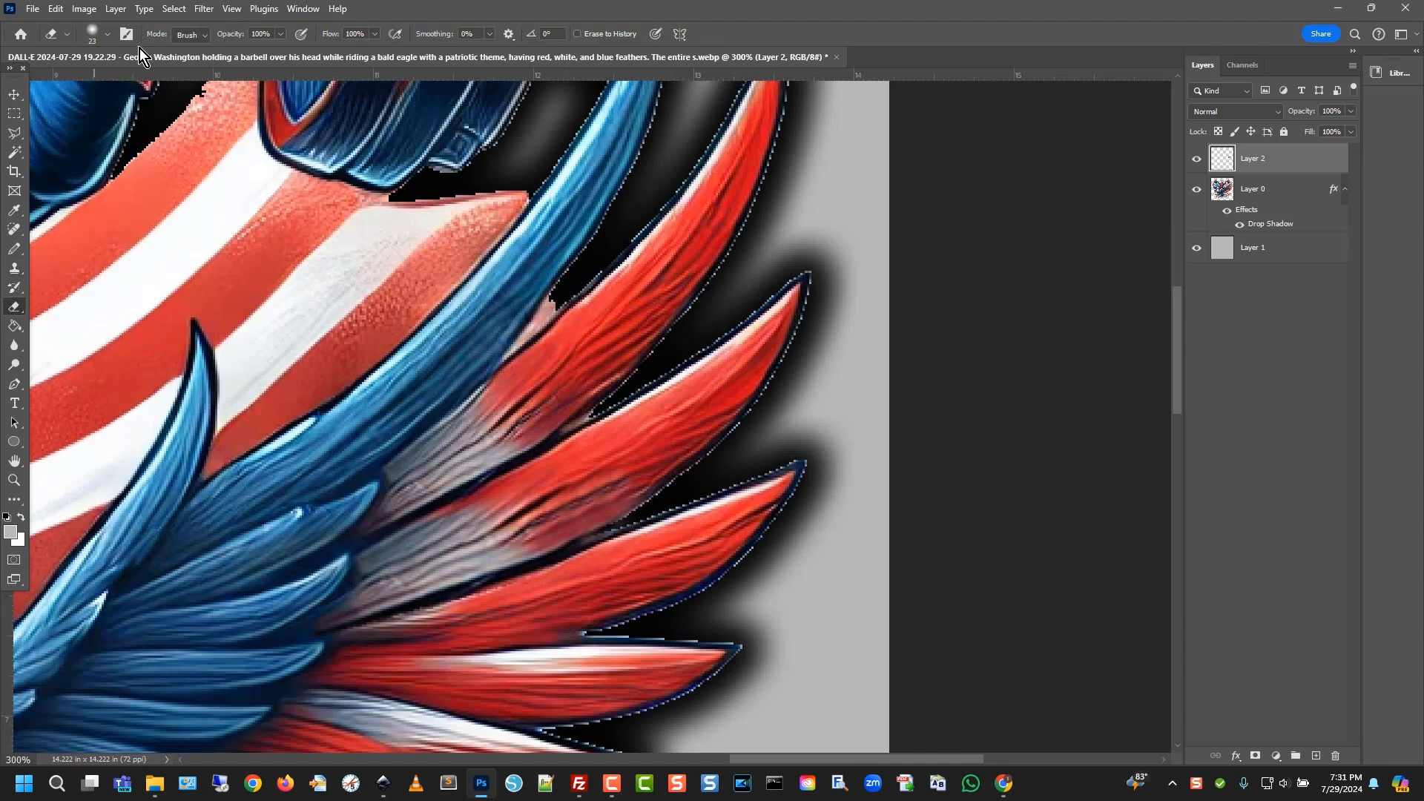
click(111, 33)
click(87, 83)
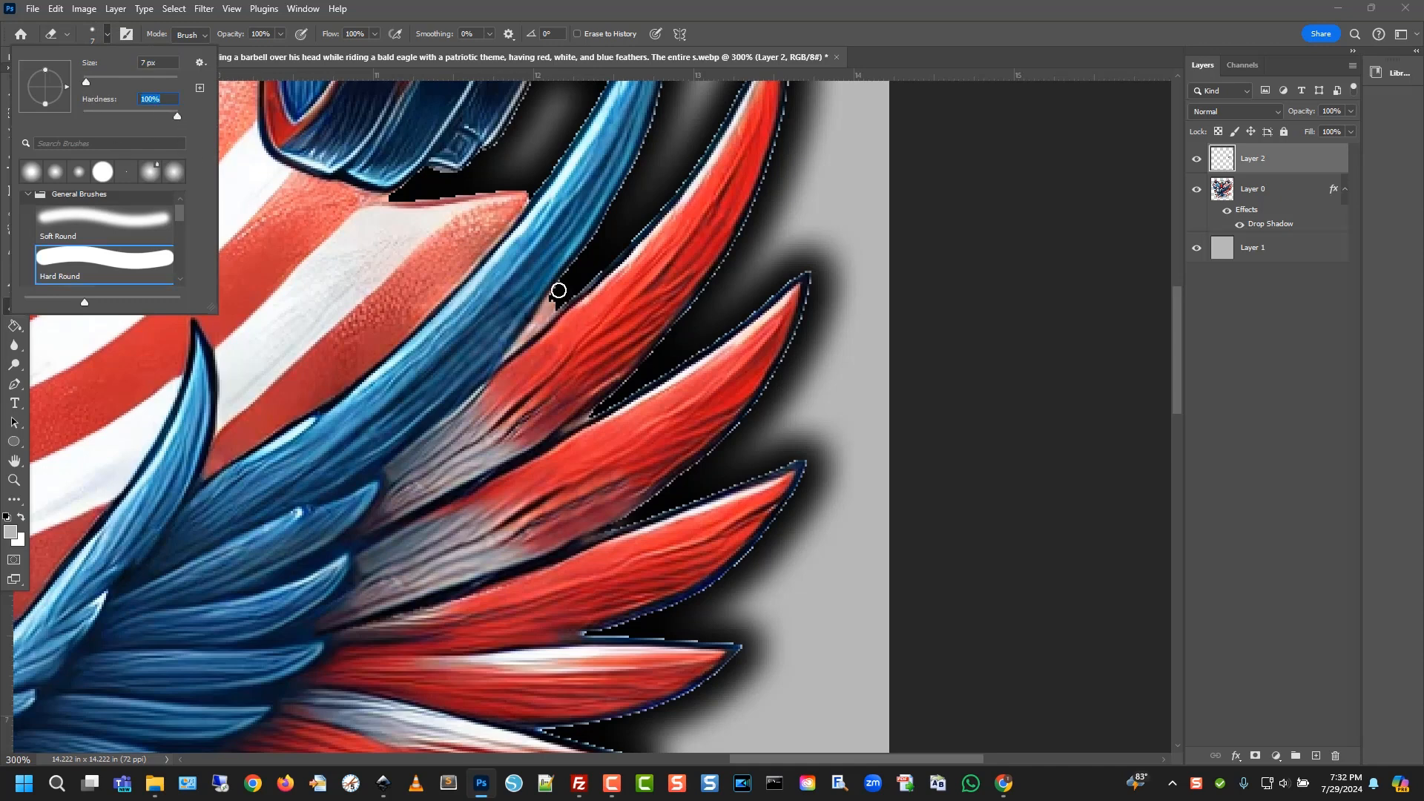
click(554, 301)
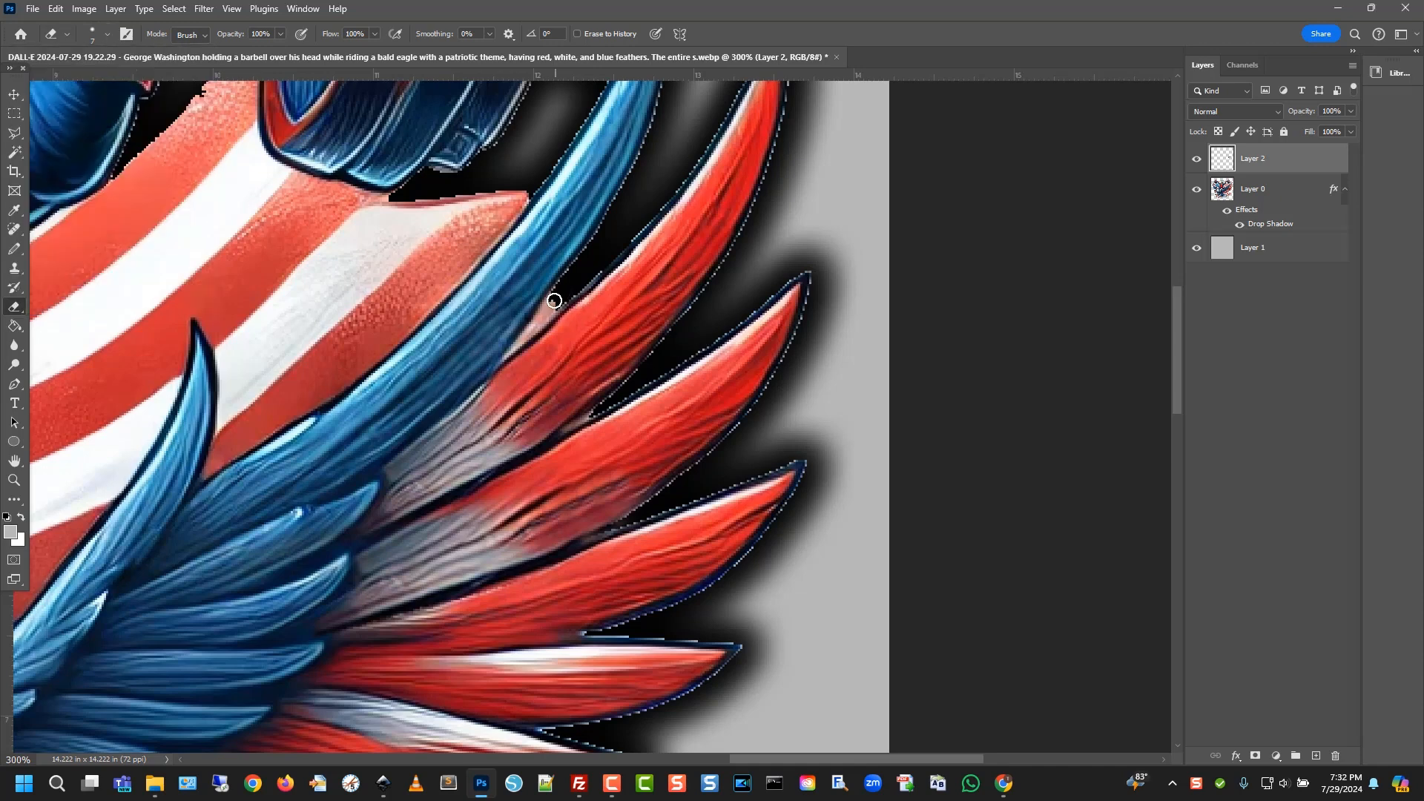
click(1242, 191)
mouse_move(557, 293)
mouse_down()
mouse_move(547, 312)
mouse_move(557, 295)
mouse_up()
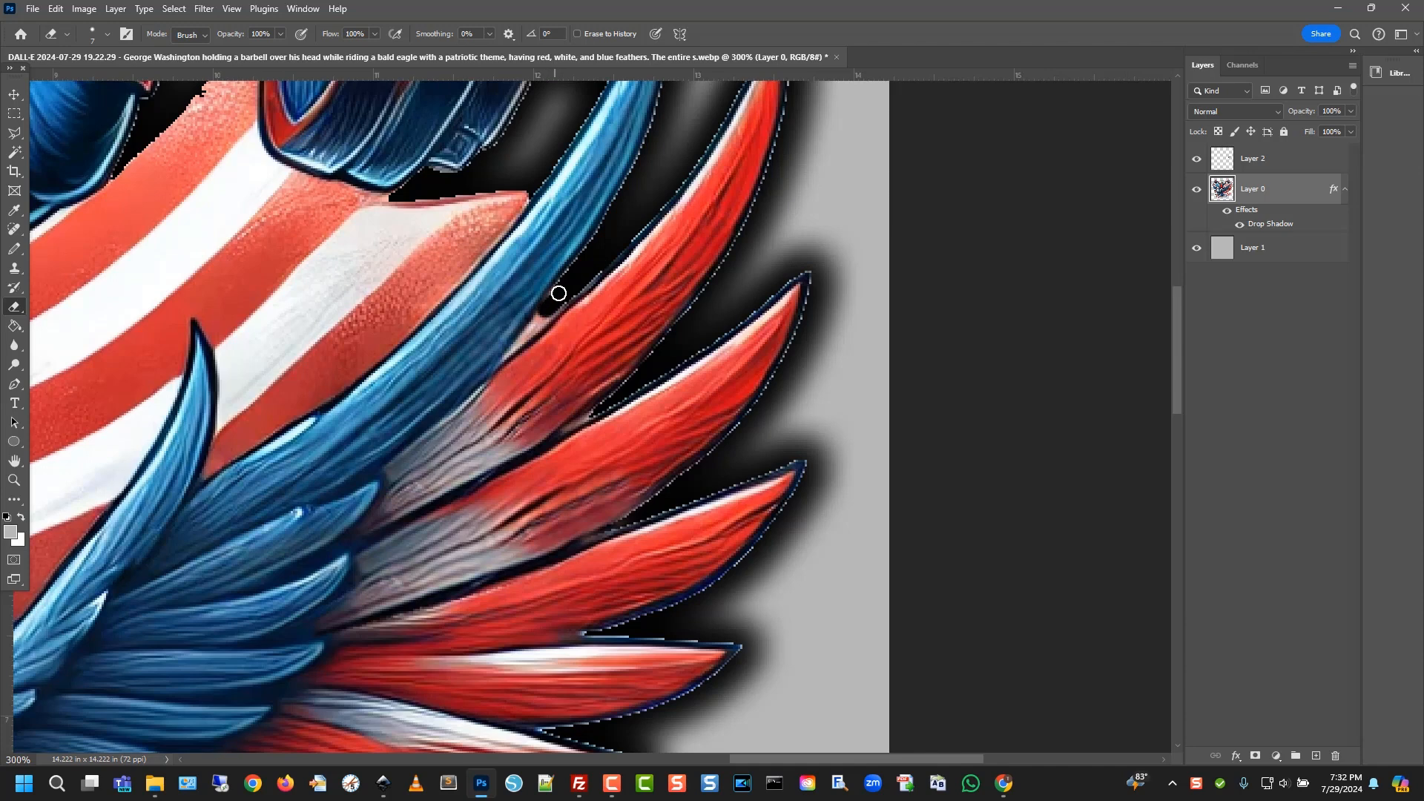
Erase the stray red curl beside the ribbon on Layer 0 and zoom out to the whole image
shift+click(1264, 164)
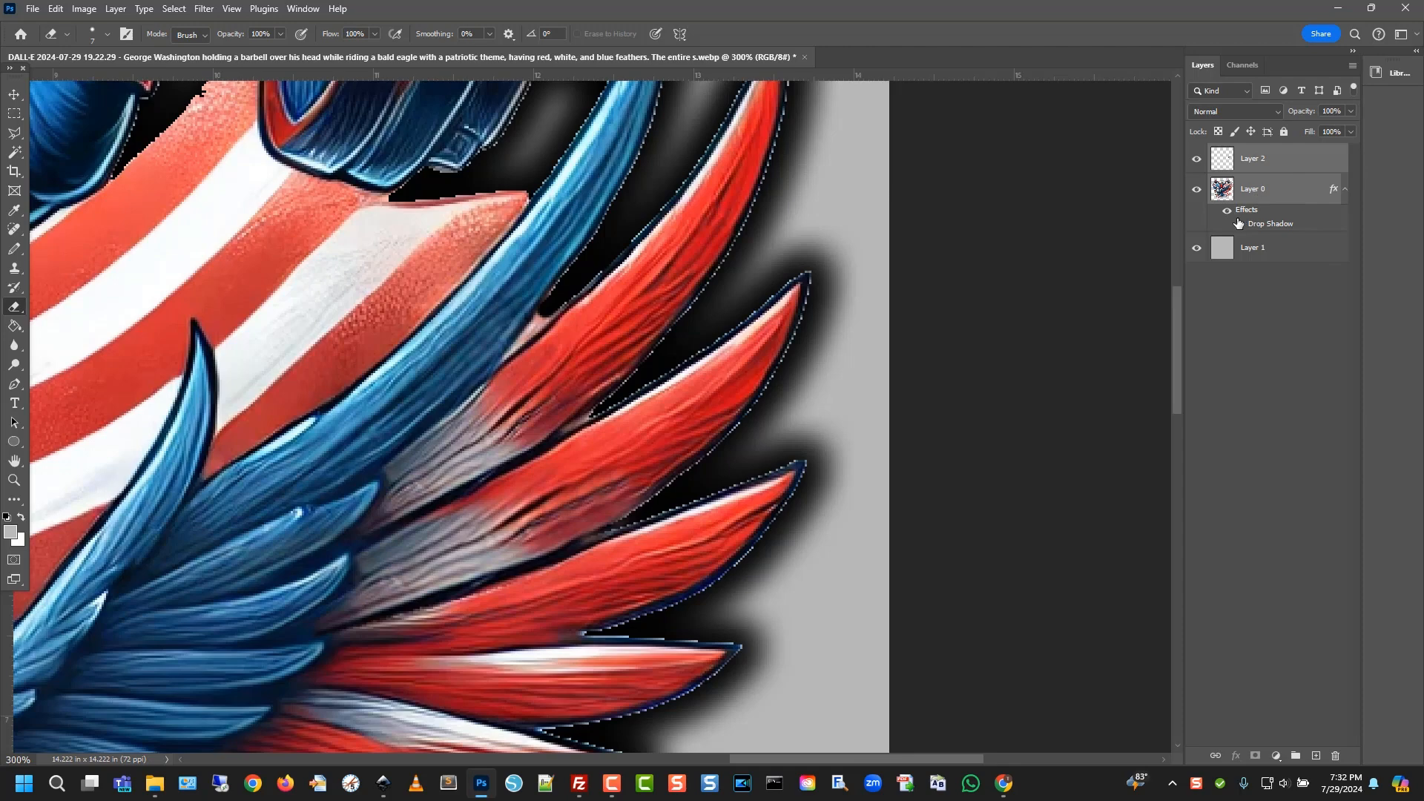
click(1281, 164)
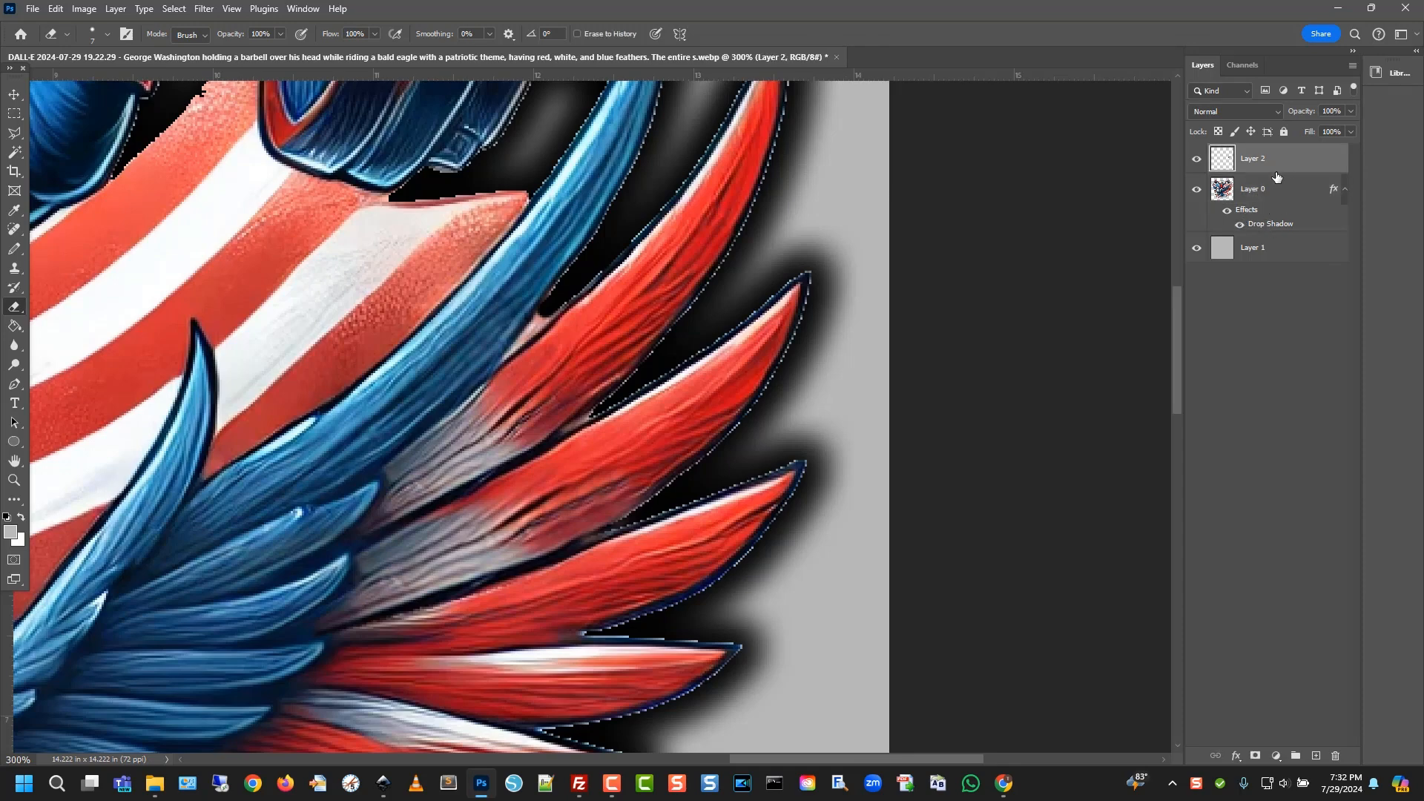
scroll(415, 490, down, 5)
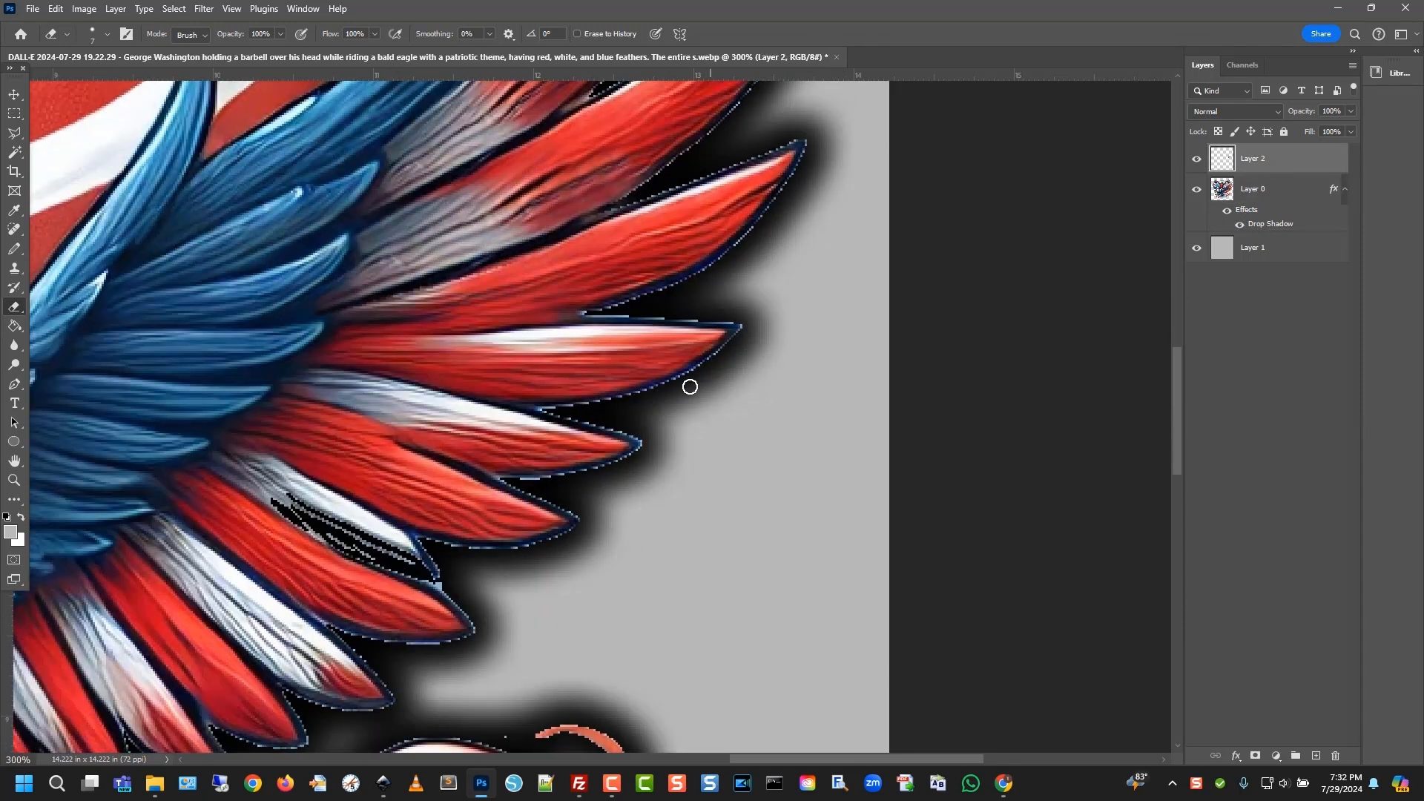
scroll(531, 557, down, 2)
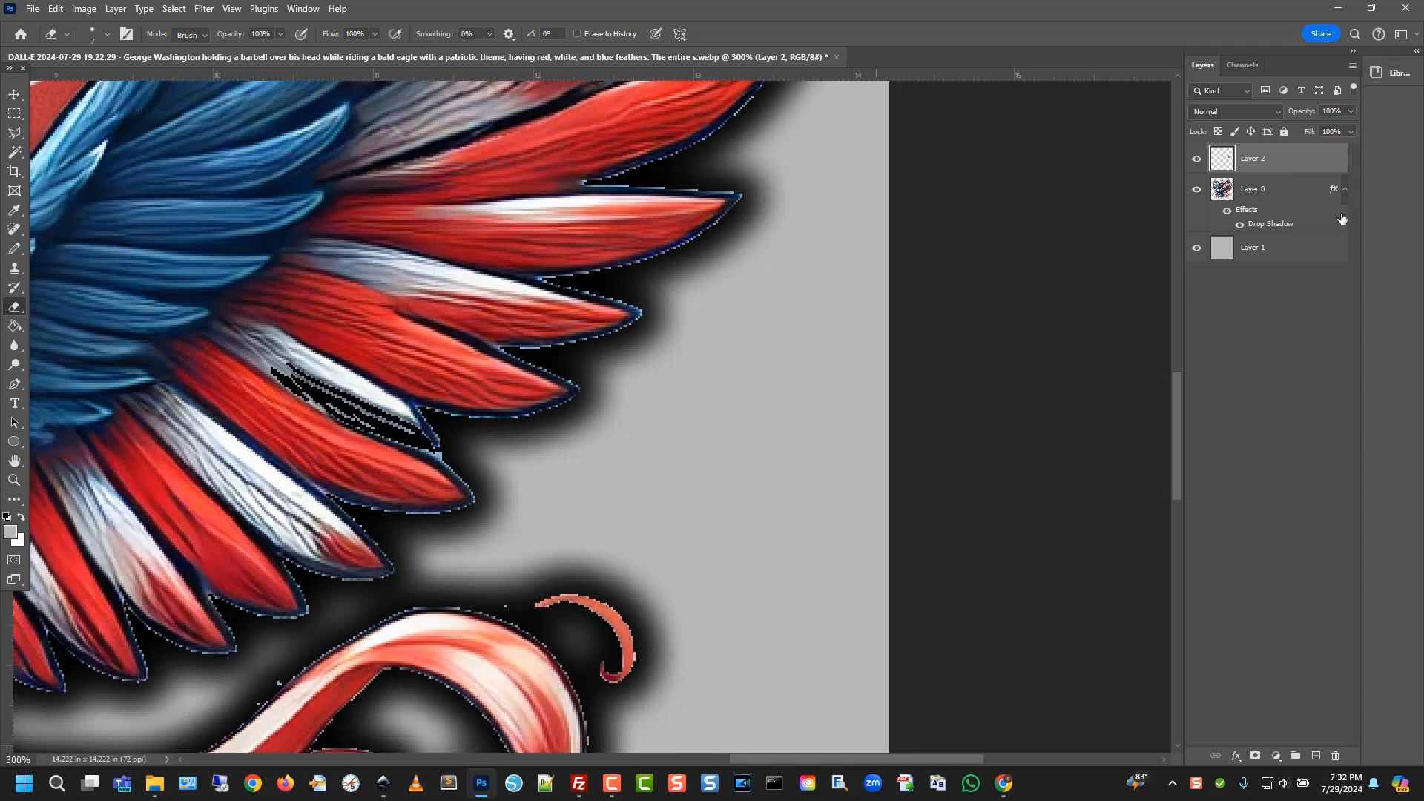
click(1324, 193)
drag(521, 594, 543, 591)
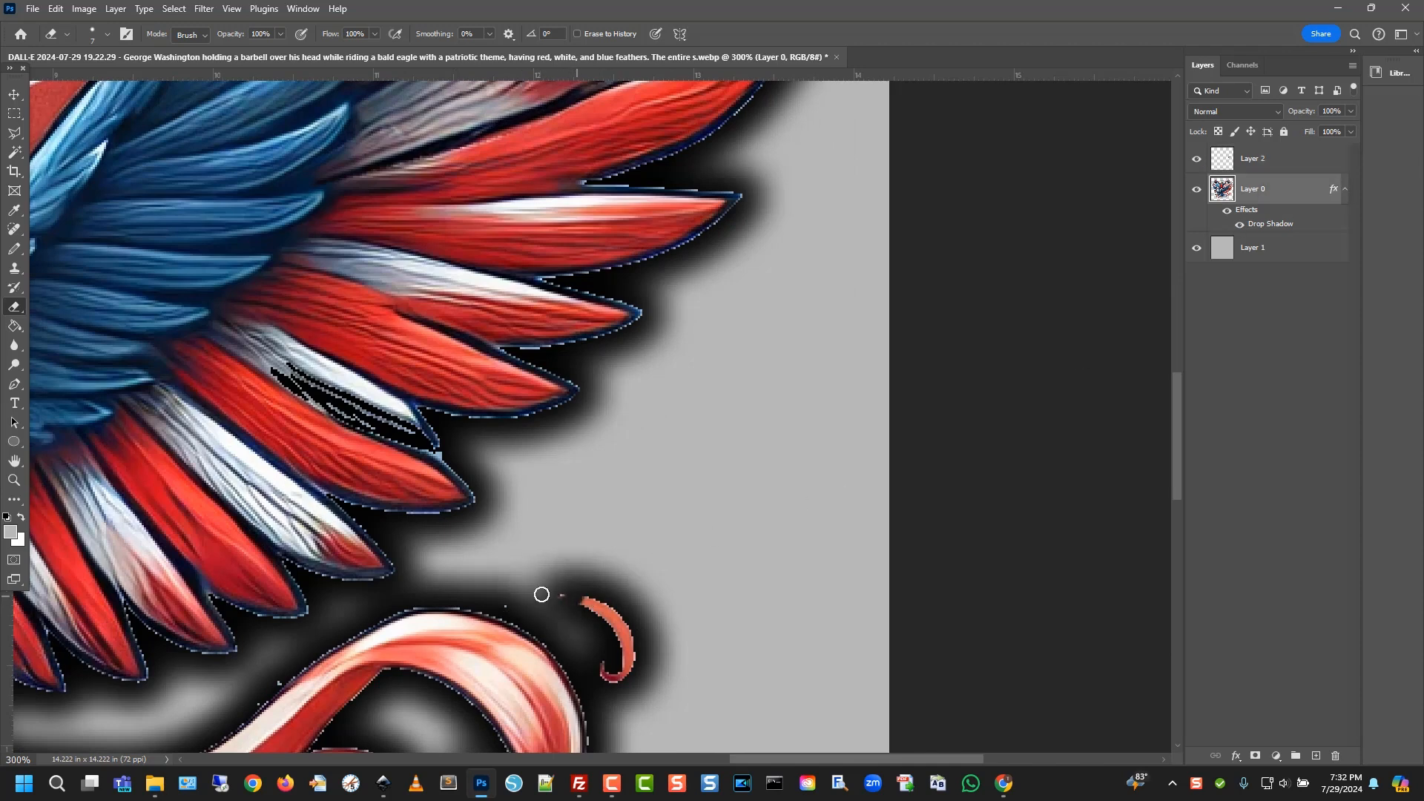
mouse_move(638, 598)
mouse_down()
mouse_move(592, 611)
mouse_move(612, 605)
mouse_move(632, 655)
mouse_move(619, 631)
mouse_move(624, 670)
mouse_move(611, 681)
mouse_move(627, 709)
mouse_move(634, 640)
mouse_up()
key(ctrl+minus)
key(ctrl+minus)
key(ctrl+minus)
key(ctrl+minus)
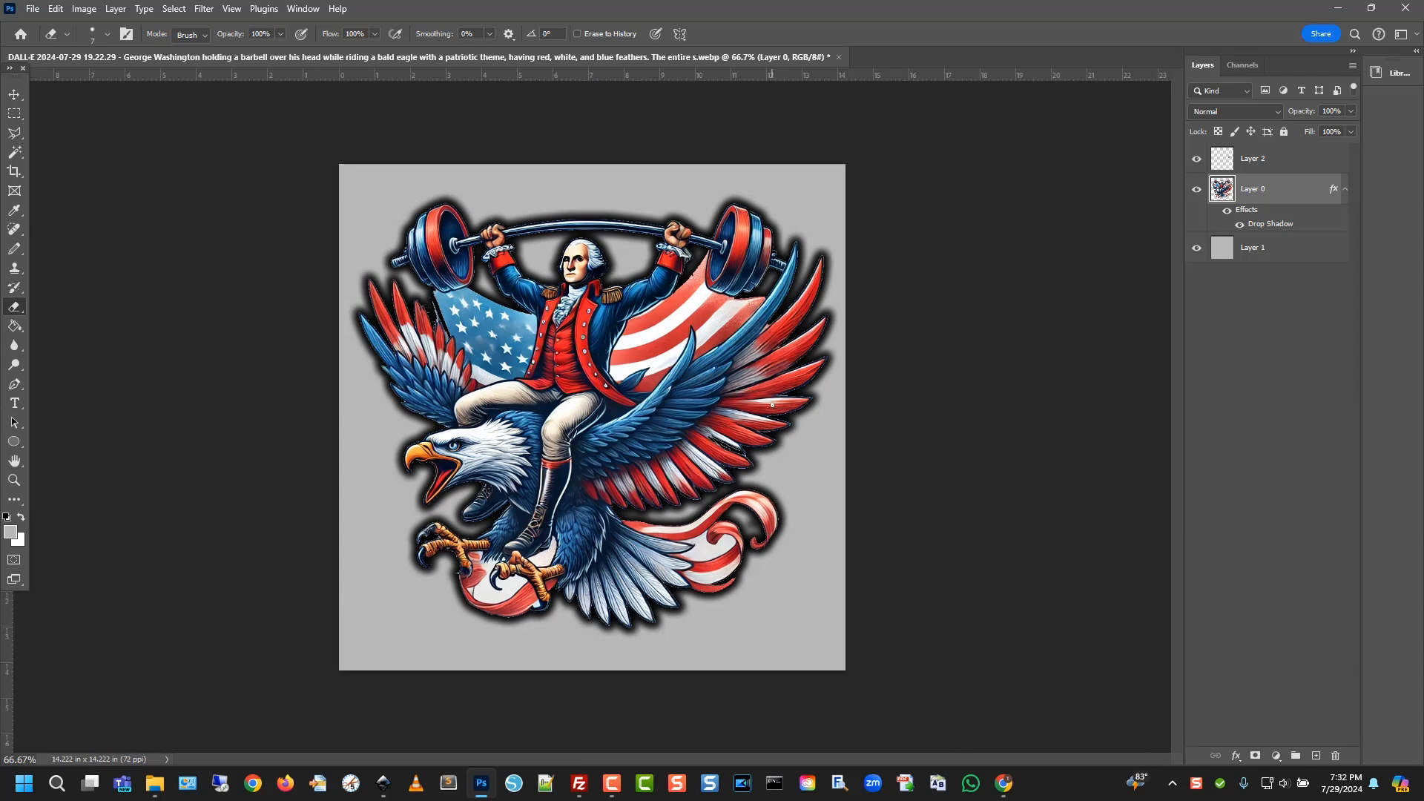
Fill Layer 1's gray background with bright green using the Paint Bucket
key(v)
click(1288, 252)
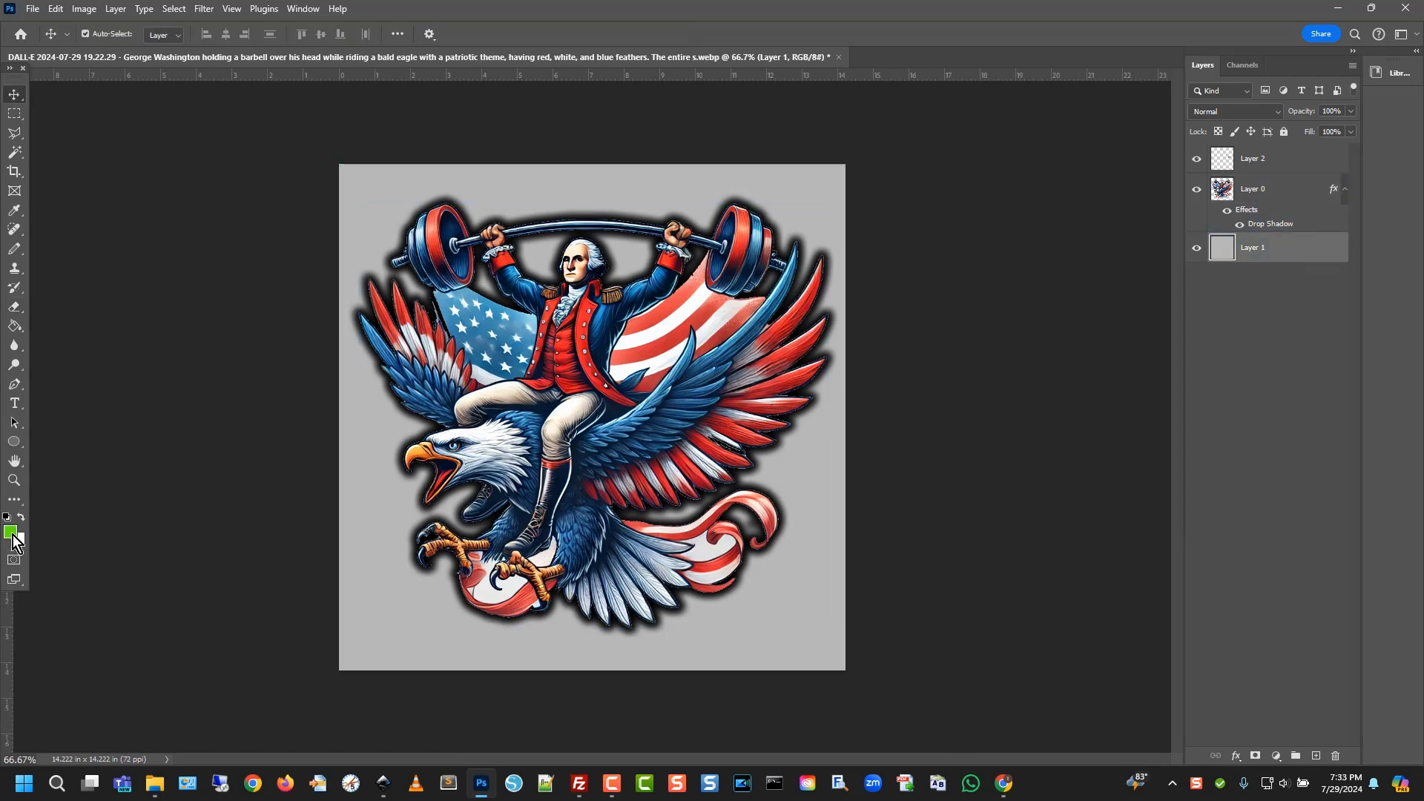
click(14, 325)
click(785, 621)
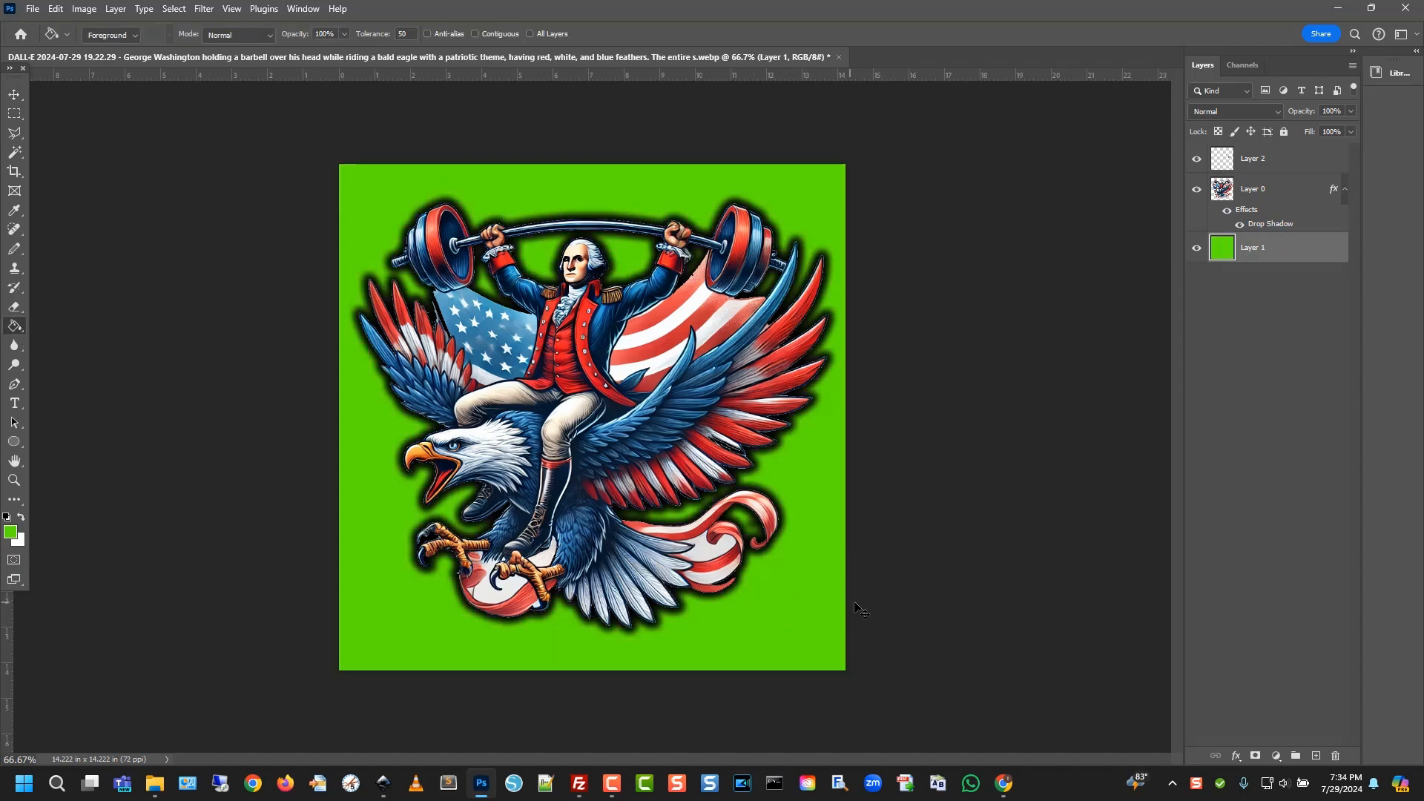
Zoom to 200% and hide Layer 0's drop shadow effect to check the eagle's edges
key(ctrl+plus)
key(ctrl+plus)
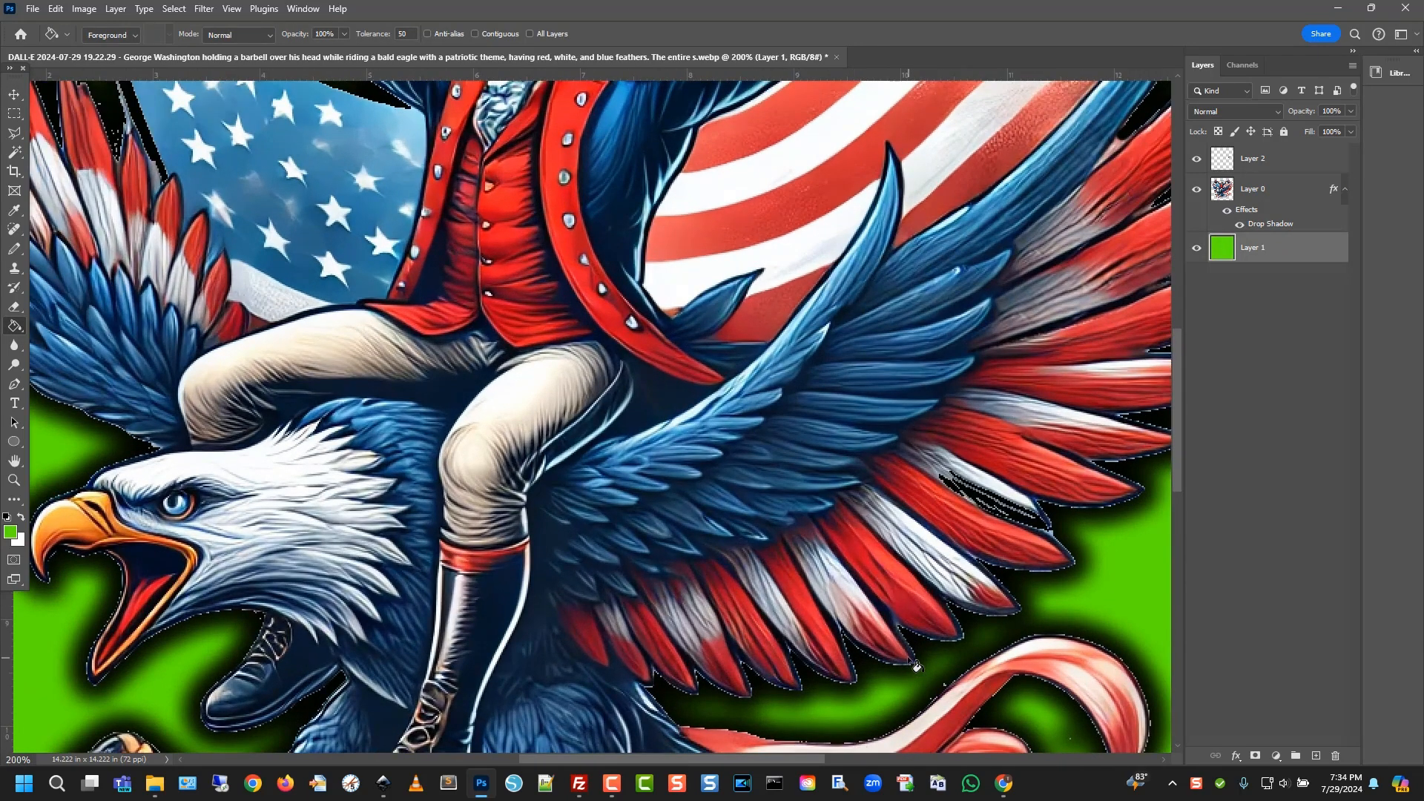
drag(1173, 441, 1212, 468)
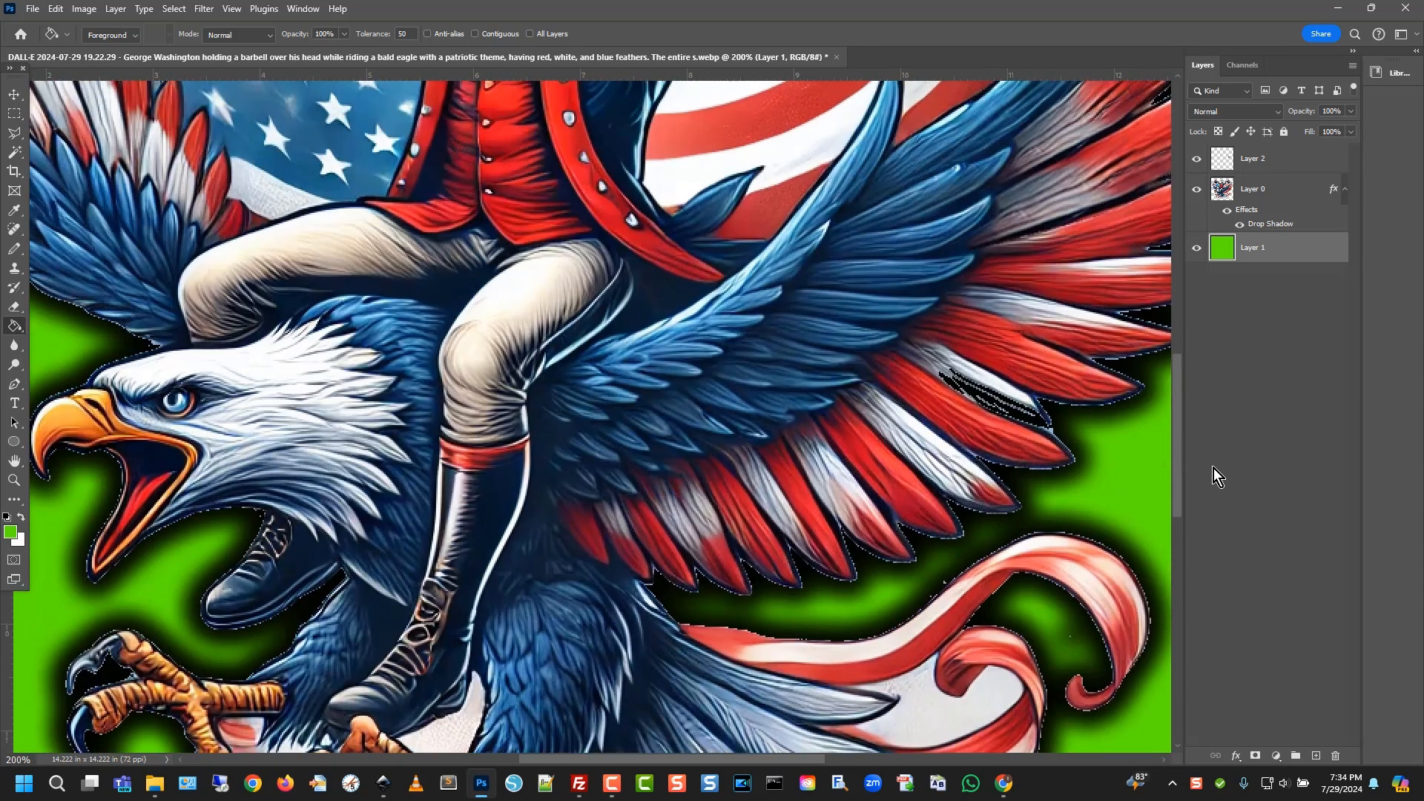
click(1234, 220)
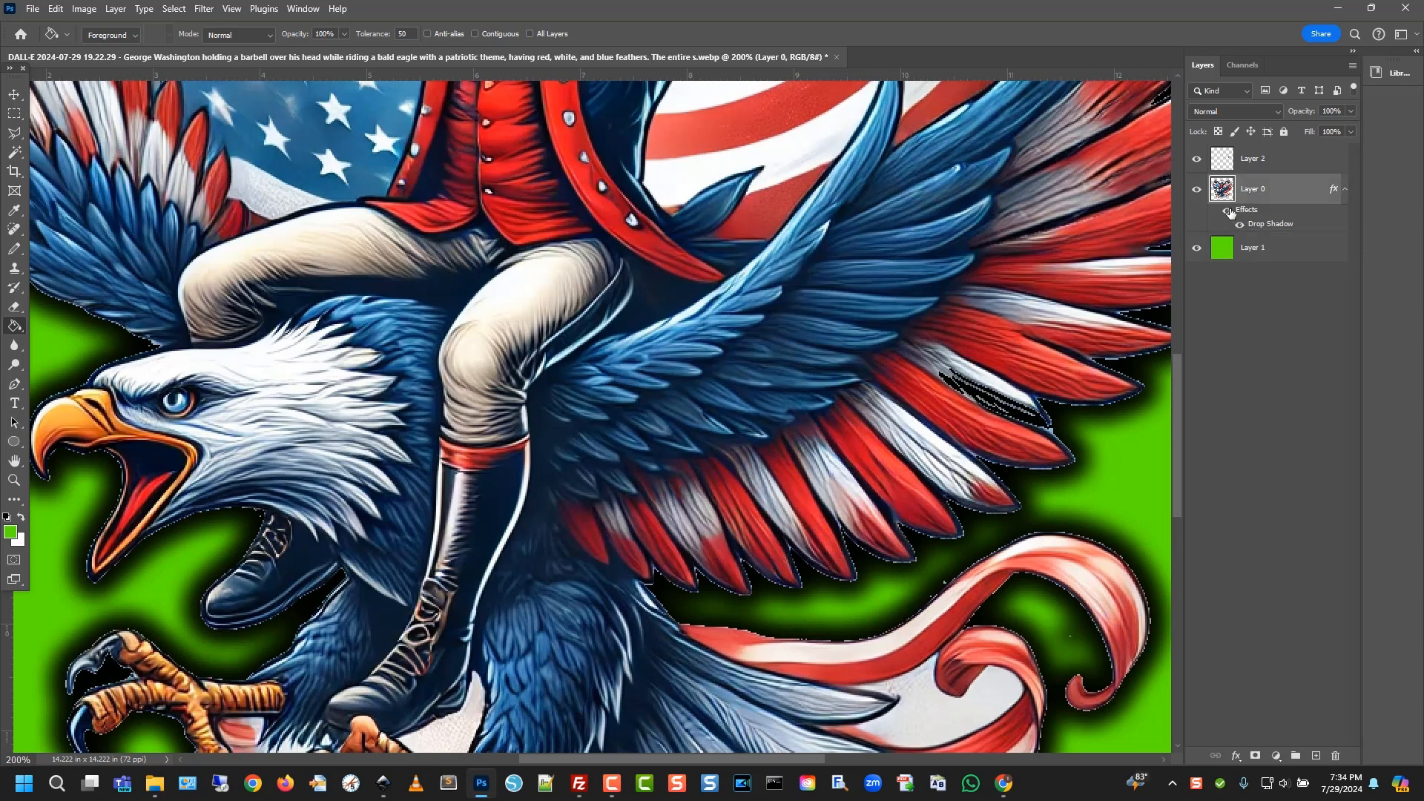
click(1228, 212)
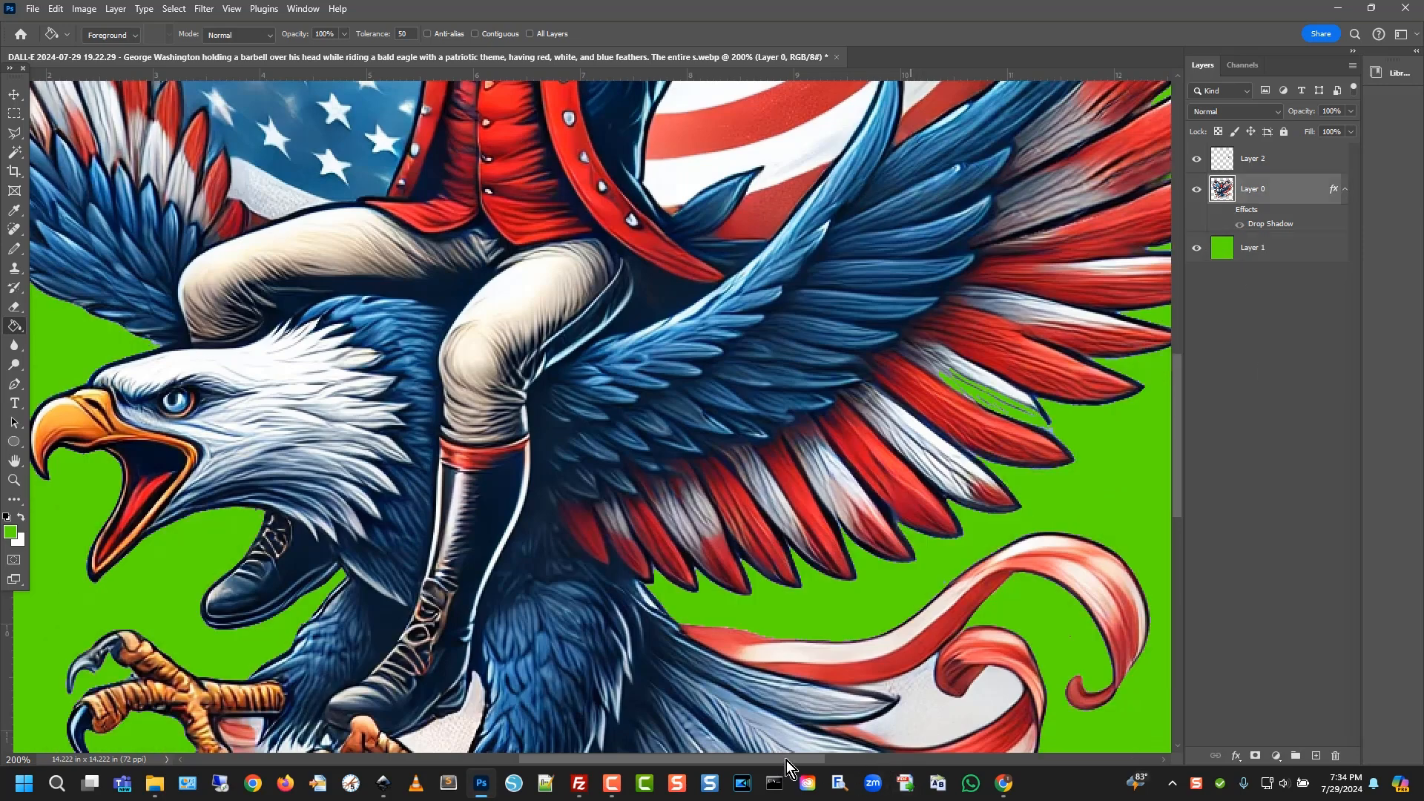
drag(784, 760, 883, 762)
scroll(545, 412, up, 6)
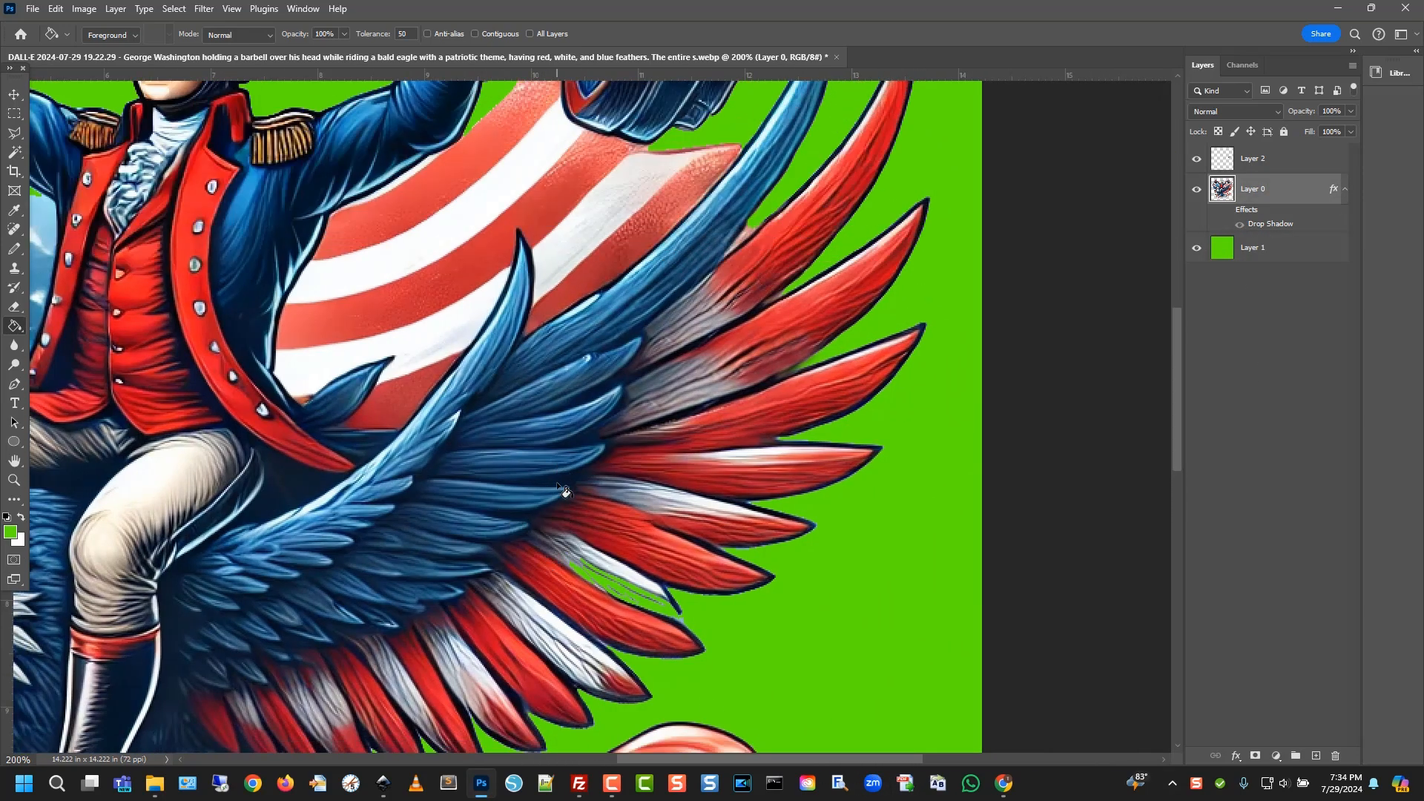
scroll(590, 571, down, 3)
scroll(591, 572, down, 2)
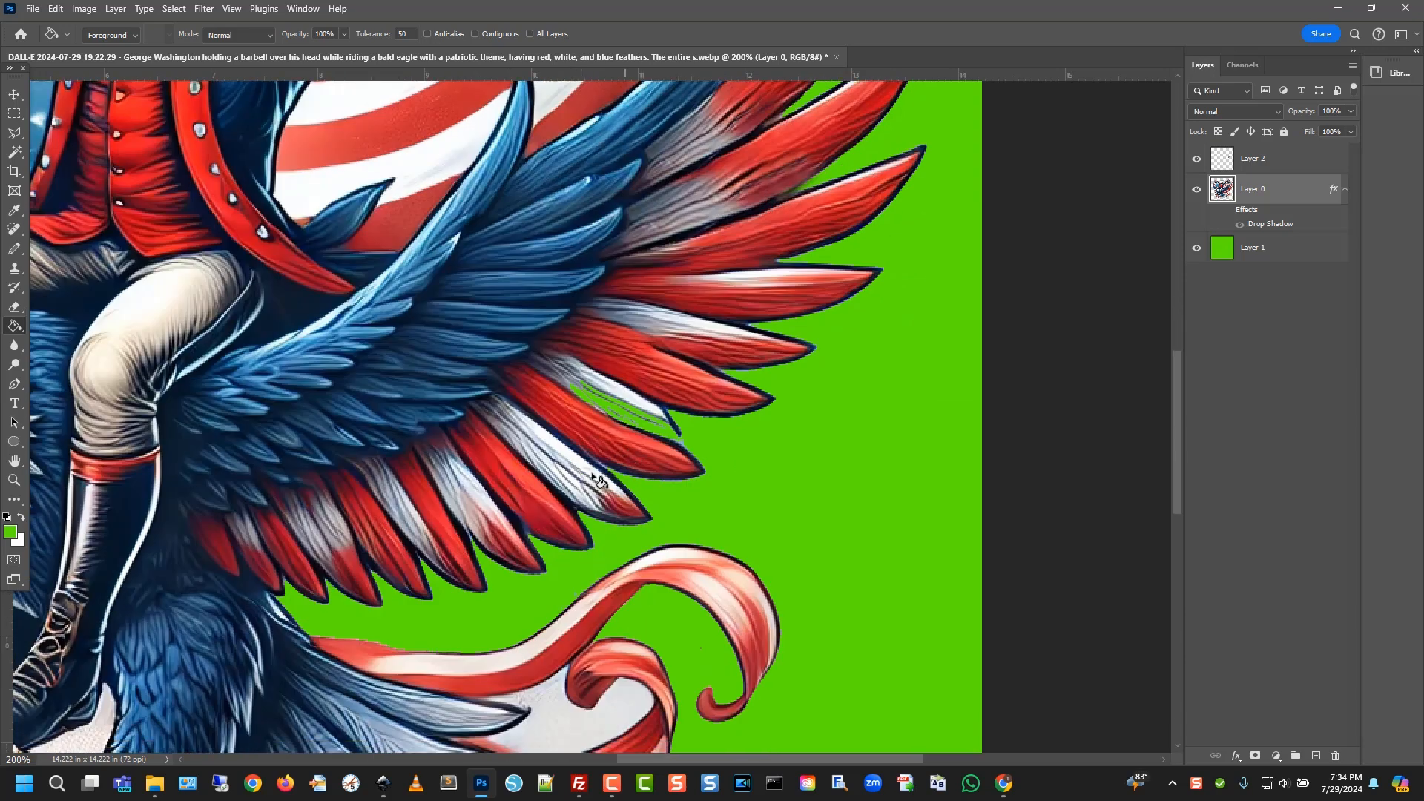
Trace a red feather with the Polygonal Lasso and copy it onto a new layer
click(15, 132)
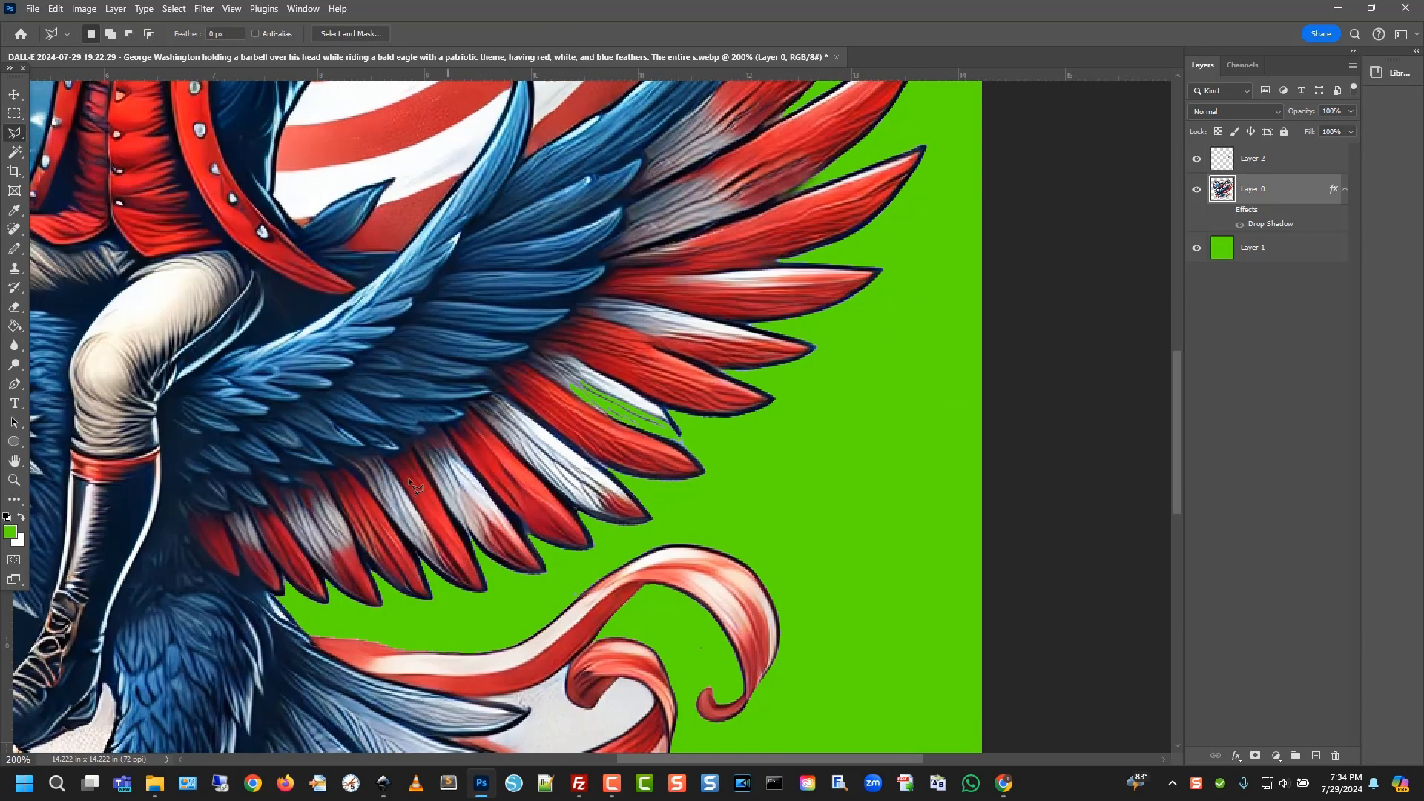
click(412, 439)
click(530, 534)
click(565, 583)
click(523, 587)
click(415, 466)
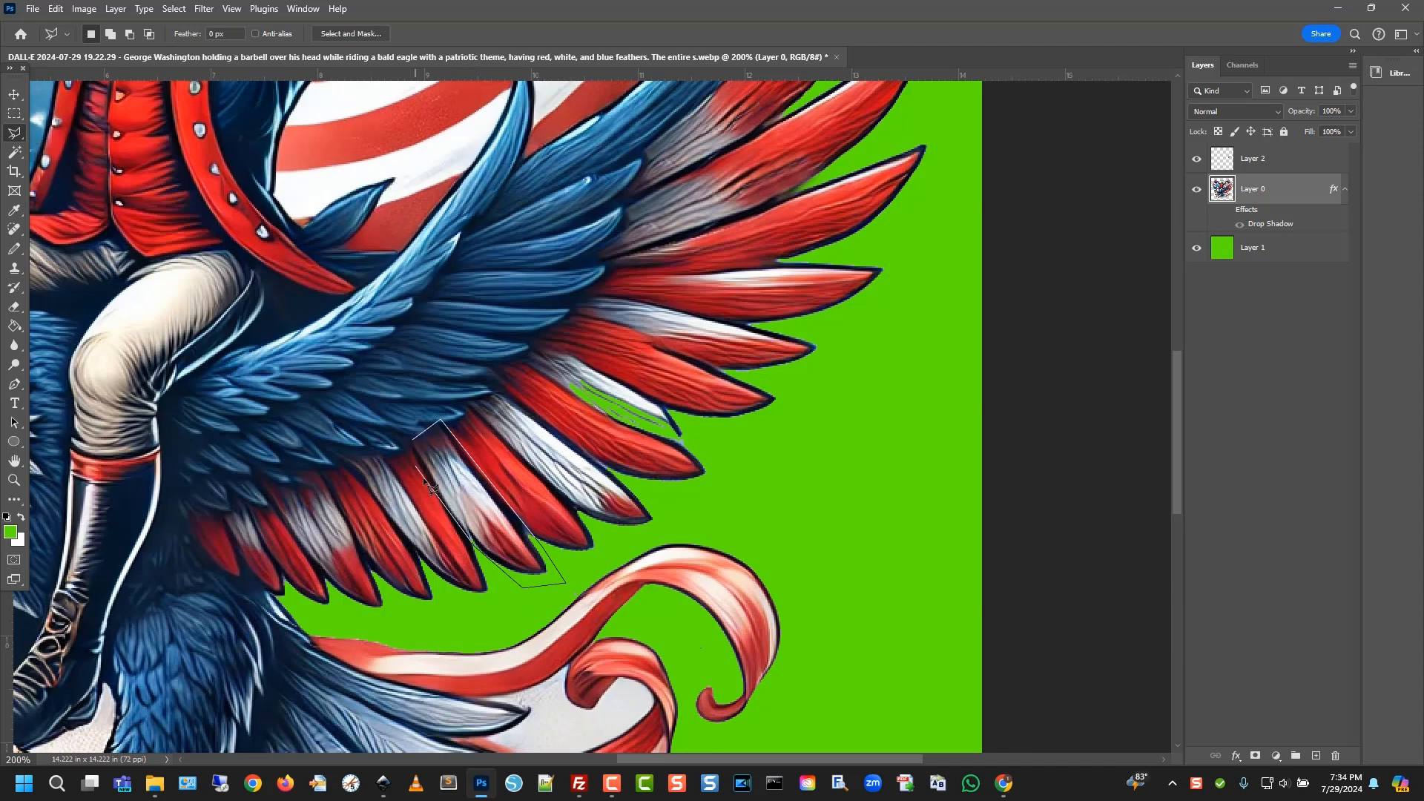
click(413, 444)
key(ctrl+j)
Move, scale and rotate the copied feather about −27° into the right wing's gap
click(13, 89)
mouse_move(589, 418)
mouse_down()
mouse_move(644, 488)
mouse_move(600, 438)
mouse_up()
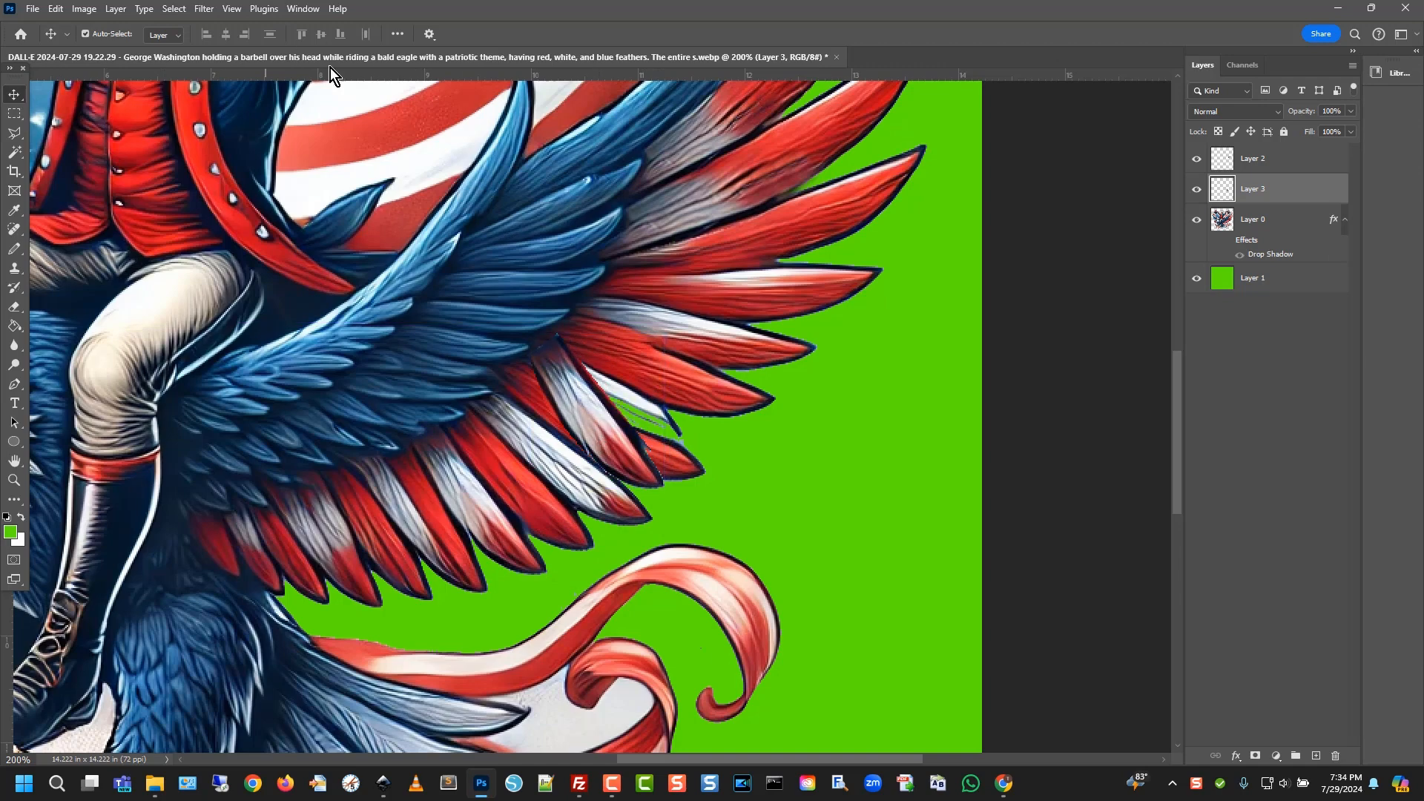
click(64, 12)
mouse_move(149, 362)
click(253, 385)
drag(641, 415, 660, 409)
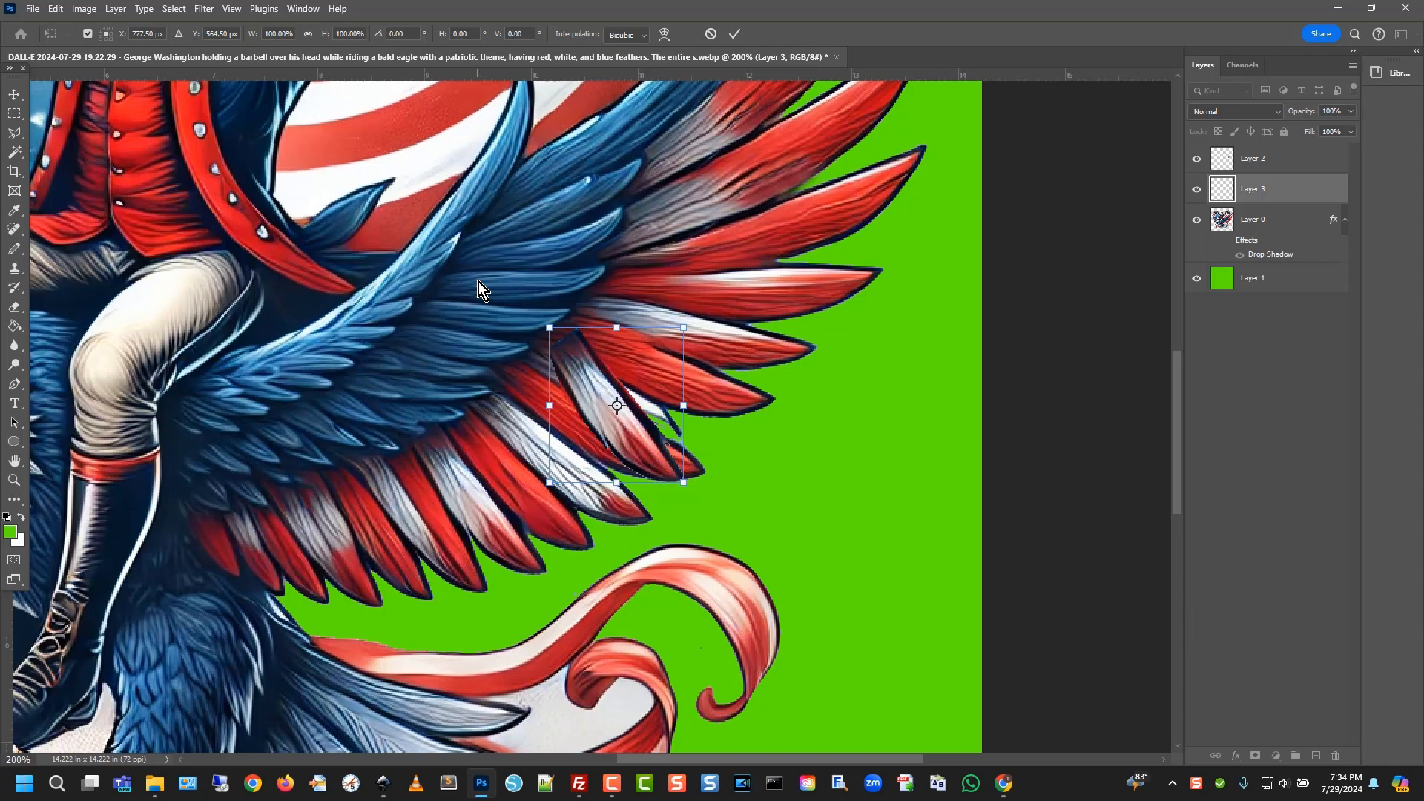
click(56, 9)
mouse_move(185, 363)
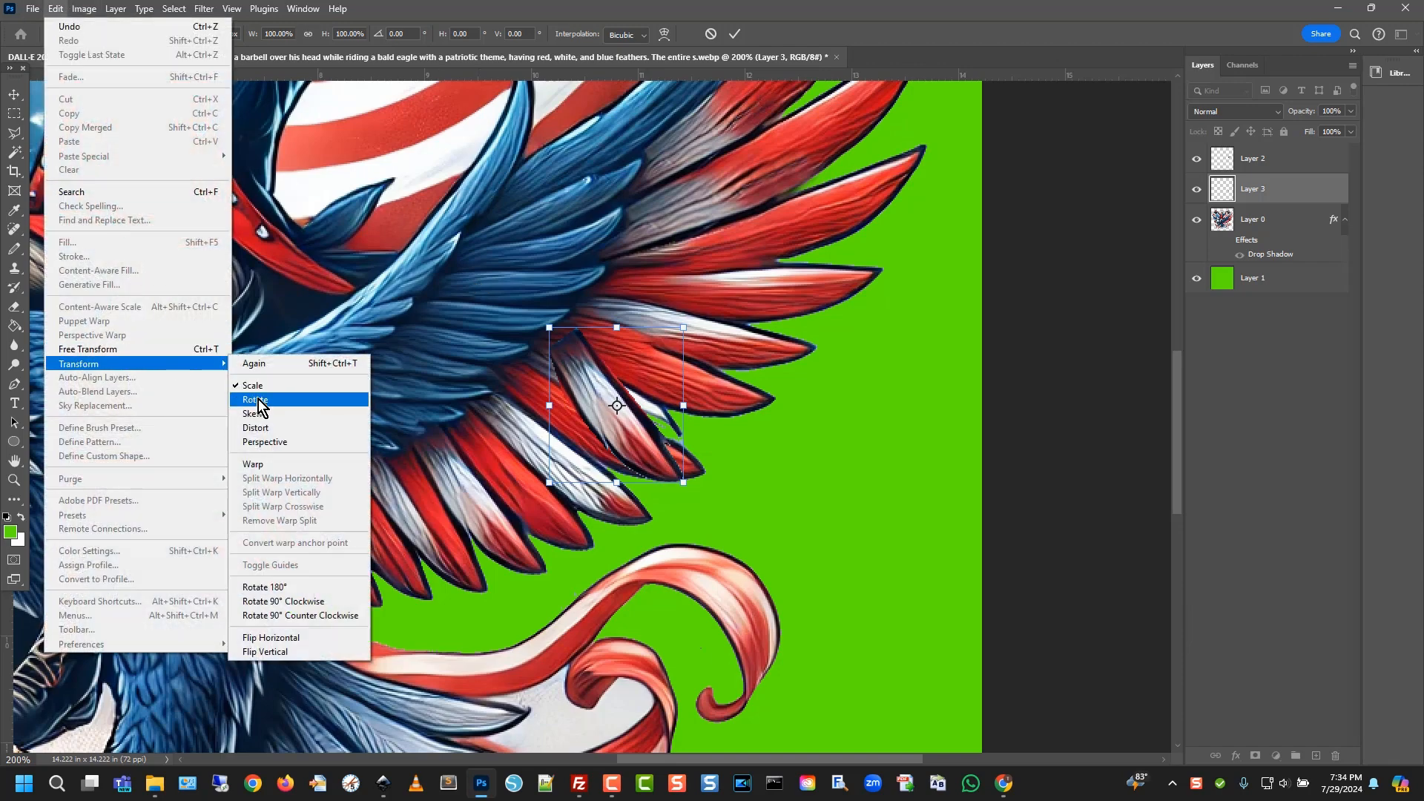
click(254, 400)
drag(689, 478, 652, 437)
drag(650, 298, 660, 271)
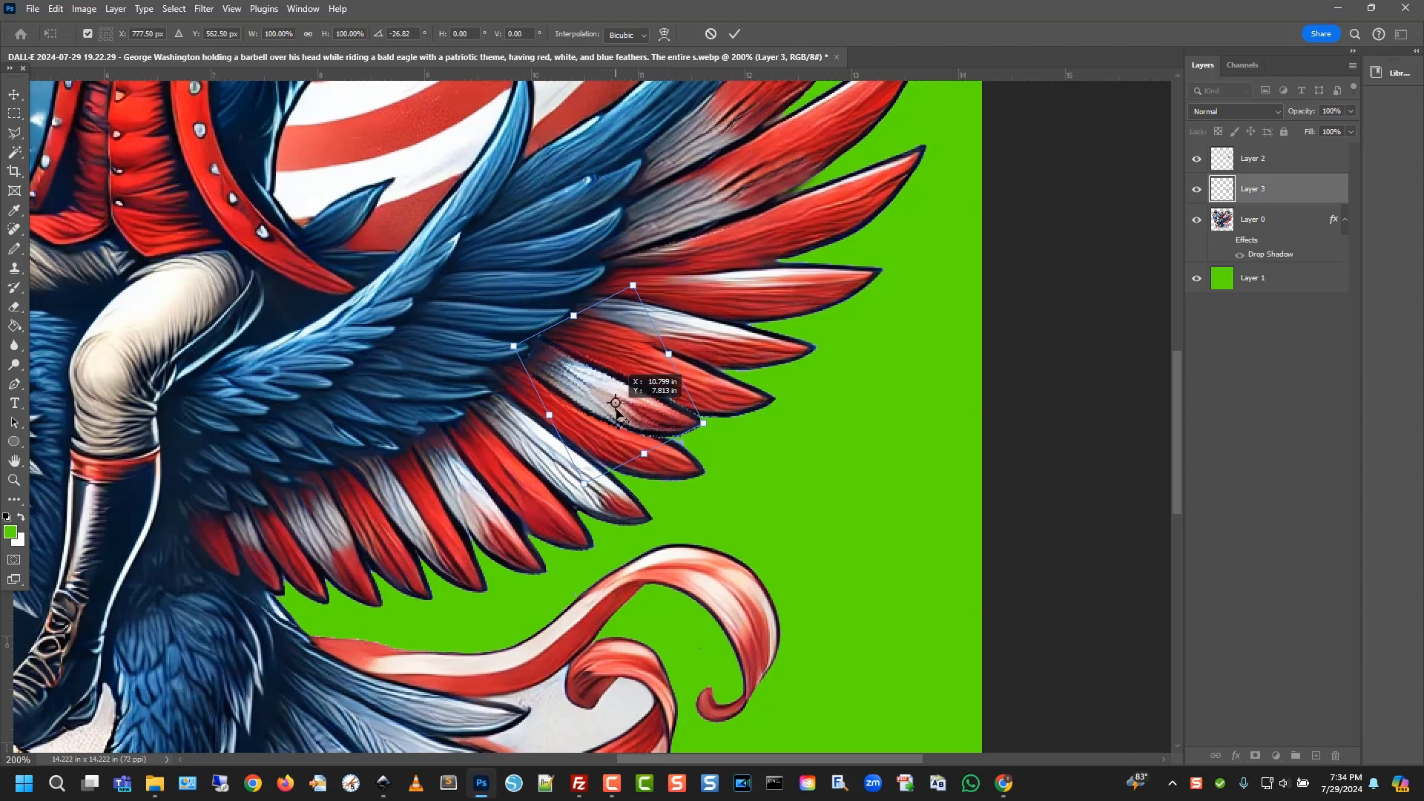
key(Return)
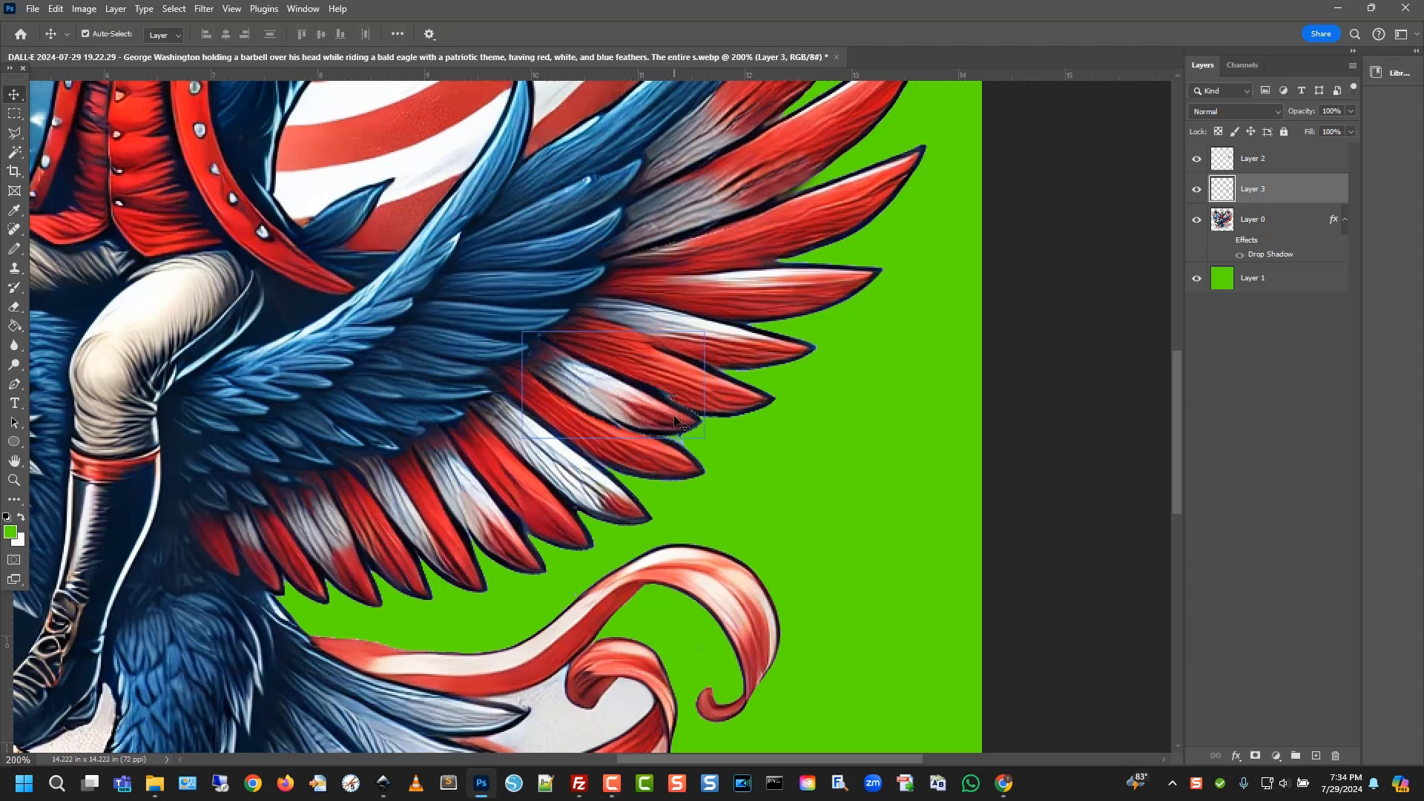
drag(627, 421, 628, 424)
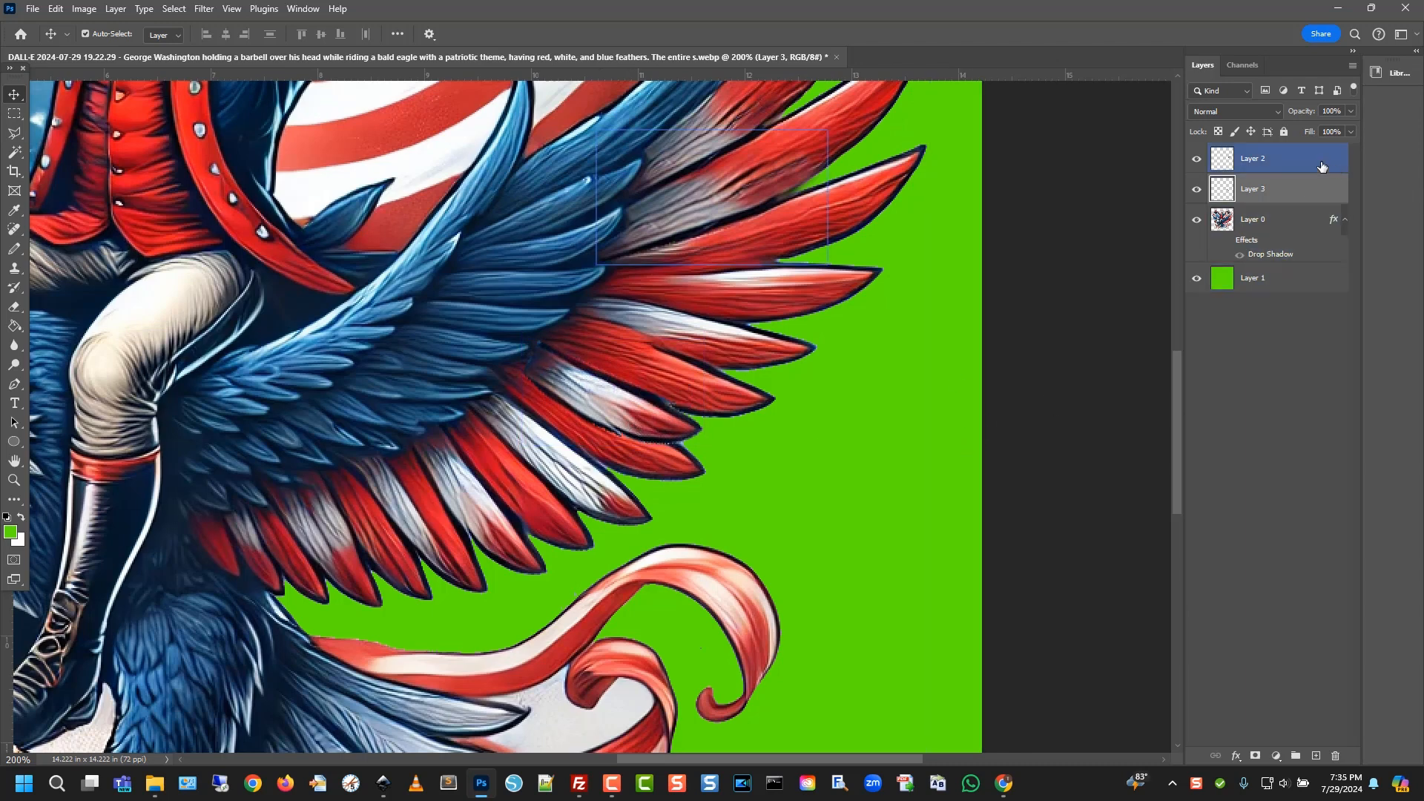
click(14, 307)
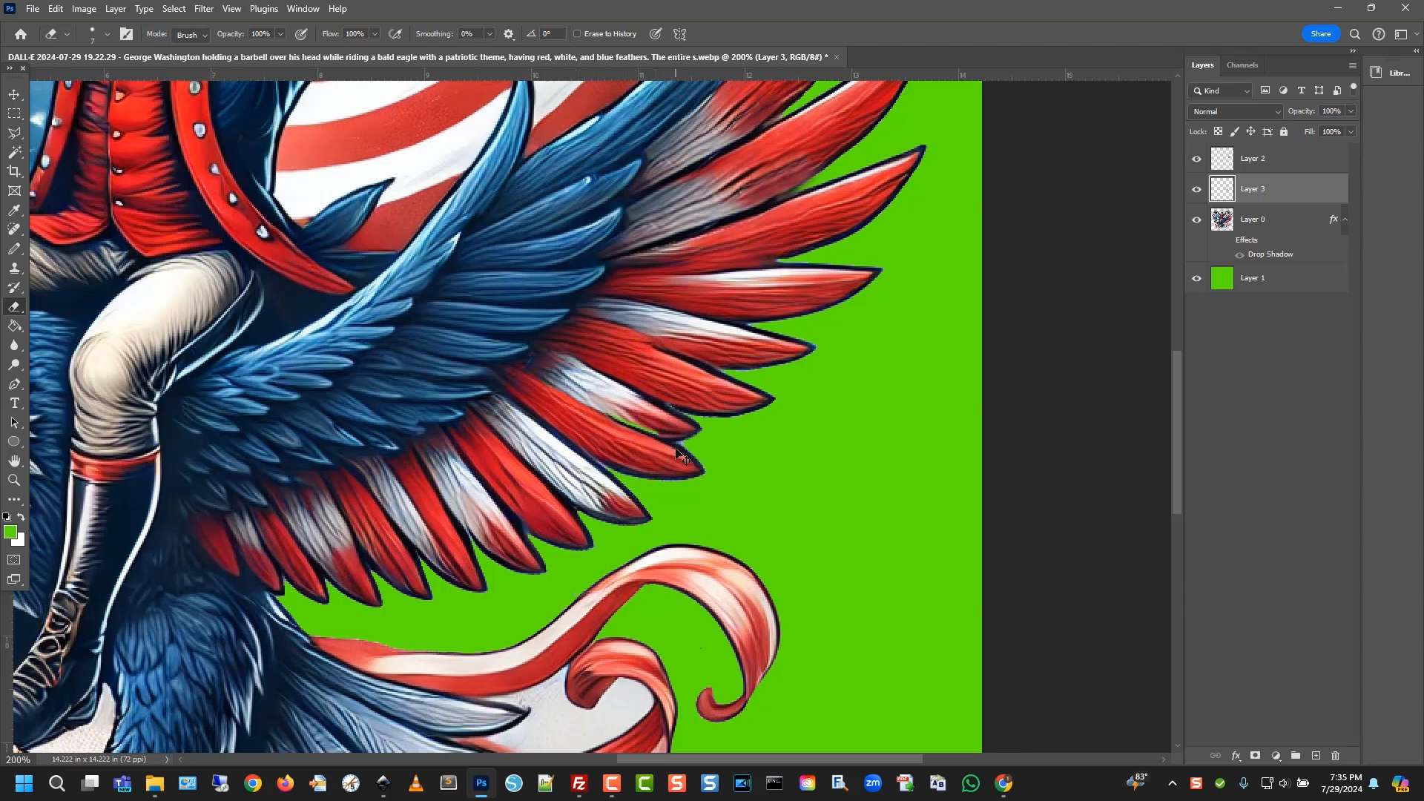
key(ctrl+z)
scroll(714, 485, up, 1)
scroll(815, 502, up, 1)
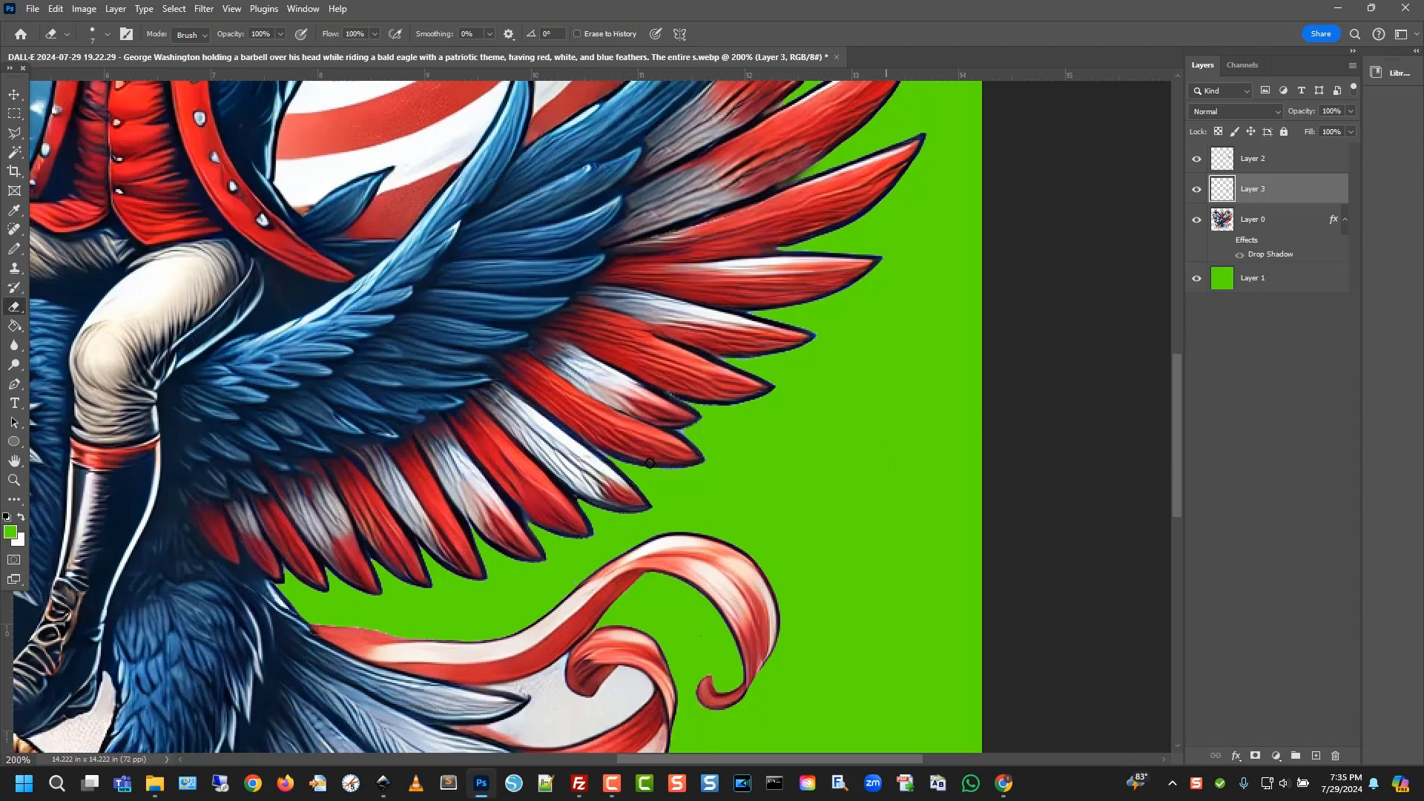
scroll(629, 503, up, 2)
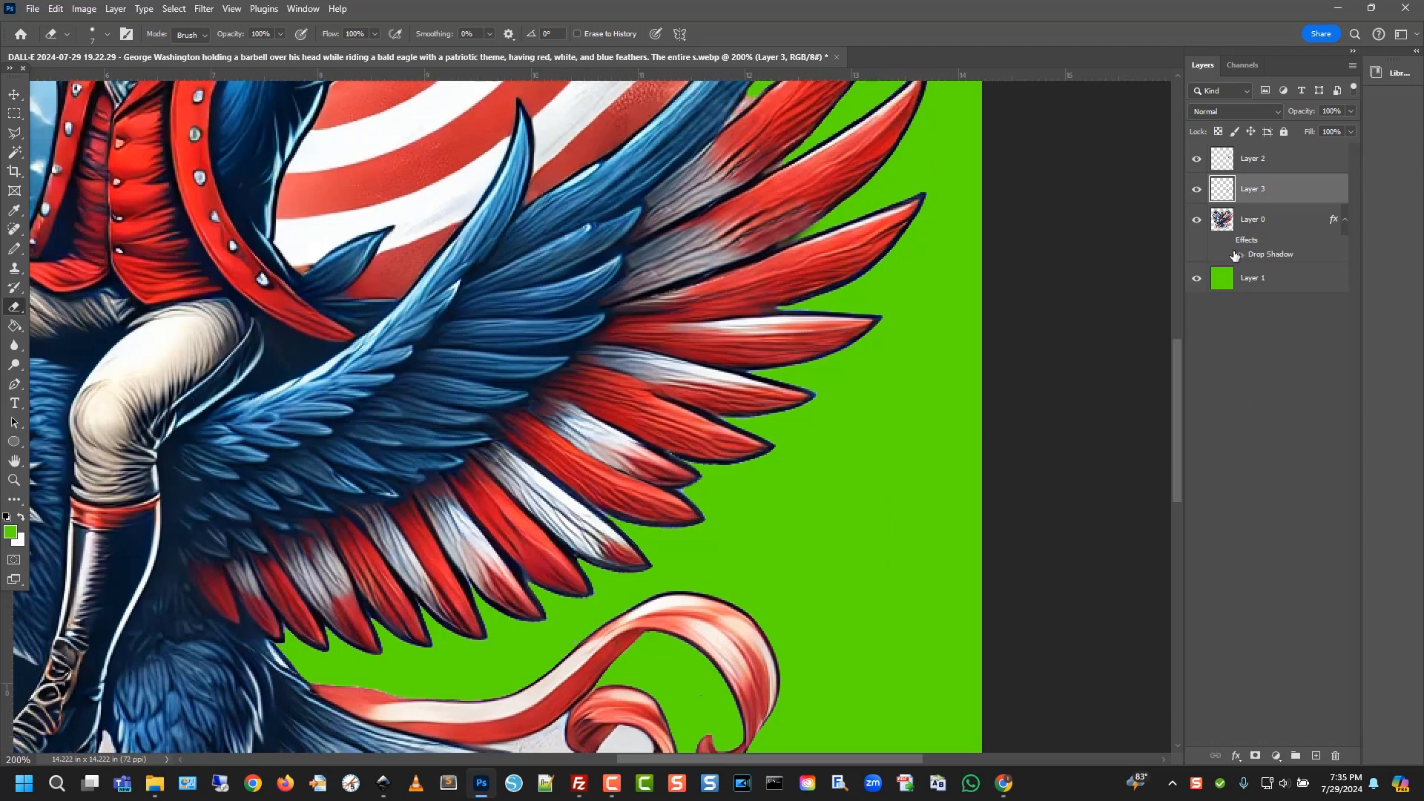
click(1237, 247)
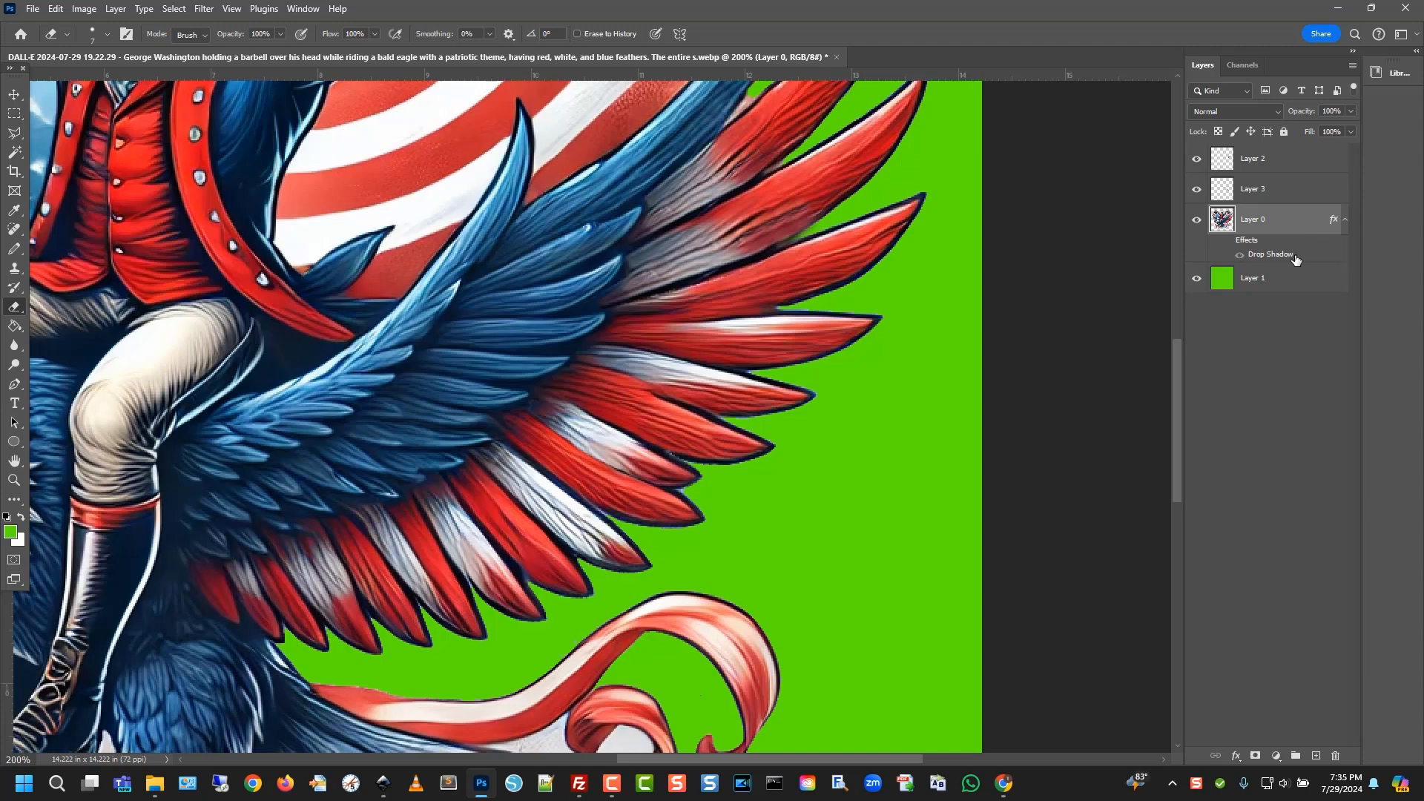
Zoom in on the wing edge, re-enable Layer 0's drop shadow and cut its size from 24 px to 7 px
scroll(338, 410, up, 10)
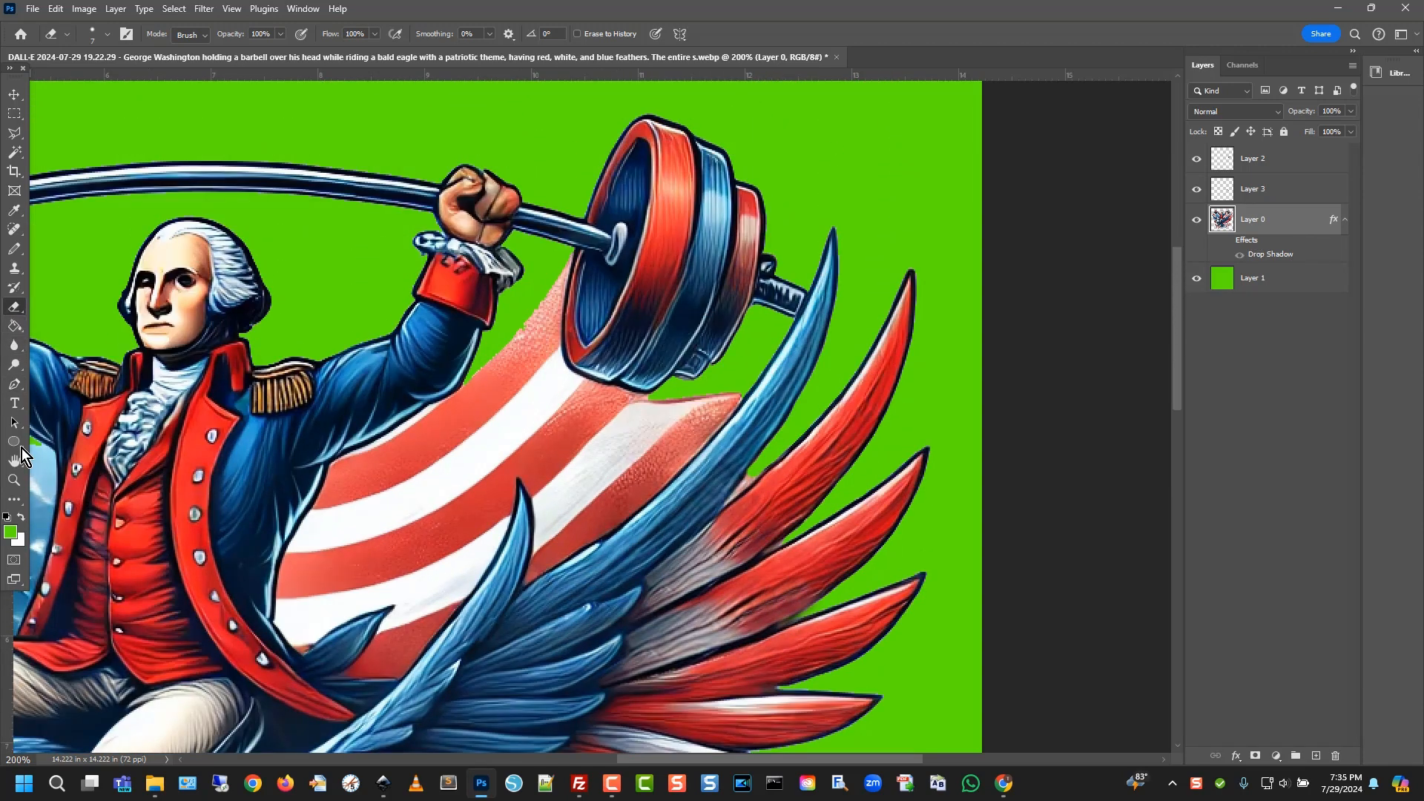
click(14, 480)
drag(182, 401, 731, 389)
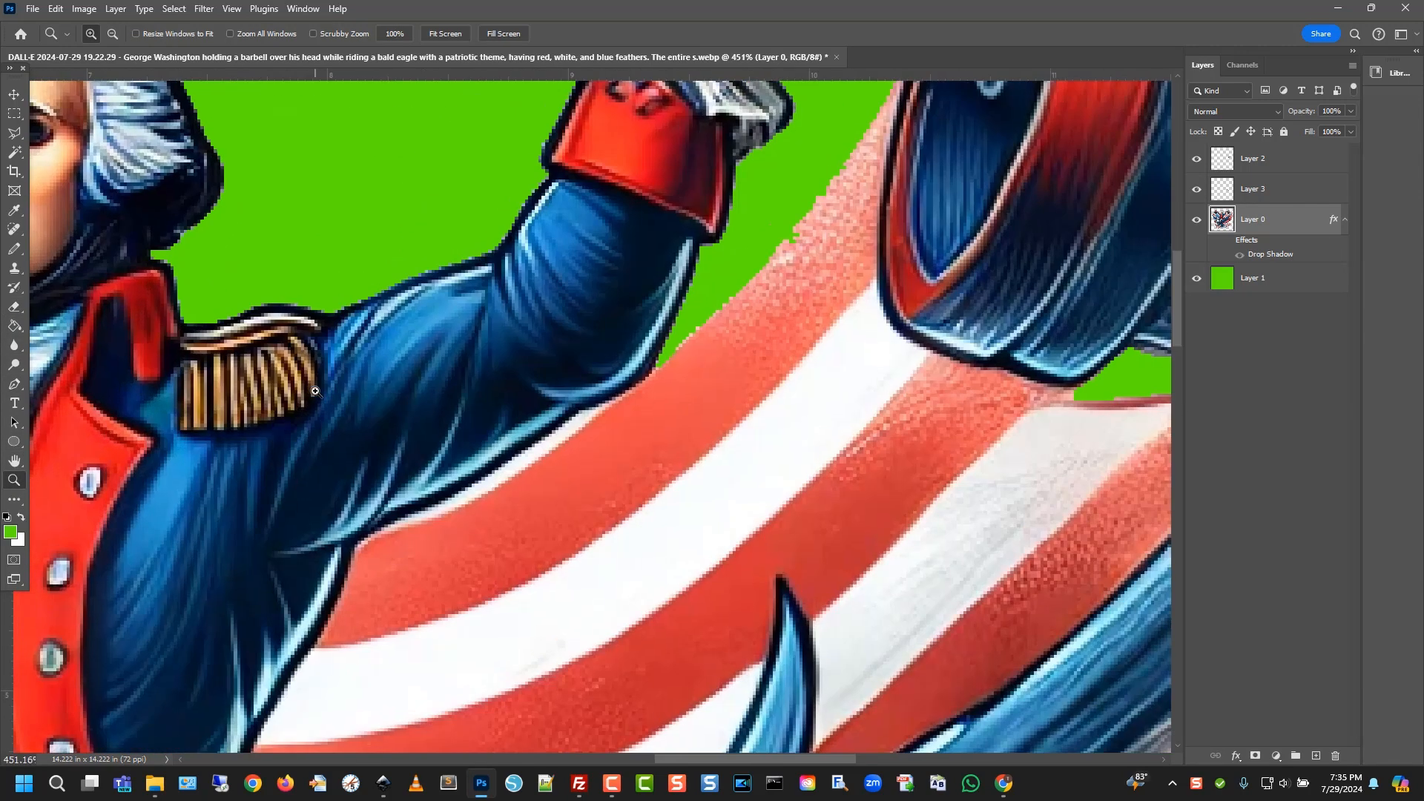
click(14, 460)
drag(174, 411, 1256, 665)
drag(1014, 462, 748, 204)
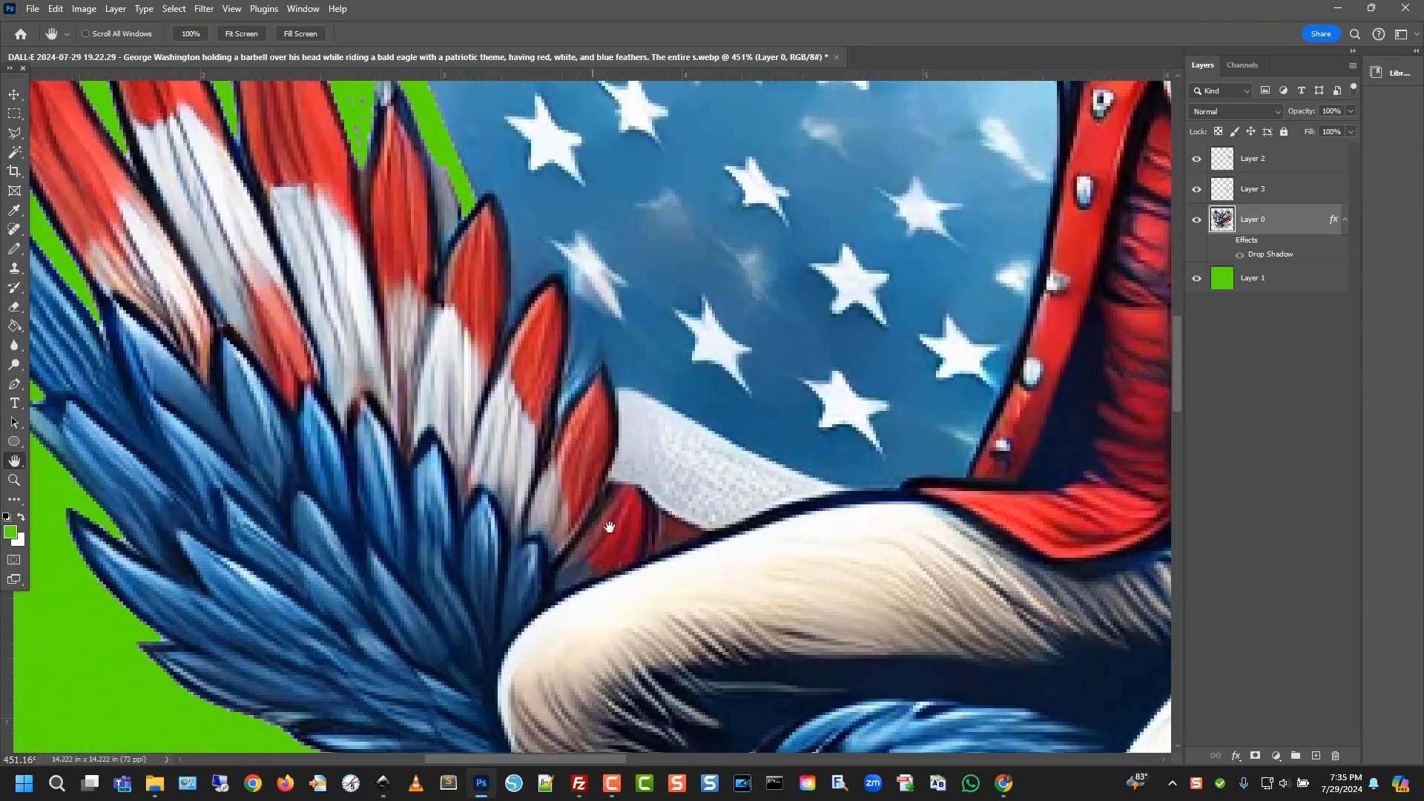
drag(593, 527, 705, 725)
drag(431, 201, 372, 272)
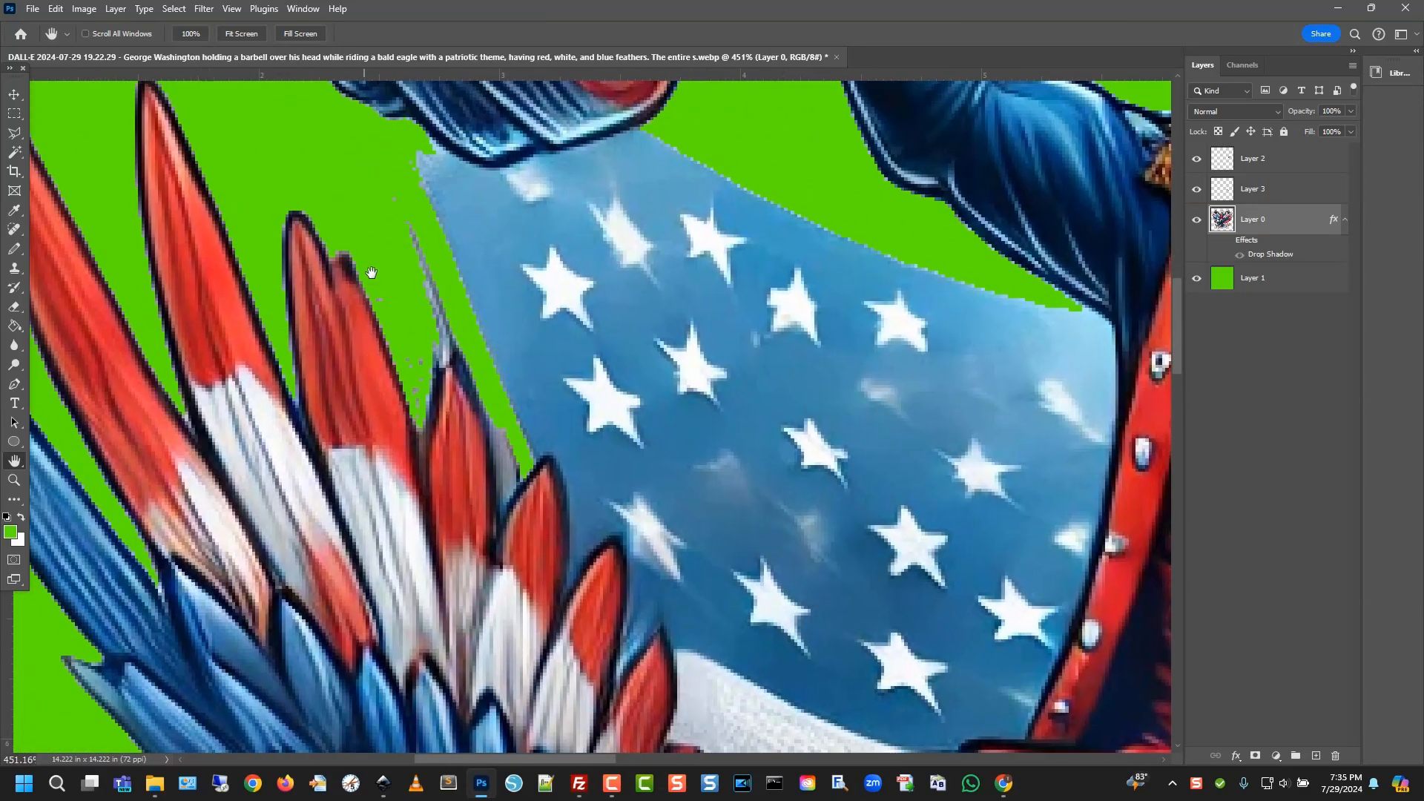
click(1226, 244)
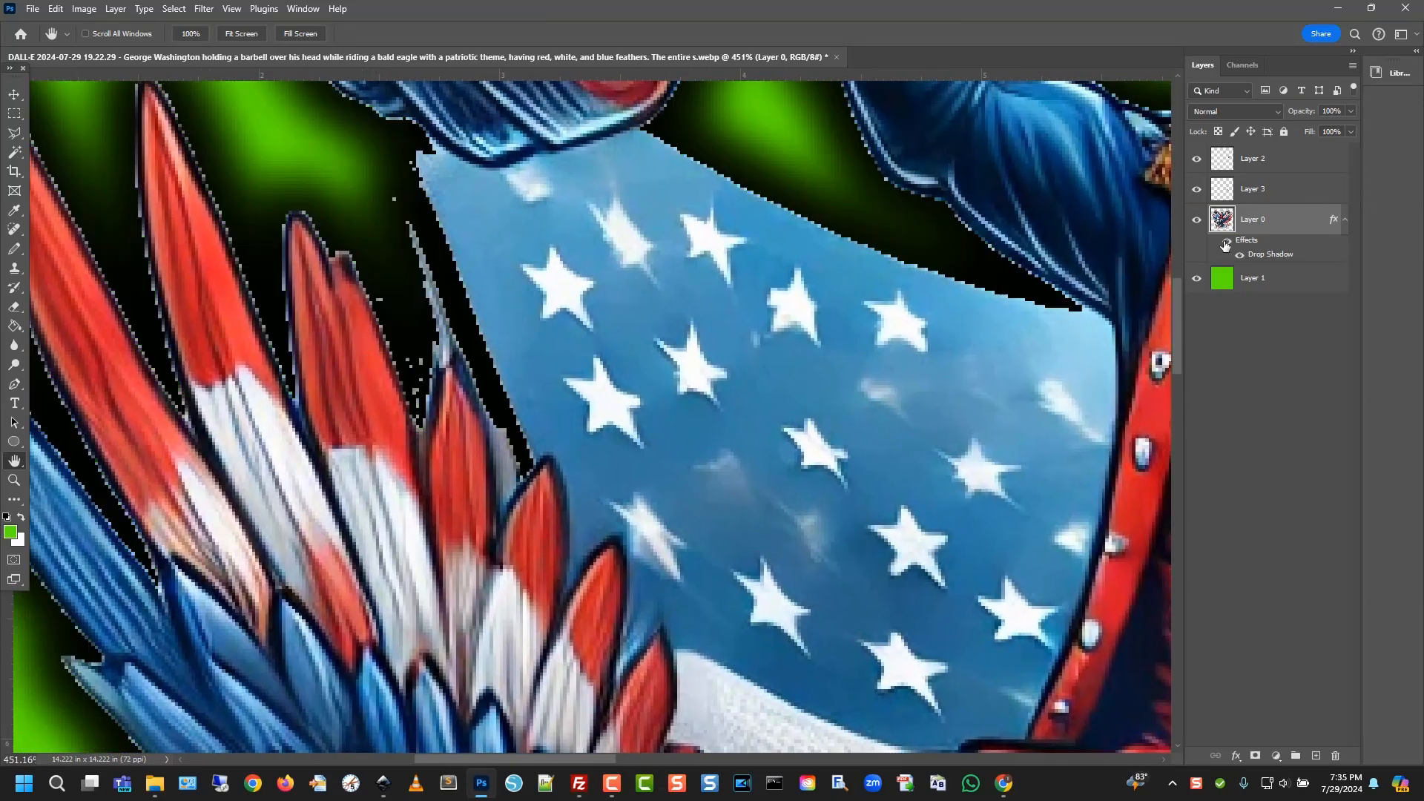
double_click(1281, 254)
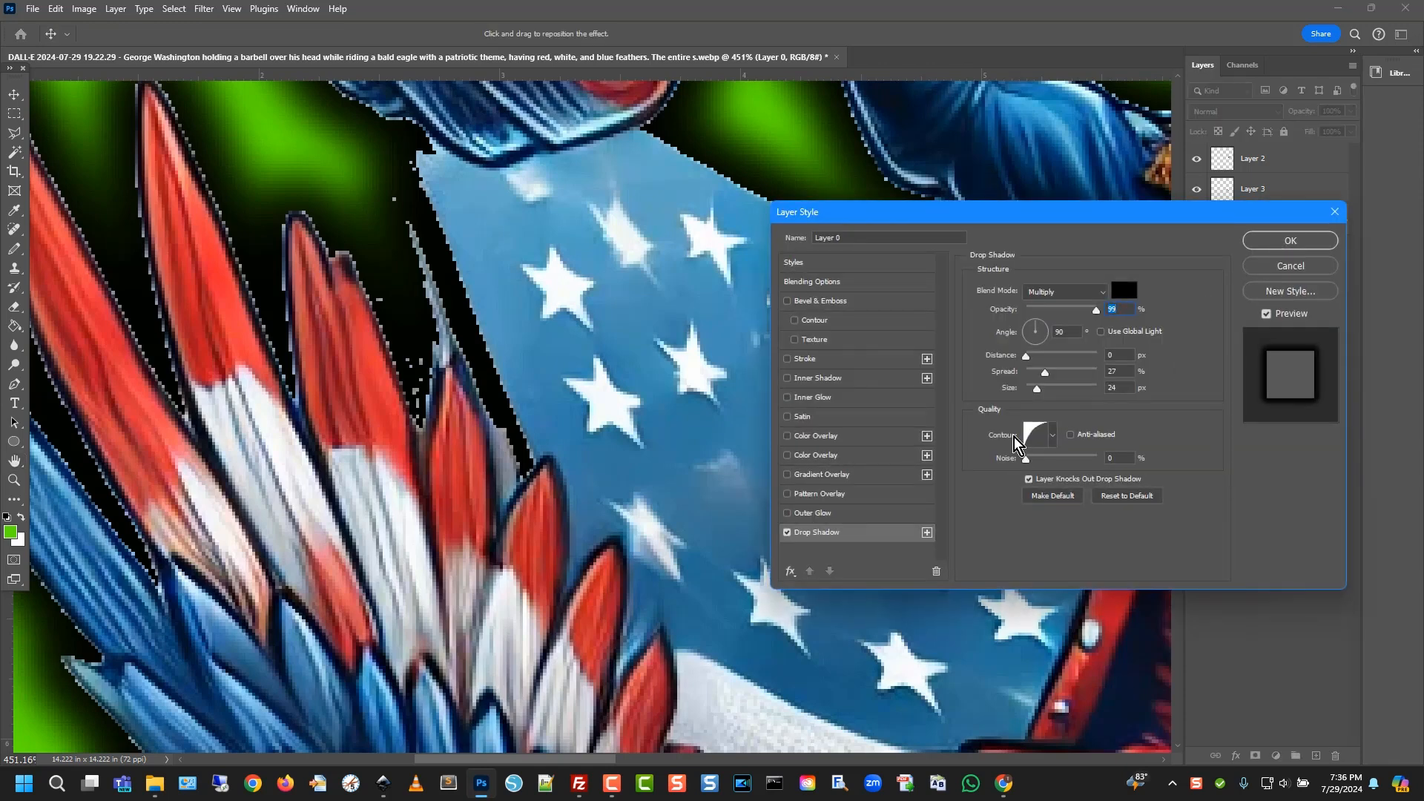
drag(1037, 388, 1033, 395)
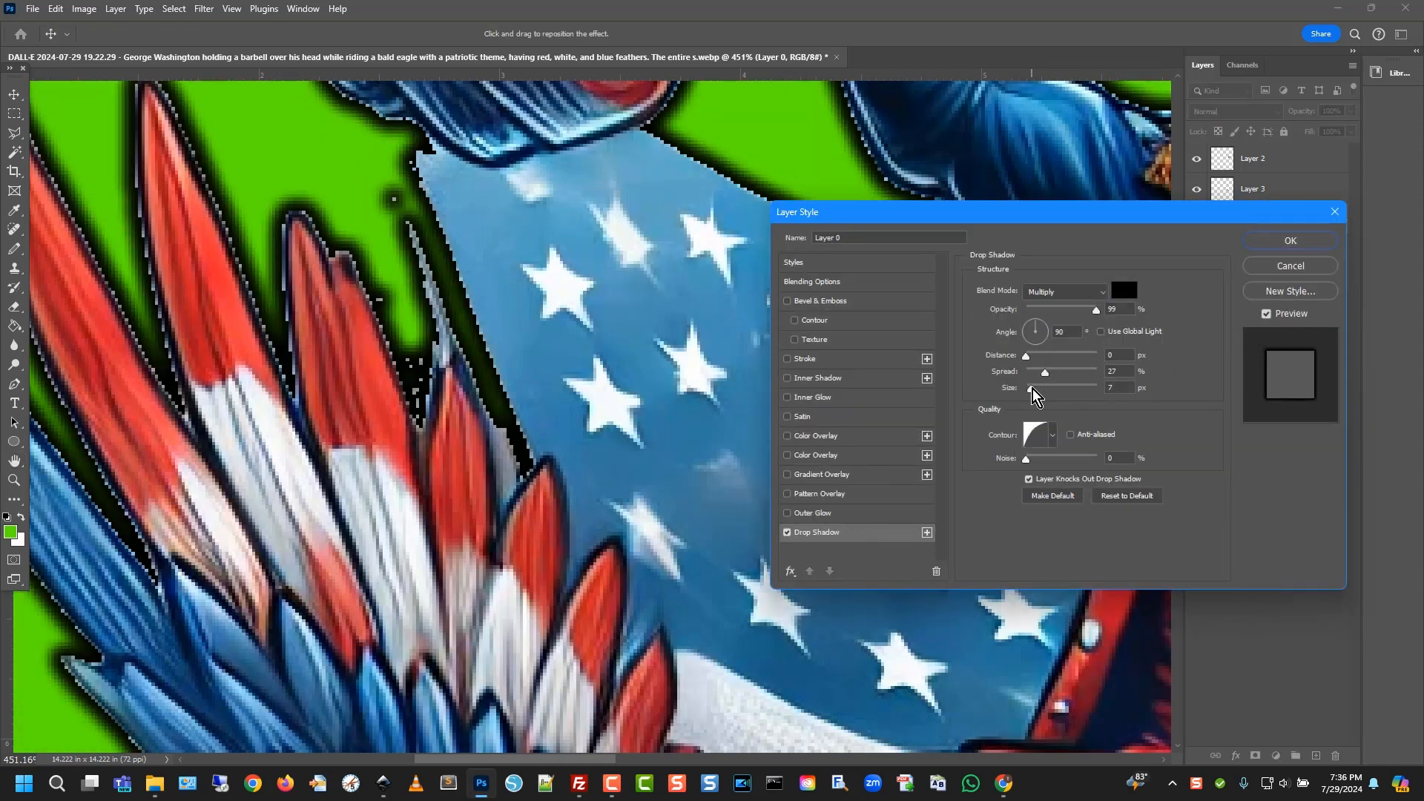
click(1290, 240)
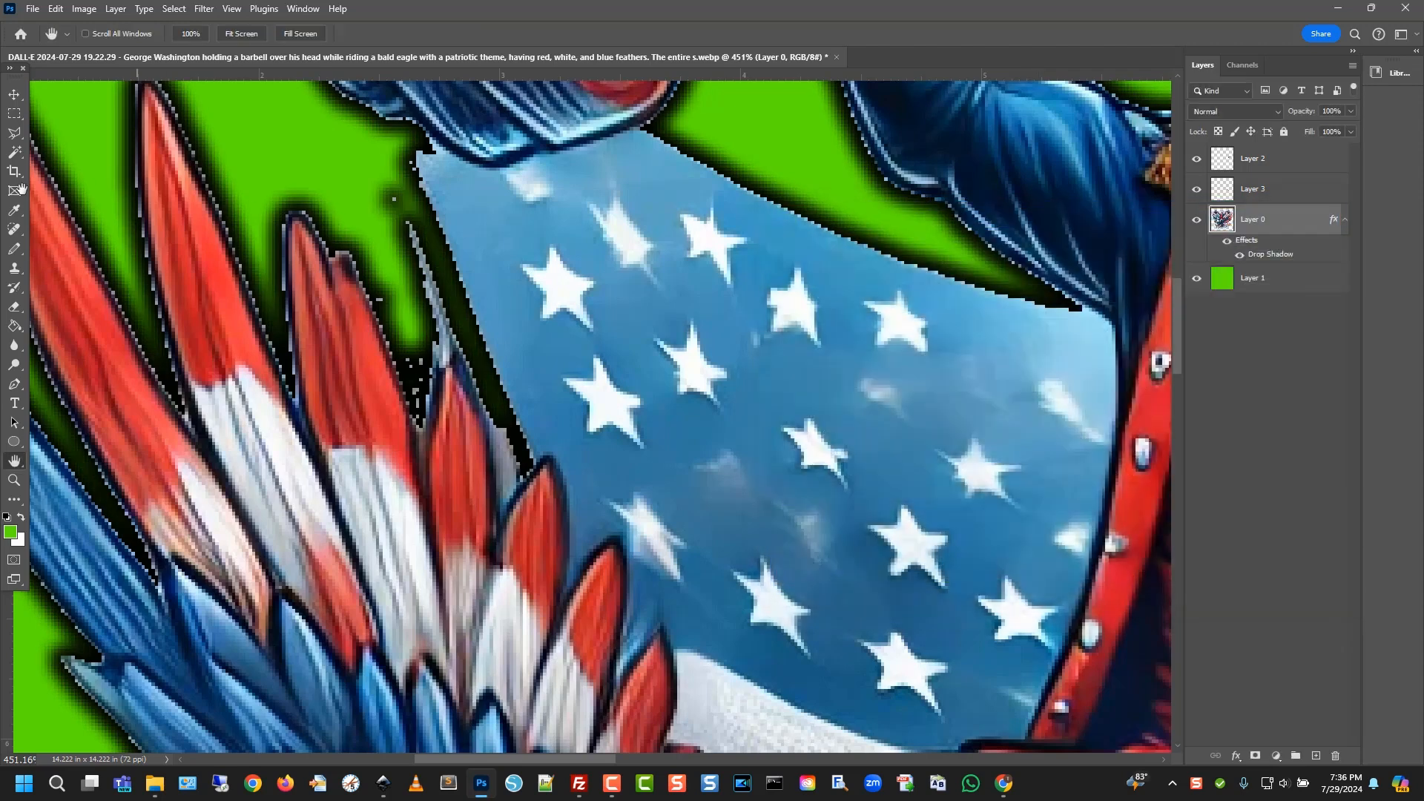
Erase the stray dark shadow pixels beside the feathers, then zoom out to fit the image
click(14, 307)
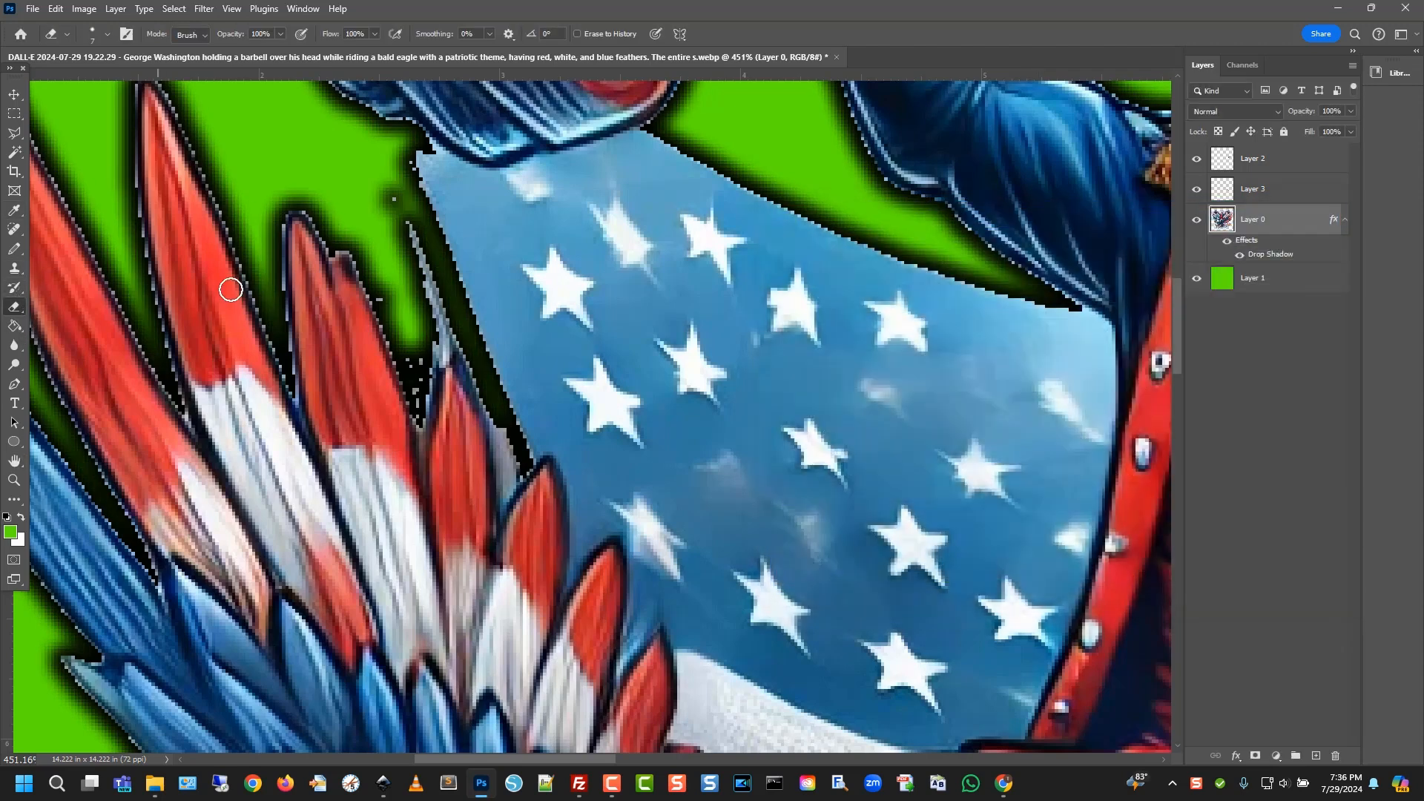
mouse_move(375, 198)
mouse_down()
mouse_move(393, 197)
mouse_move(394, 153)
mouse_move(381, 238)
mouse_move(416, 399)
mouse_up()
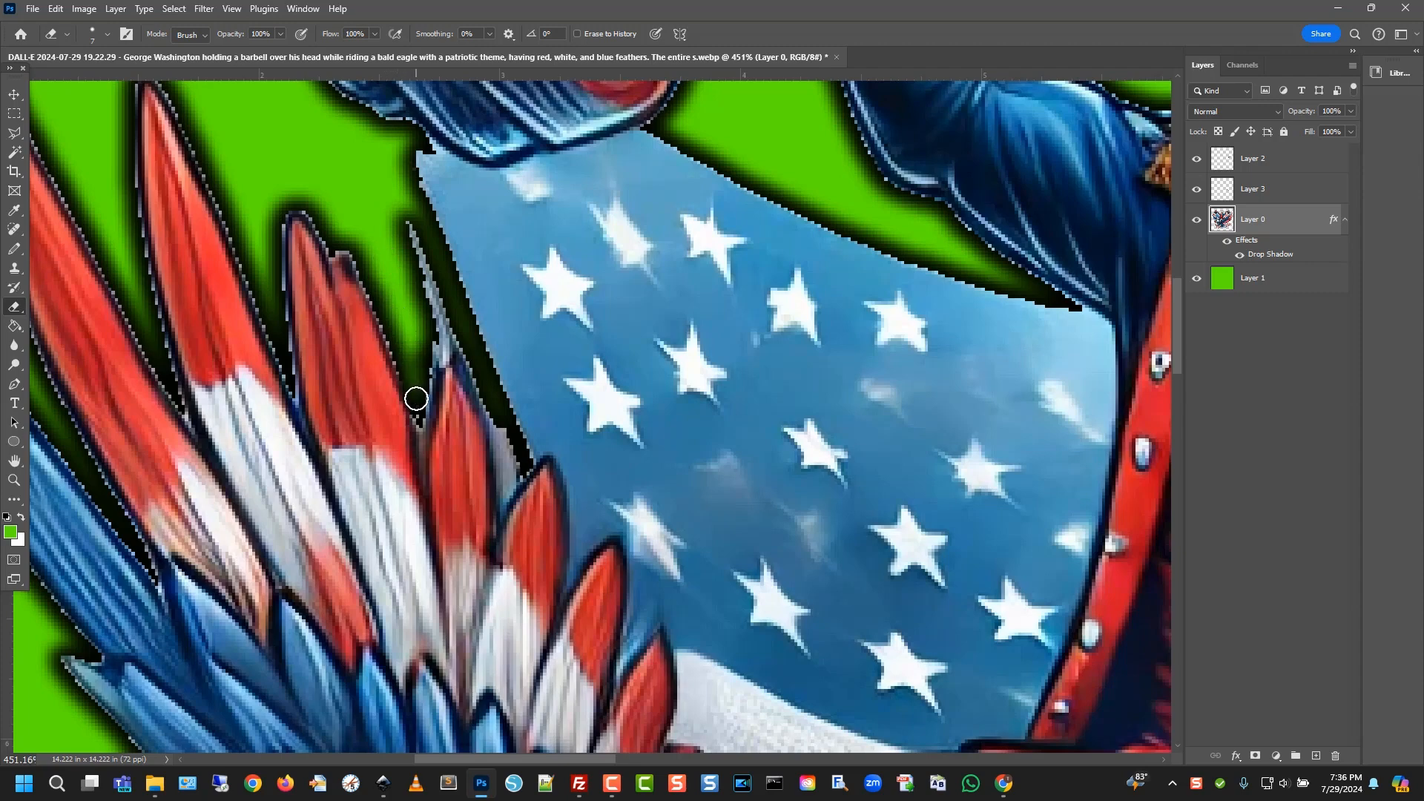
scroll(639, 490, up, 6)
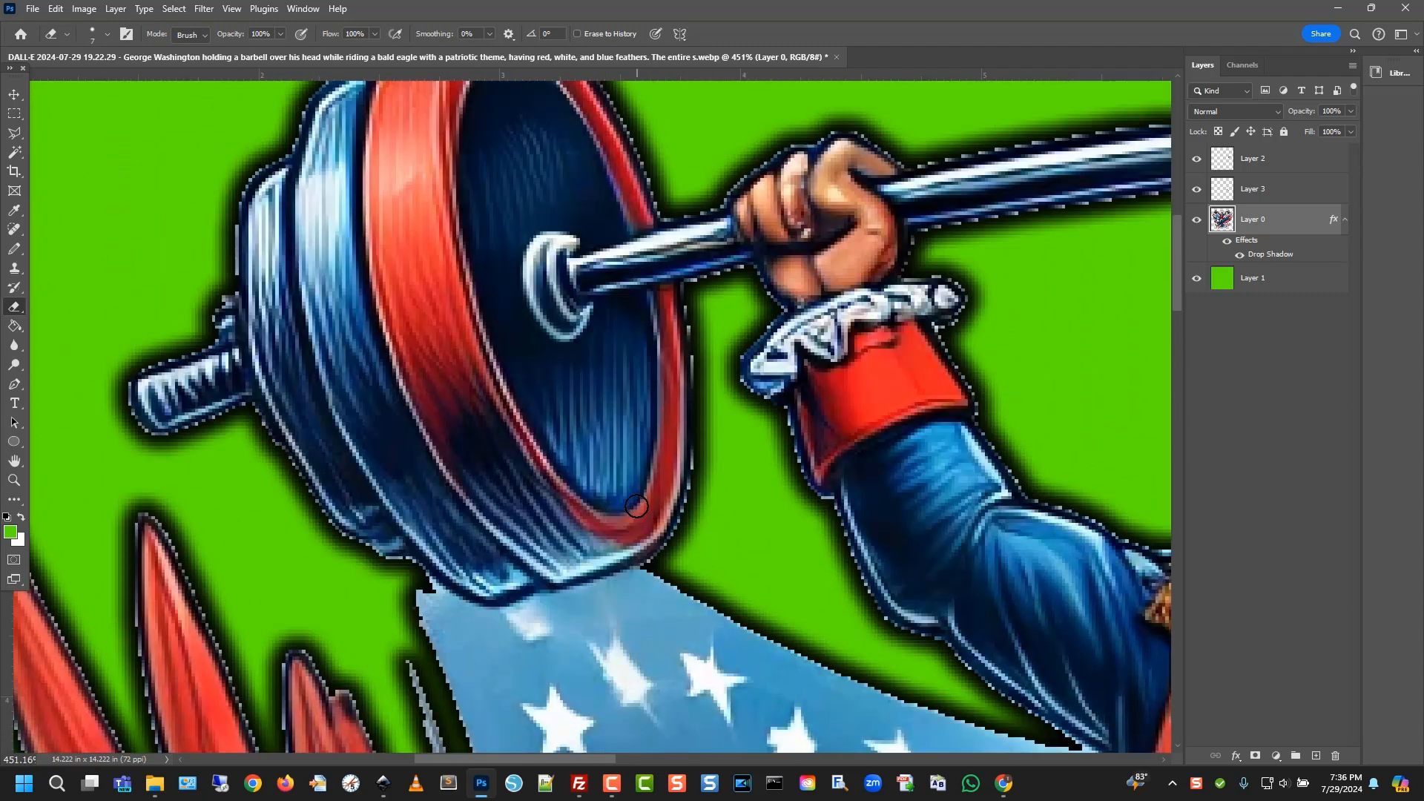
scroll(637, 507, up, 1)
key(ctrl+minus)
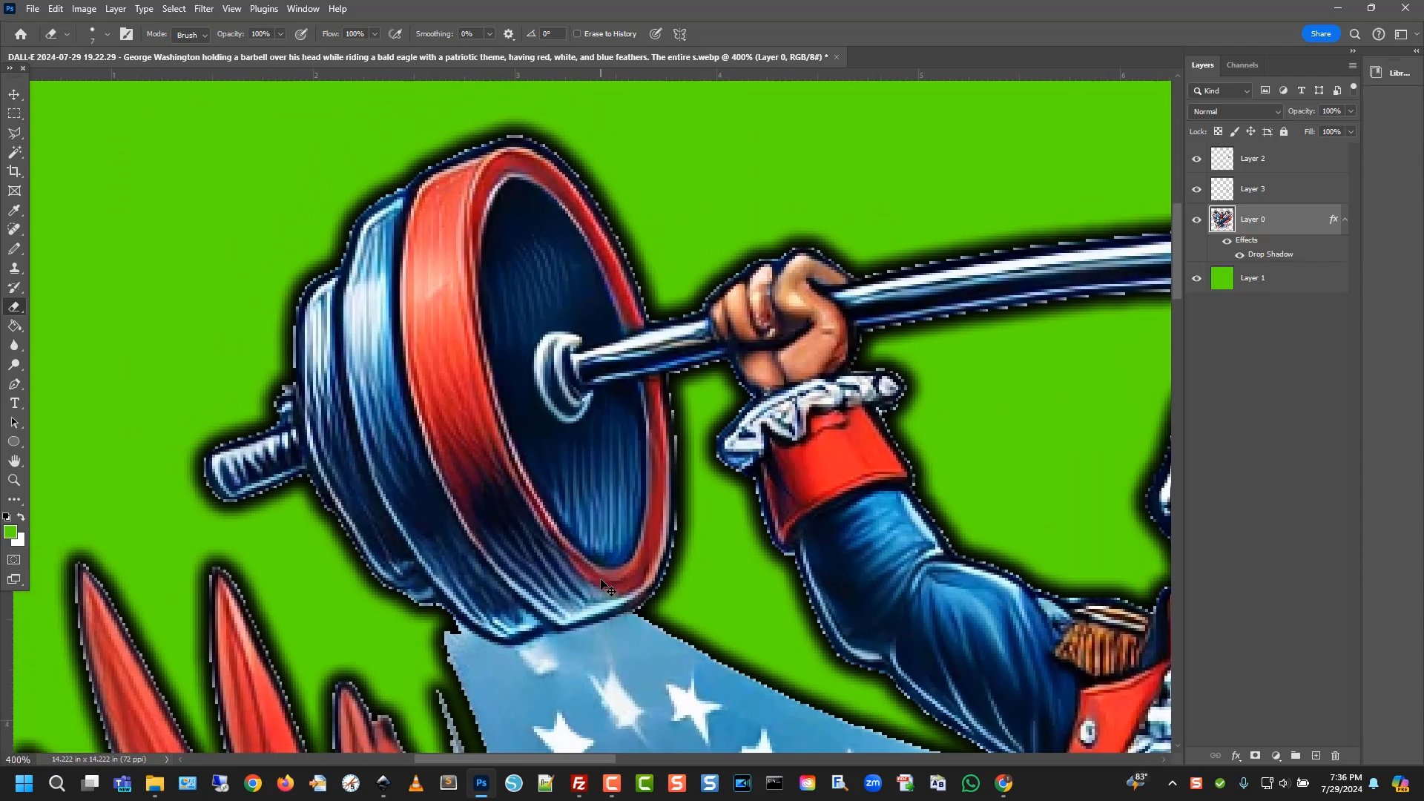
key(ctrl+minus)
key(ctrl+minus)
key(ctrl+minus)
scroll(1068, 559, down, 5)
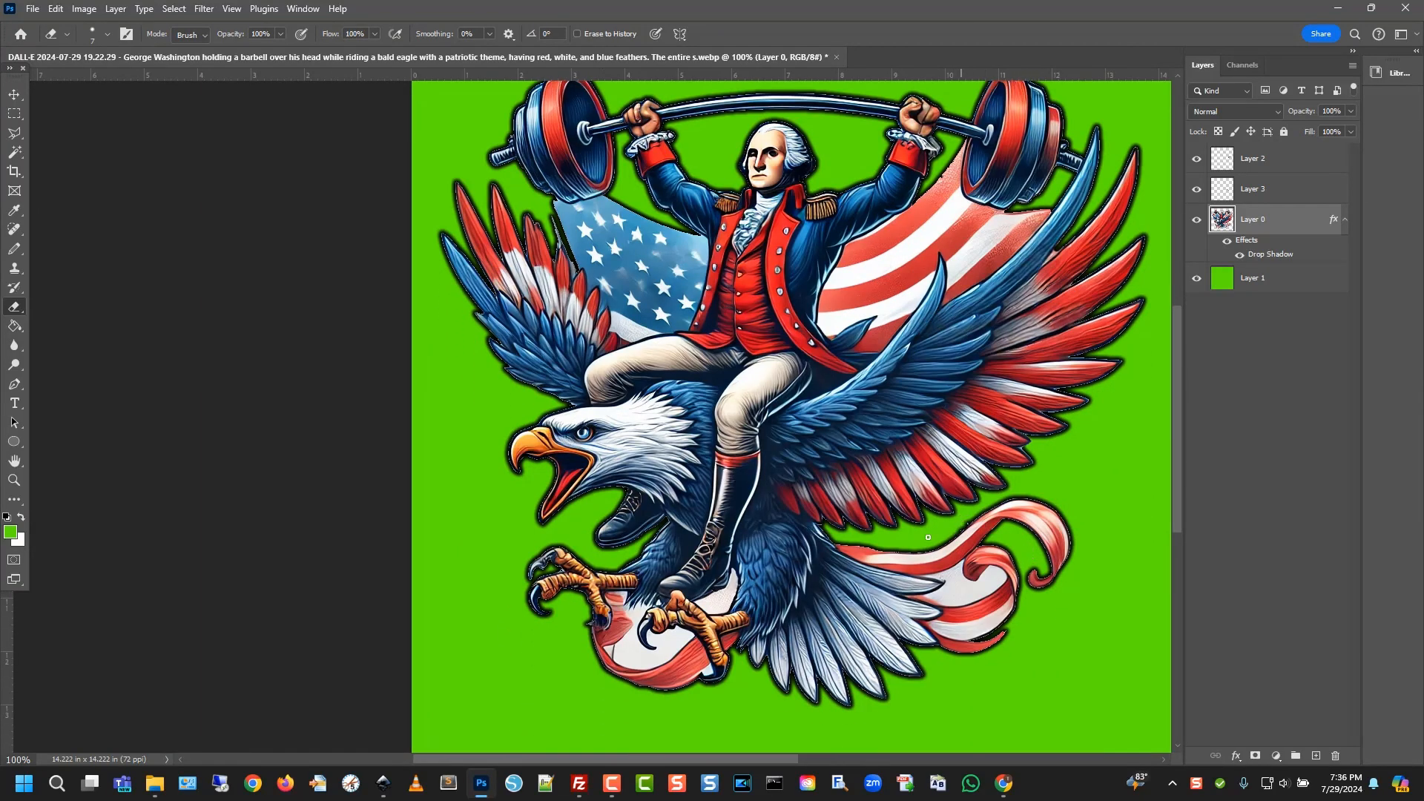
key(ctrl+minus)
key(ctrl+minus)
key(ctrl+plus)
key(ctrl+plus)
key(ctrl+plus)
key(ctrl+plus)
key(ctrl+plus)
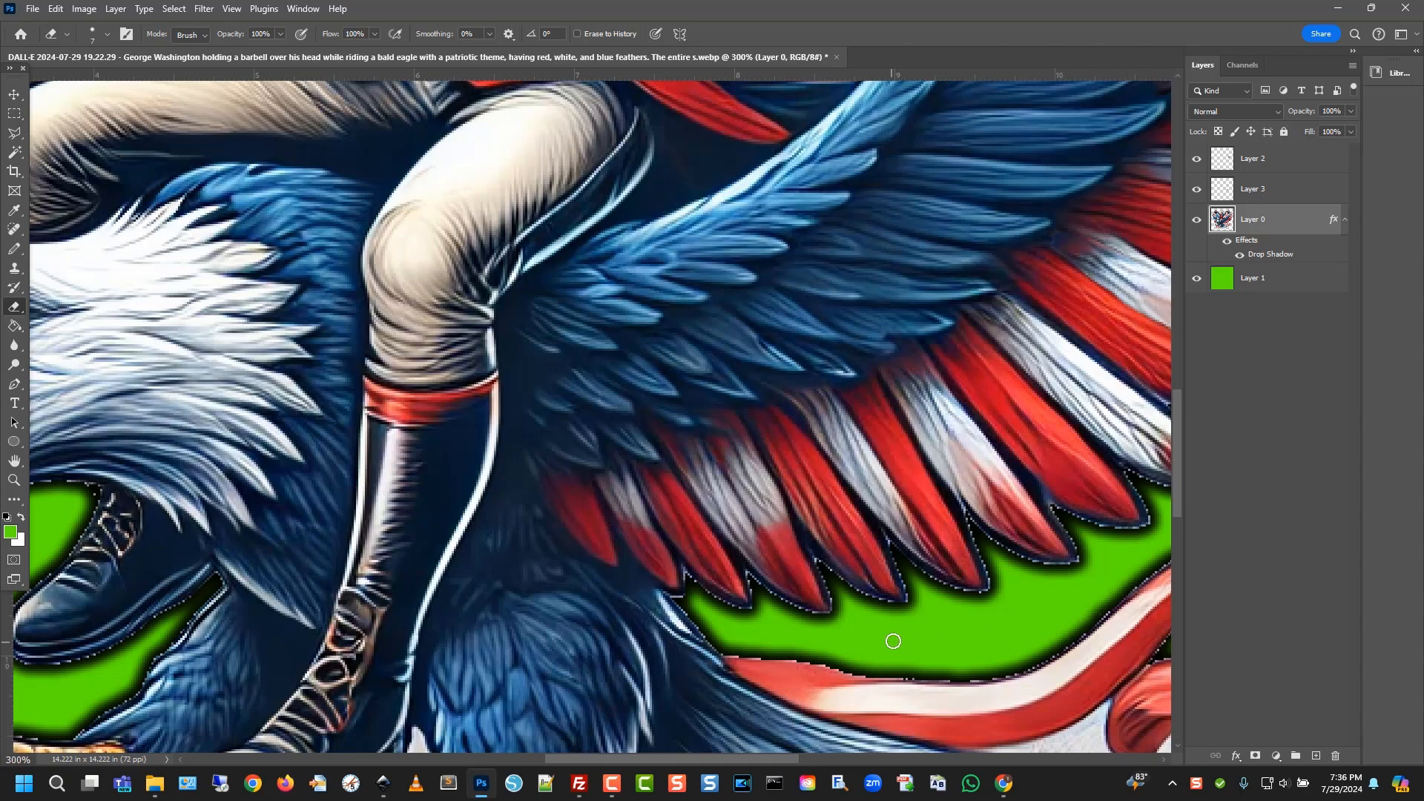
key(ctrl+plus)
key(ctrl+minus)
key(ctrl+minus)
key(ctrl+minus)
key(ctrl+minus)
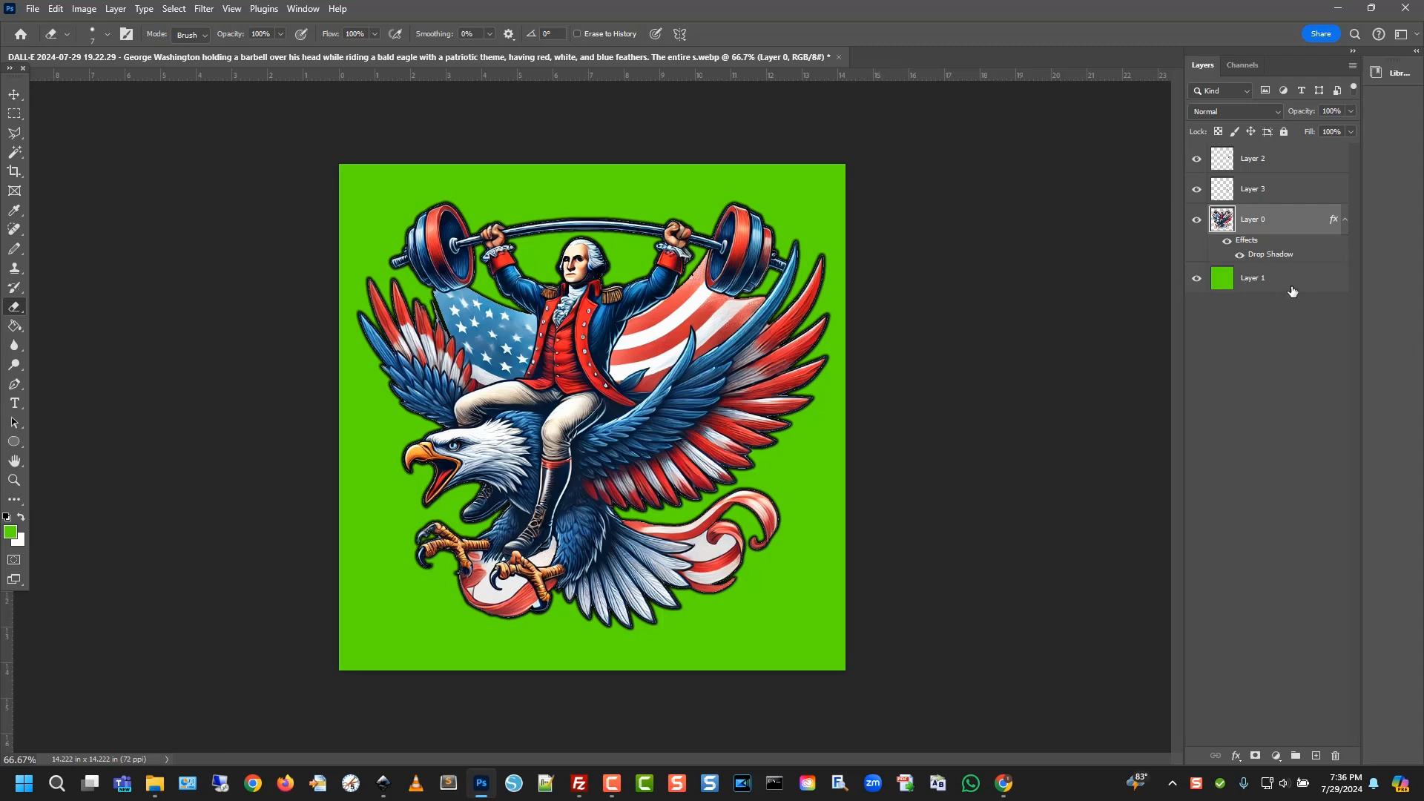
Hide the Drop Shadow effect and merge Layers 2, 3 and 0 into a single Layer 2
click(1317, 286)
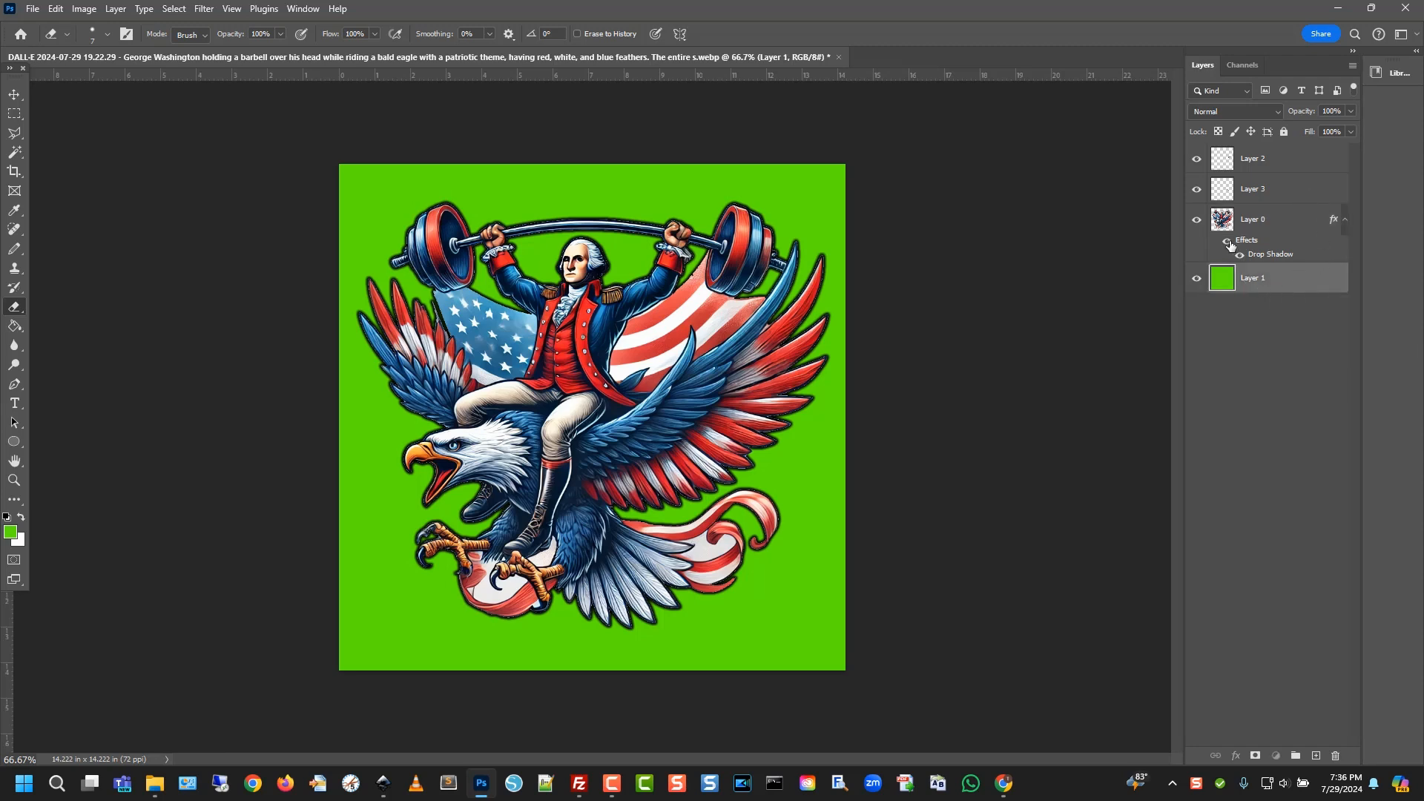
click(1265, 227)
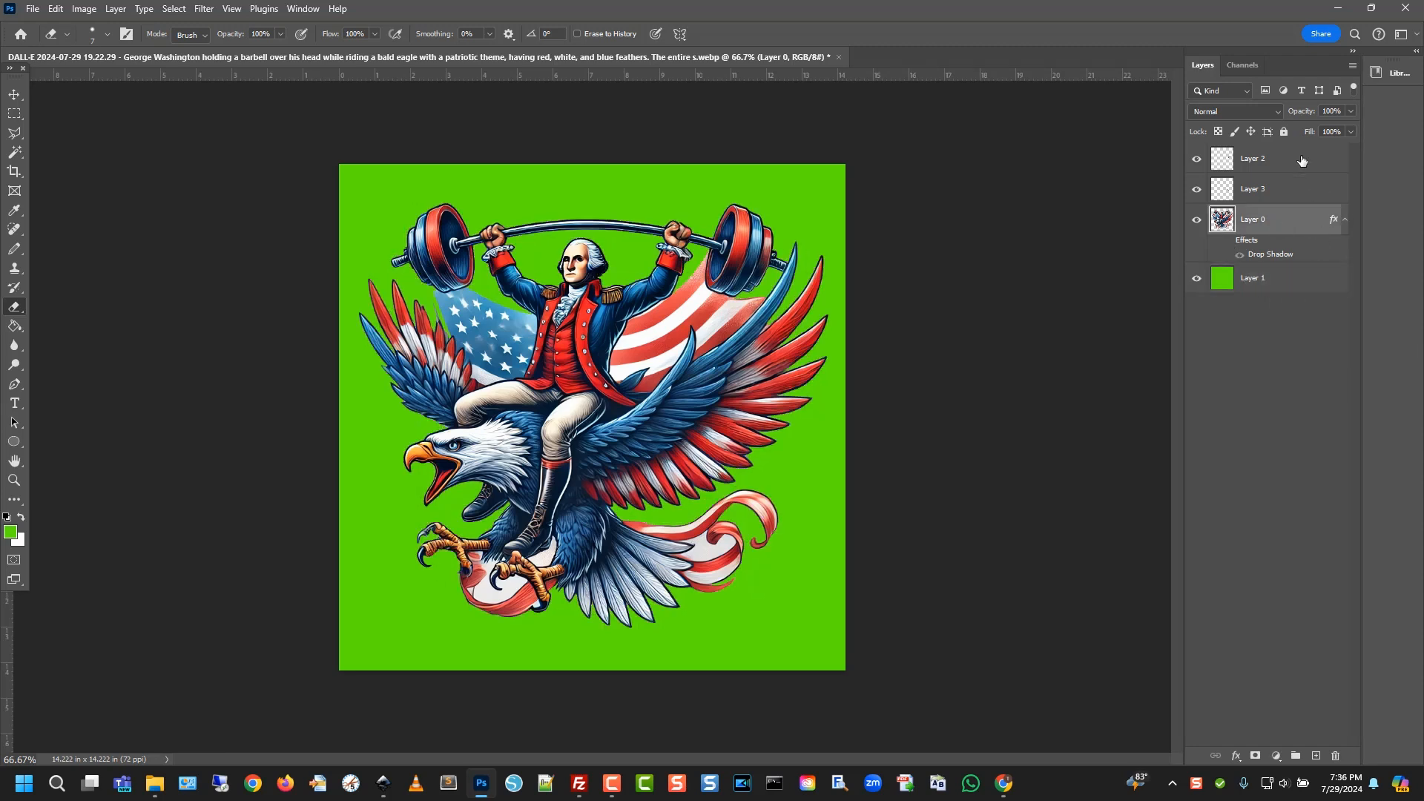
shift+click(1302, 160)
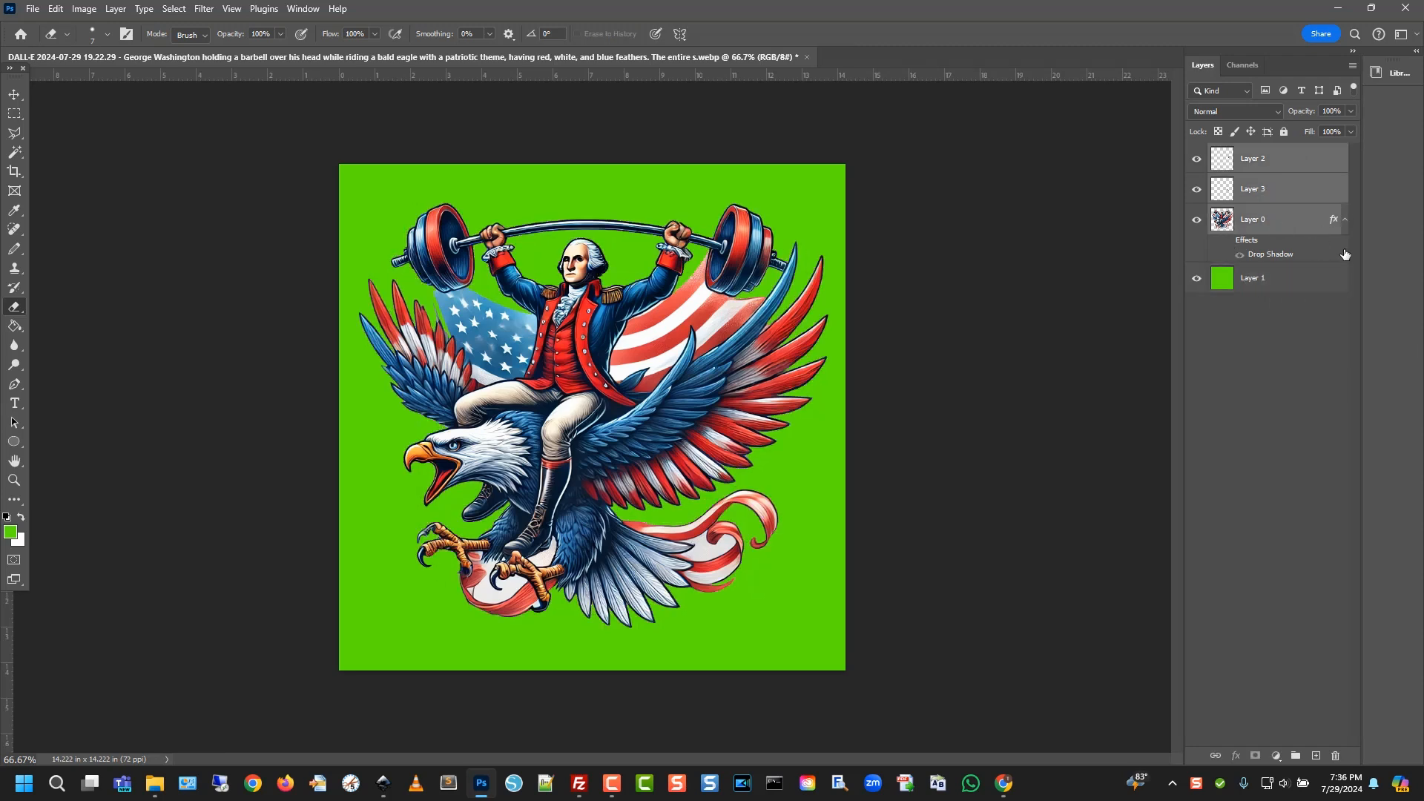
click(1196, 191)
key(ctrl+e)
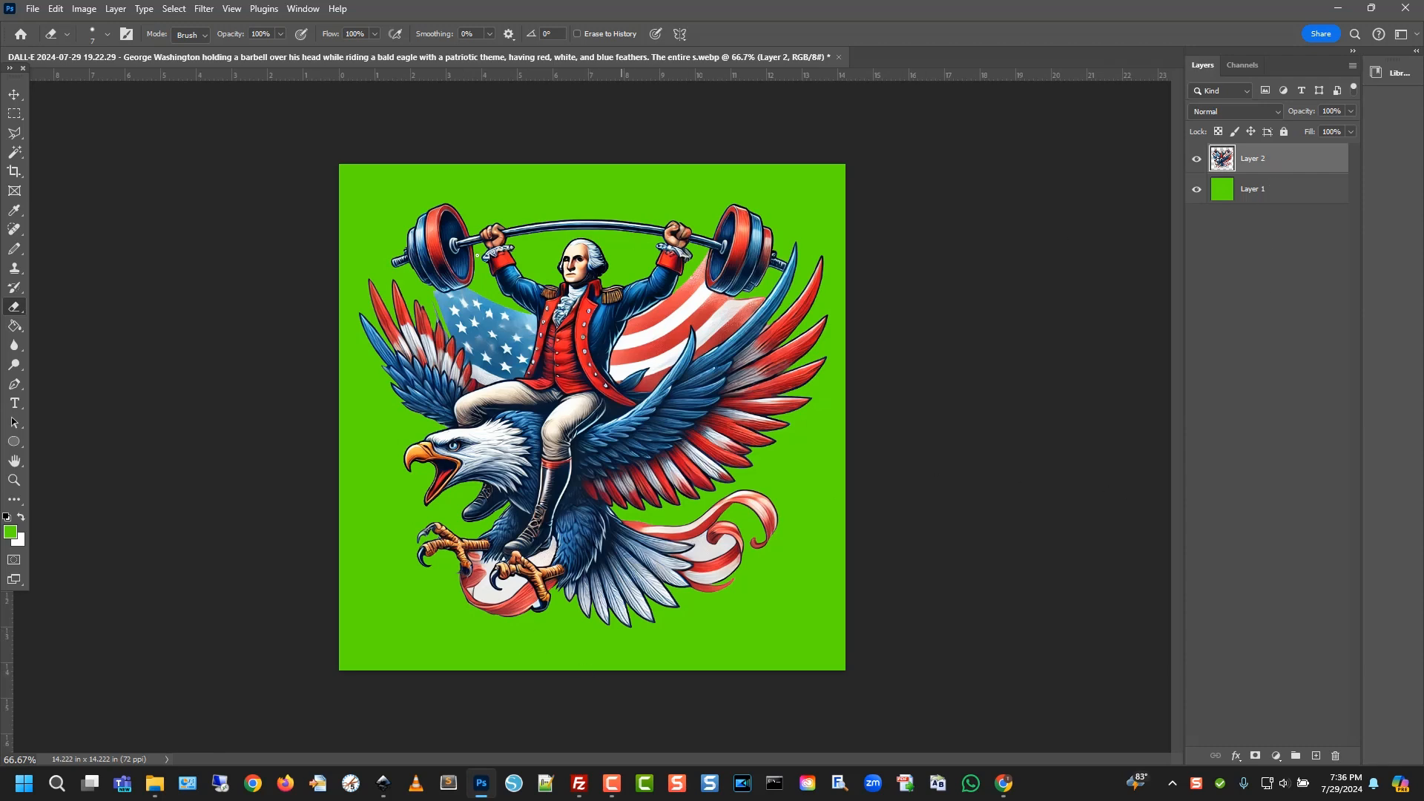
Set the foreground colour to a neutral grey, #a8a8a8
click(1197, 190)
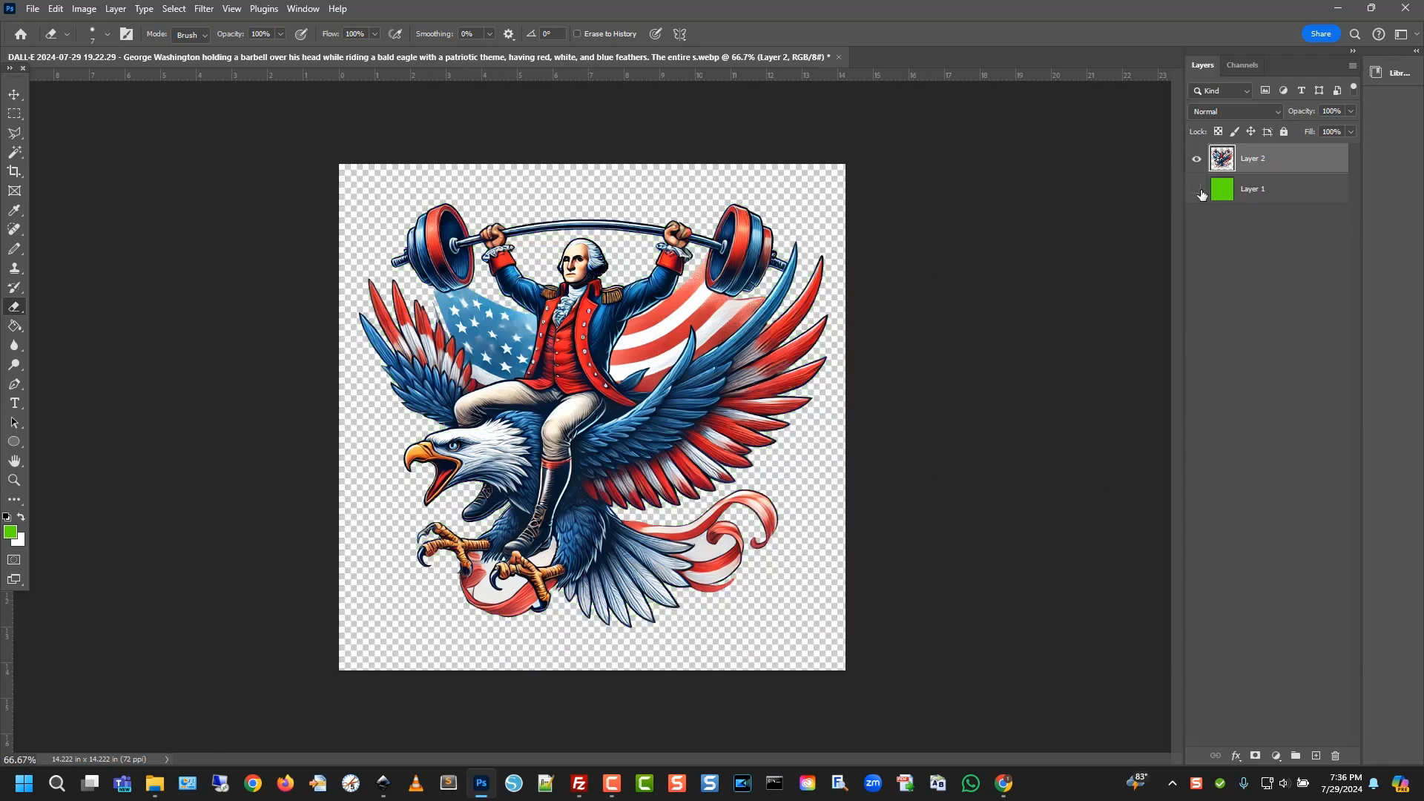
click(1197, 190)
click(19, 537)
drag(707, 534, 678, 514)
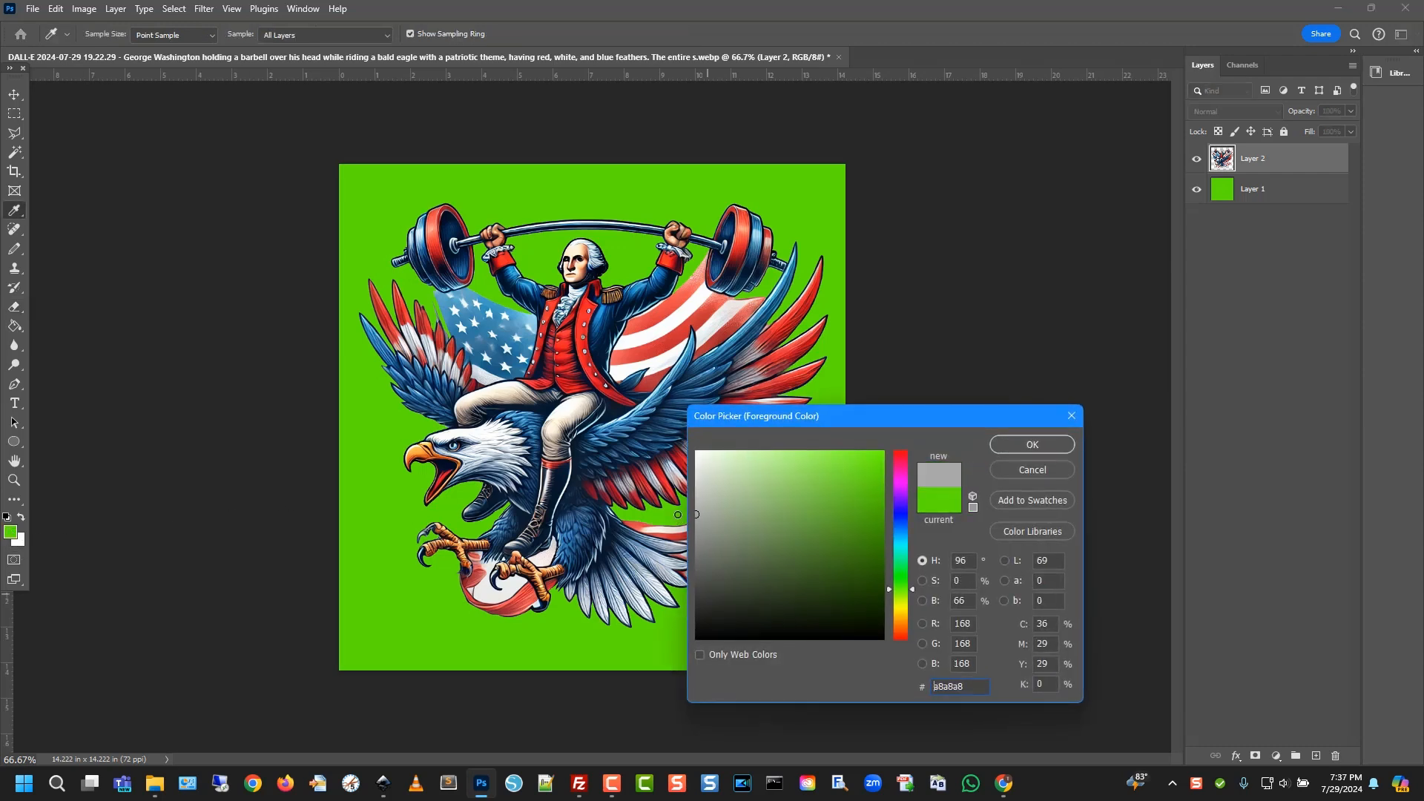
click(1022, 444)
Fill the green Layer 1 background with the grey using the Paint Bucket
key(e)
click(1255, 194)
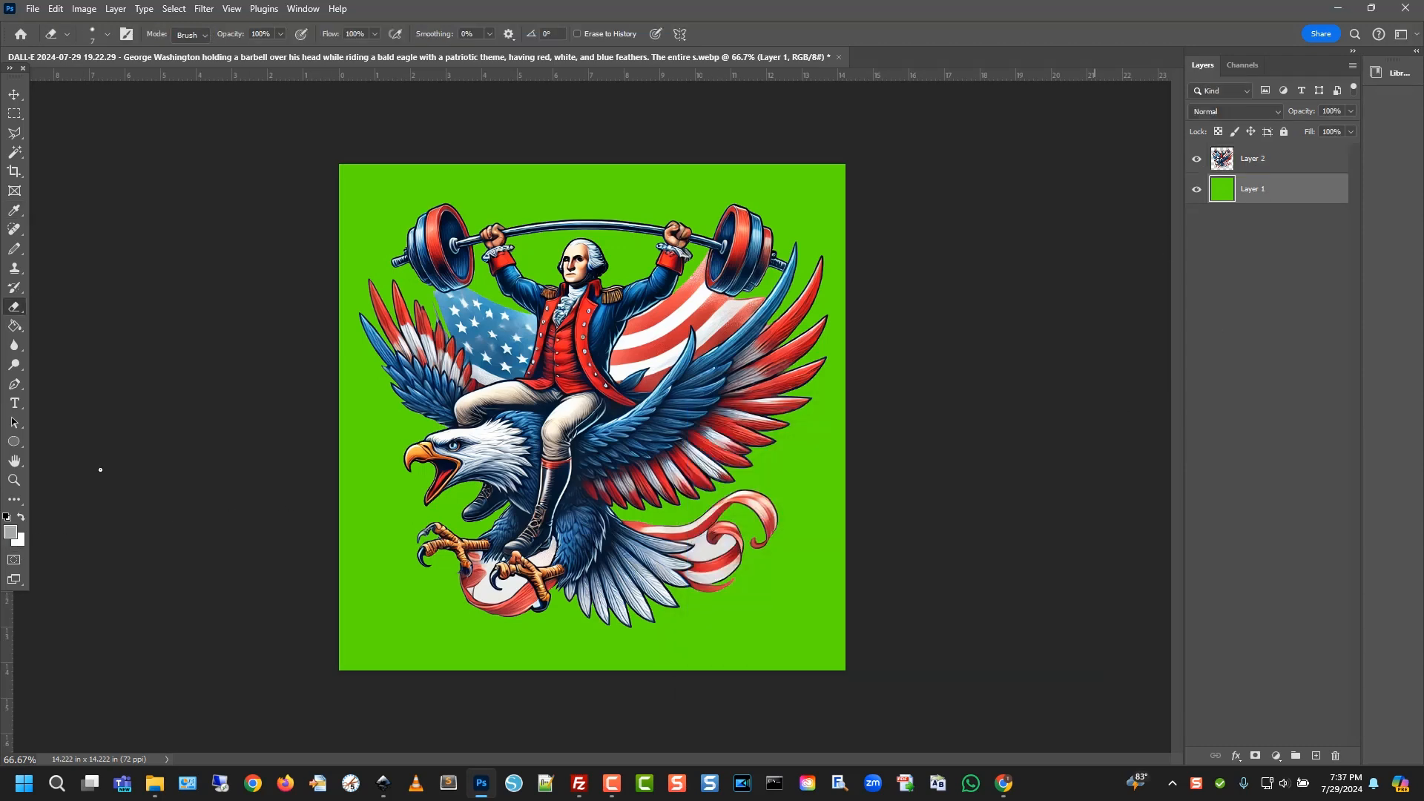
click(14, 325)
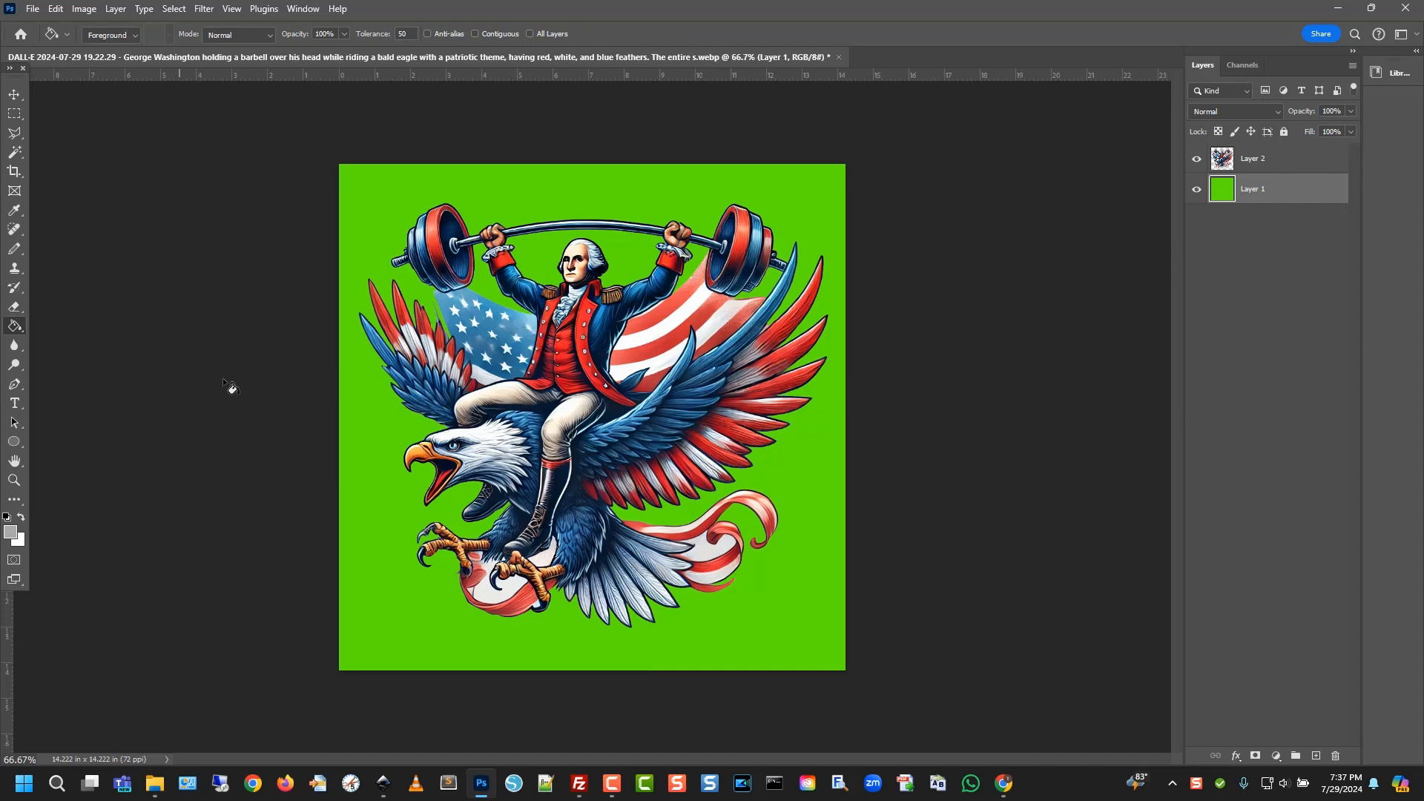
click(350, 417)
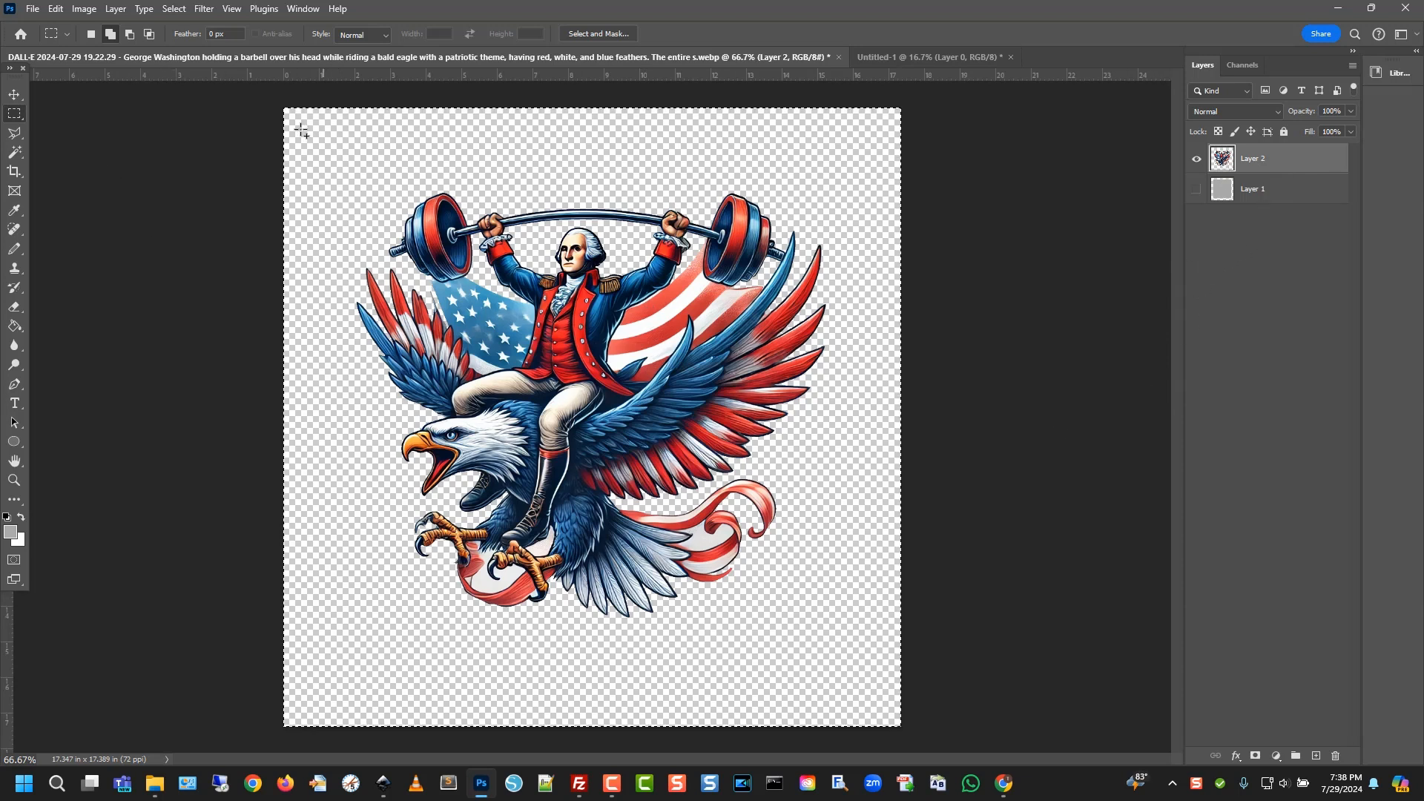
Select the whole artwork and paste it into the Untitled-1 document
click(242, 136)
key(ctrl+a)
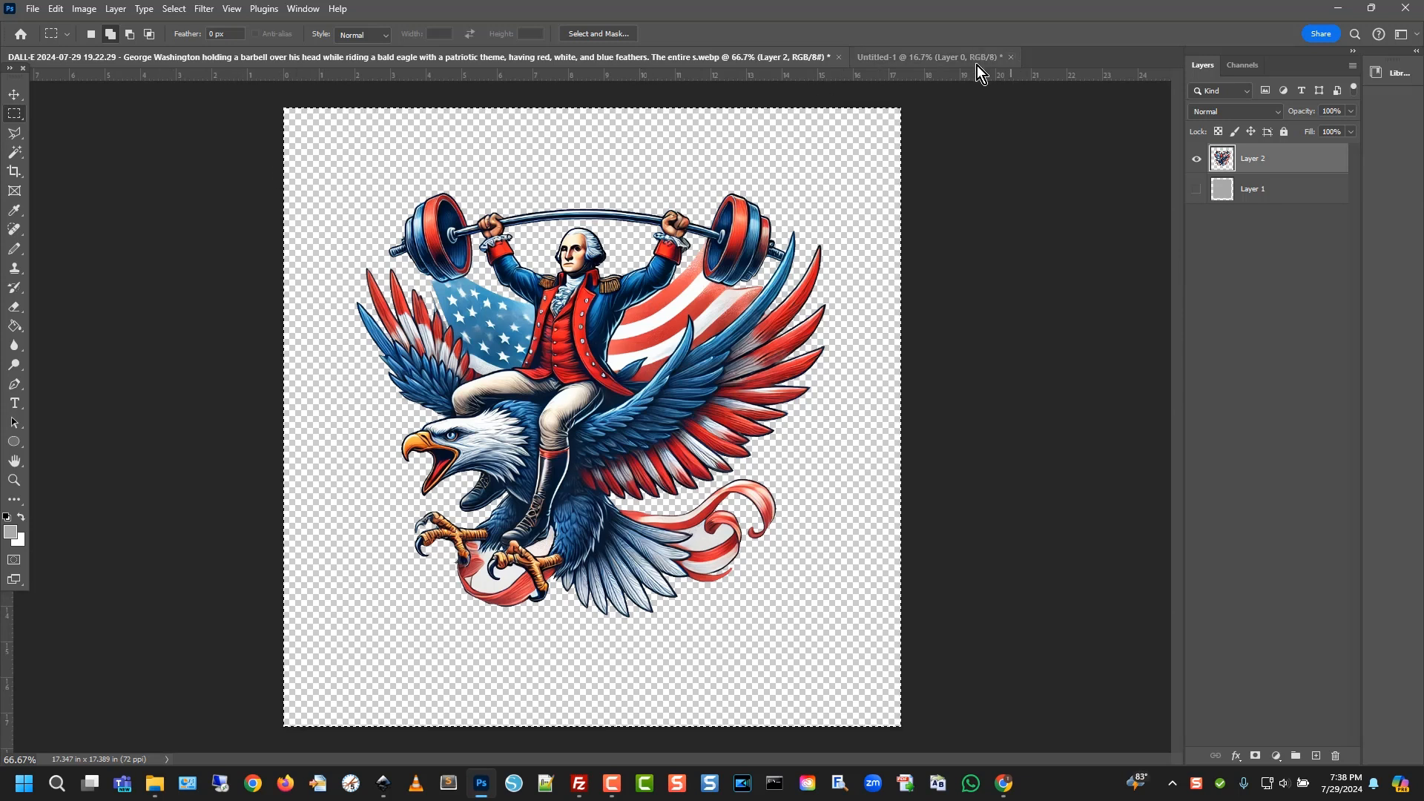
click(957, 56)
key(ctrl+v)
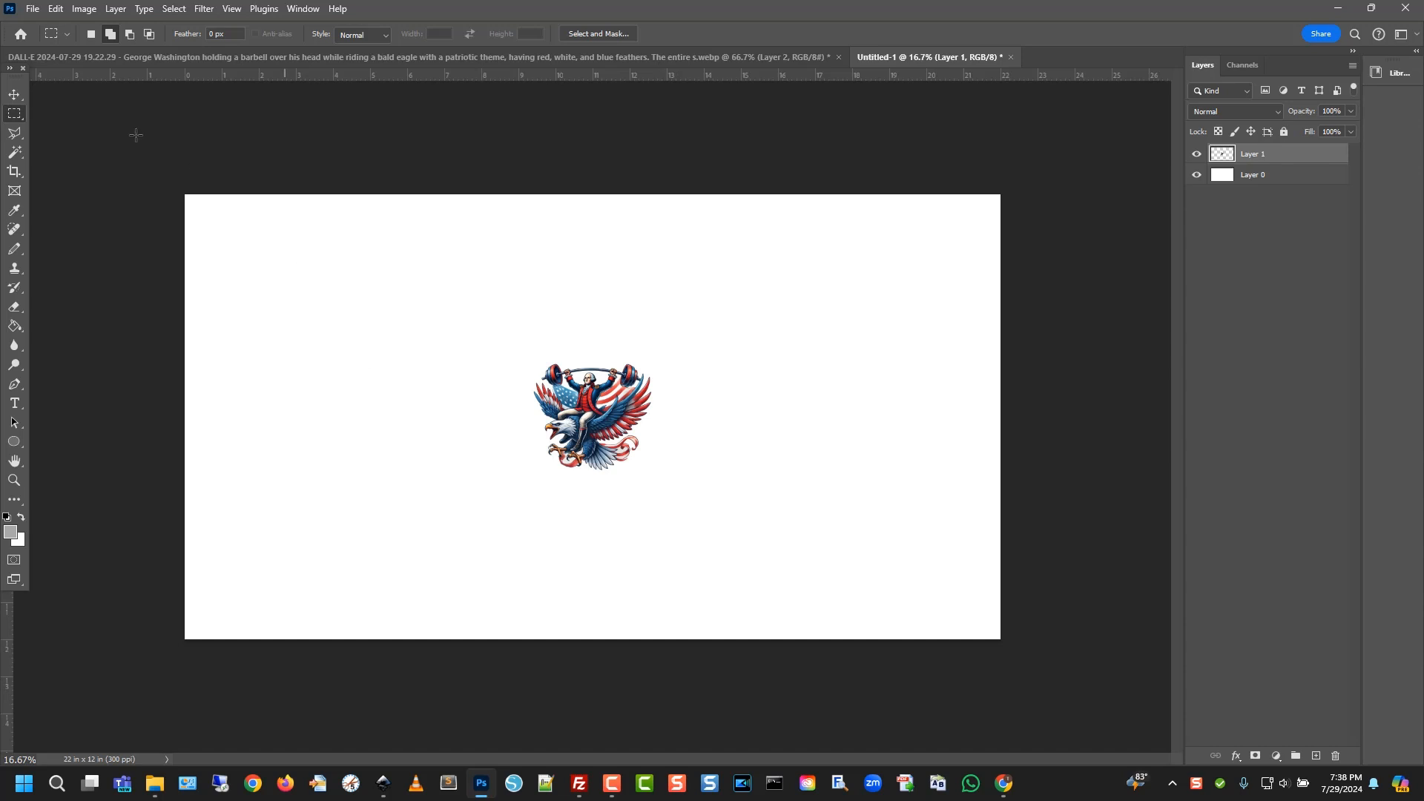
Scale the pasted eagle to about 318% and position it on the canvas's left side
click(58, 9)
mouse_move(202, 363)
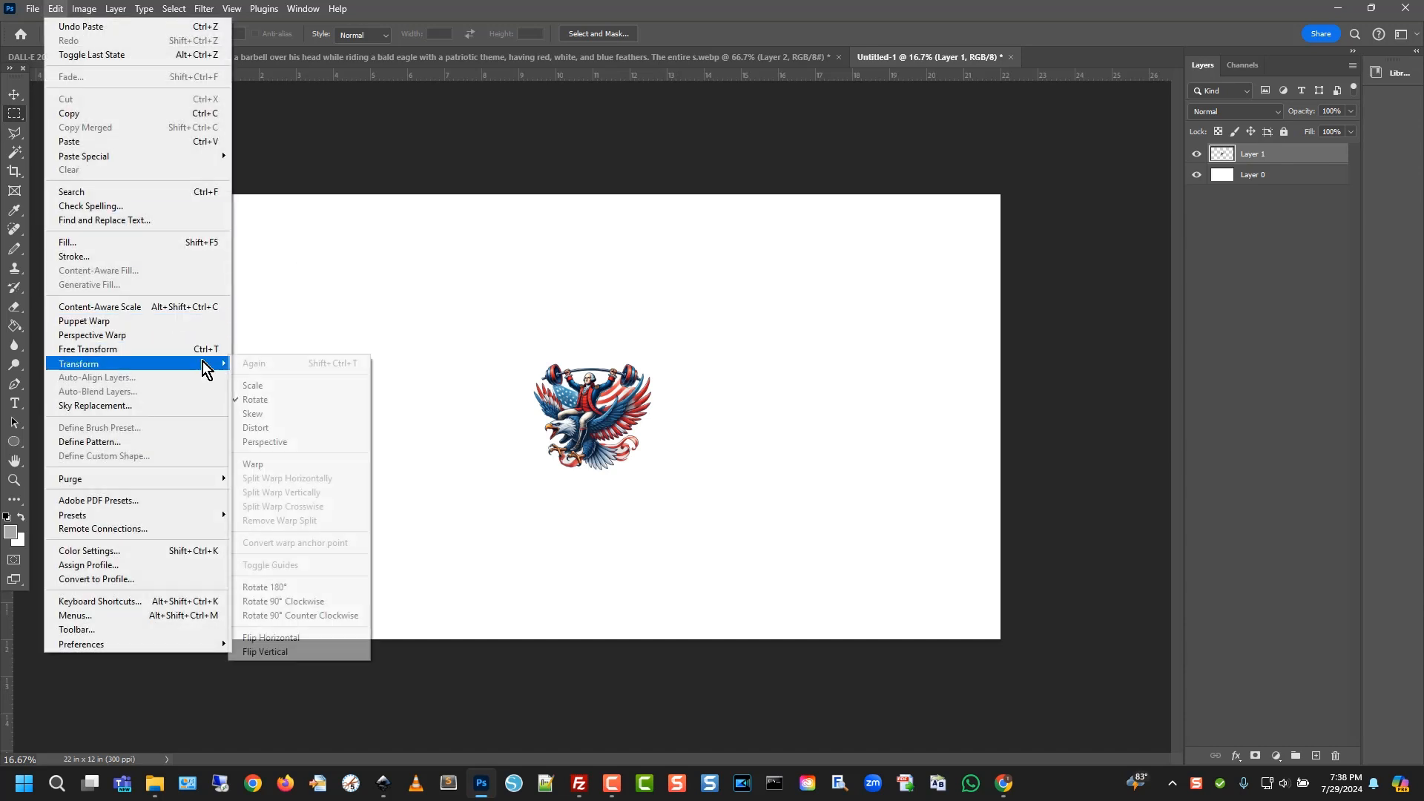
click(285, 386)
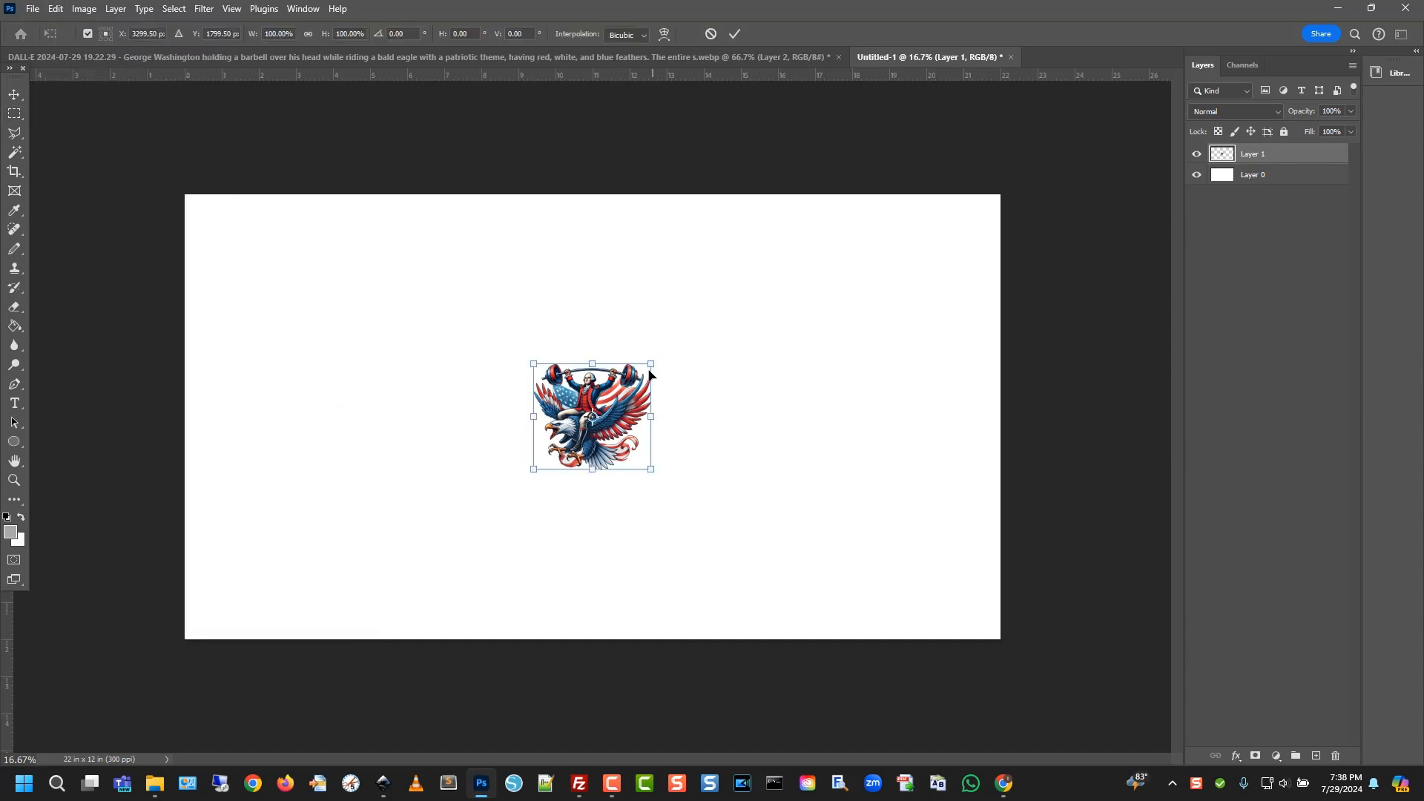
drag(684, 294, 852, 163)
drag(733, 343, 430, 369)
drag(530, 497, 612, 573)
mouse_move(413, 450)
mouse_down()
mouse_move(443, 472)
mouse_move(415, 463)
mouse_up()
drag(620, 590, 582, 579)
key(Return)
key(m)
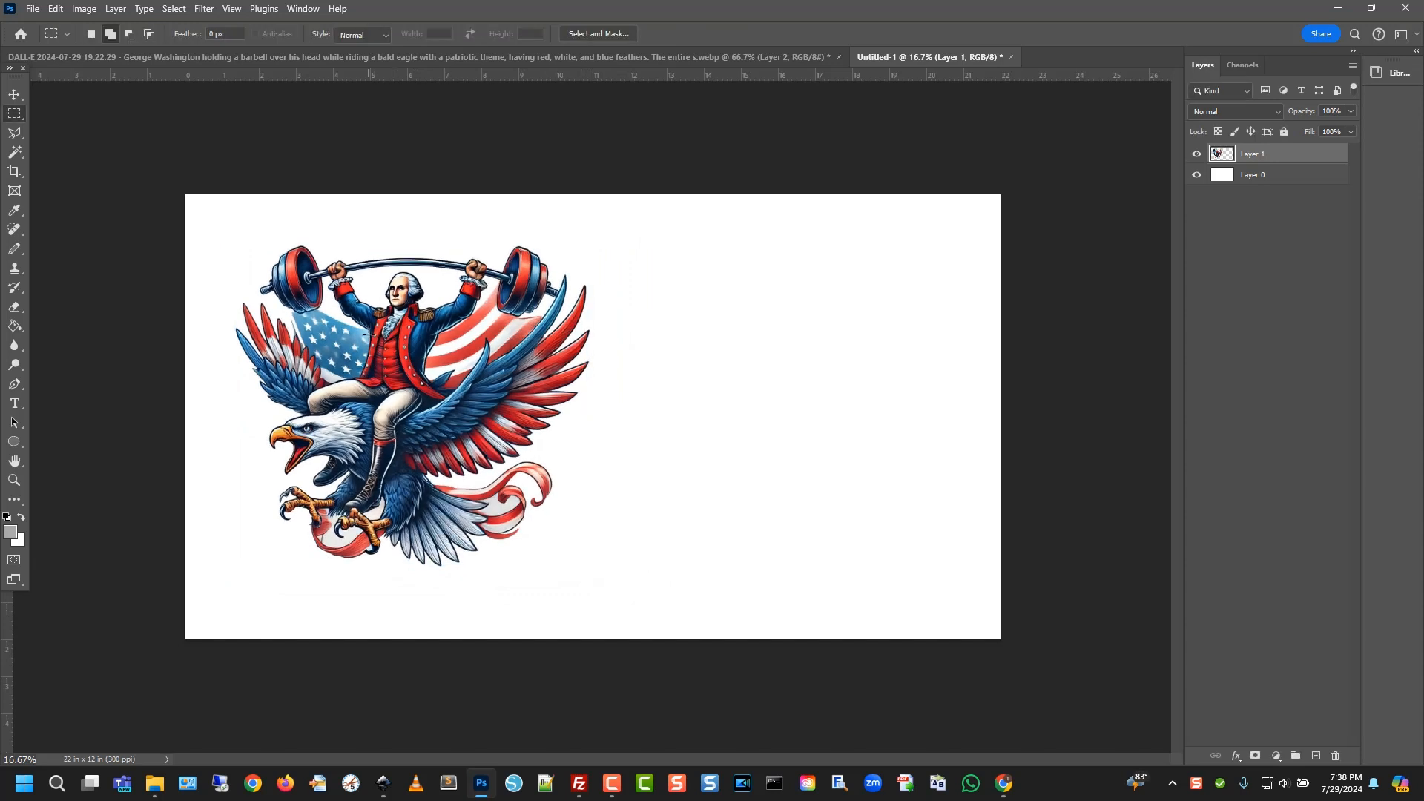
Zoom in to inspect the eagle's edges, then zoom back out over the canvas
click(15, 482)
drag(291, 300, 410, 417)
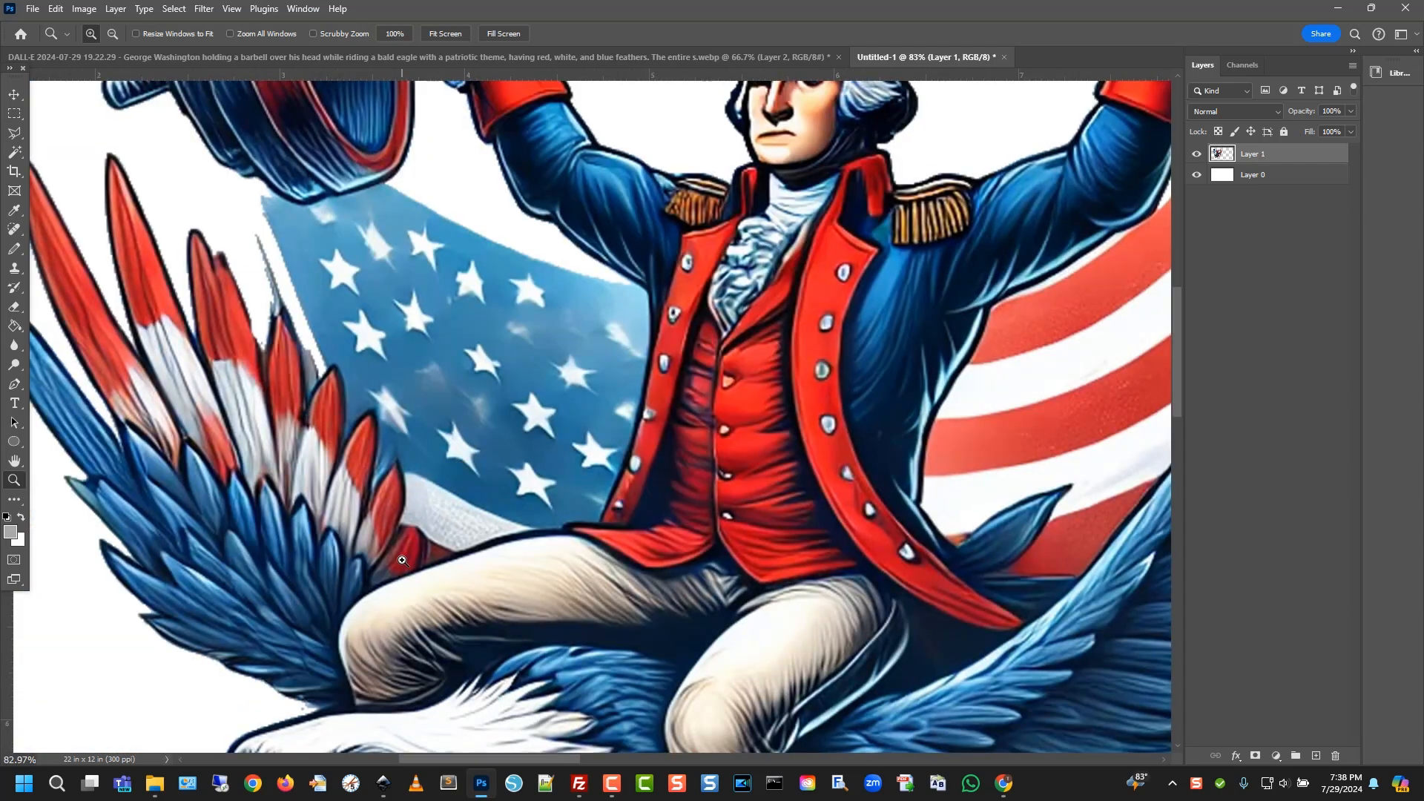
scroll(408, 562, up, 1)
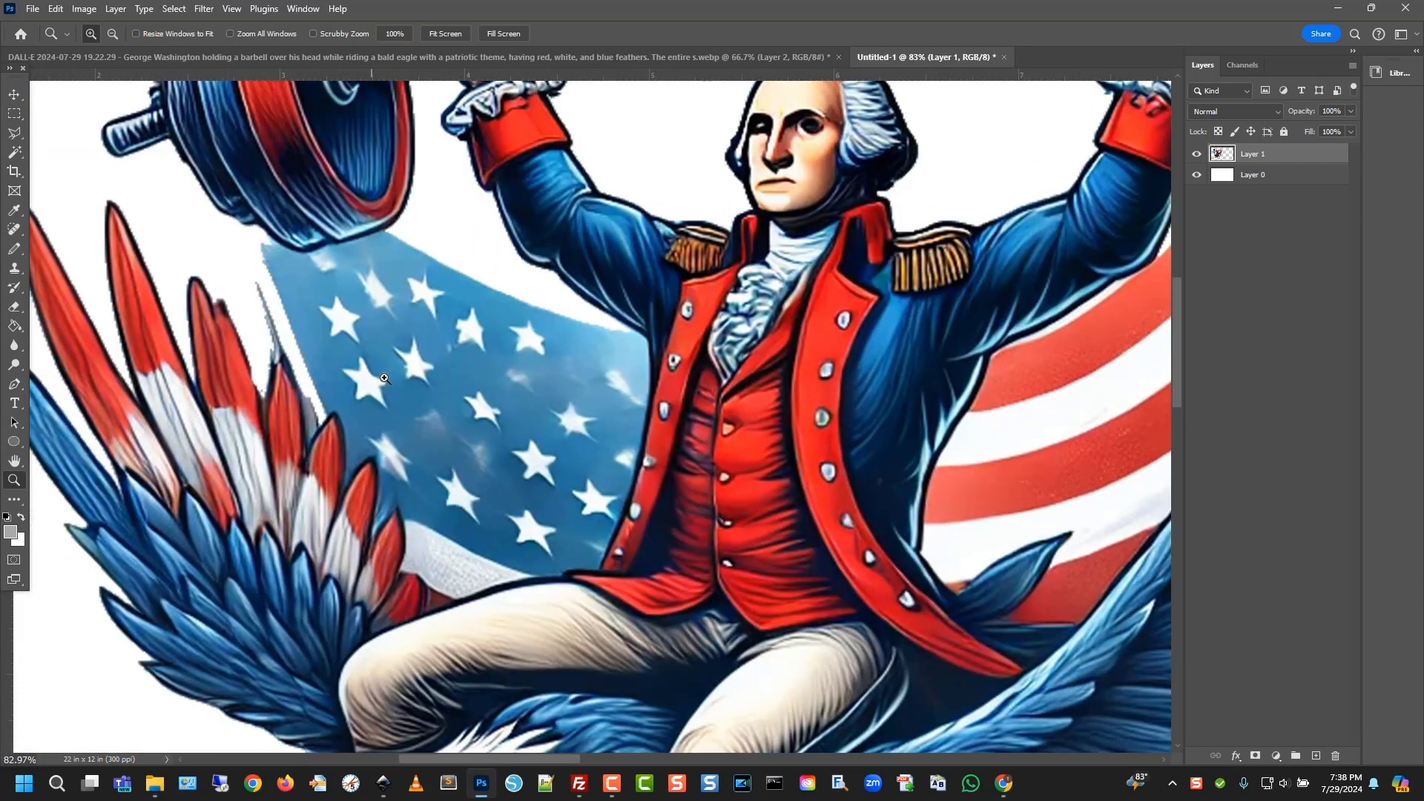
key(ctrl+minus)
key(ctrl+minus)
key(ctrl+minus)
key(ctrl+minus)
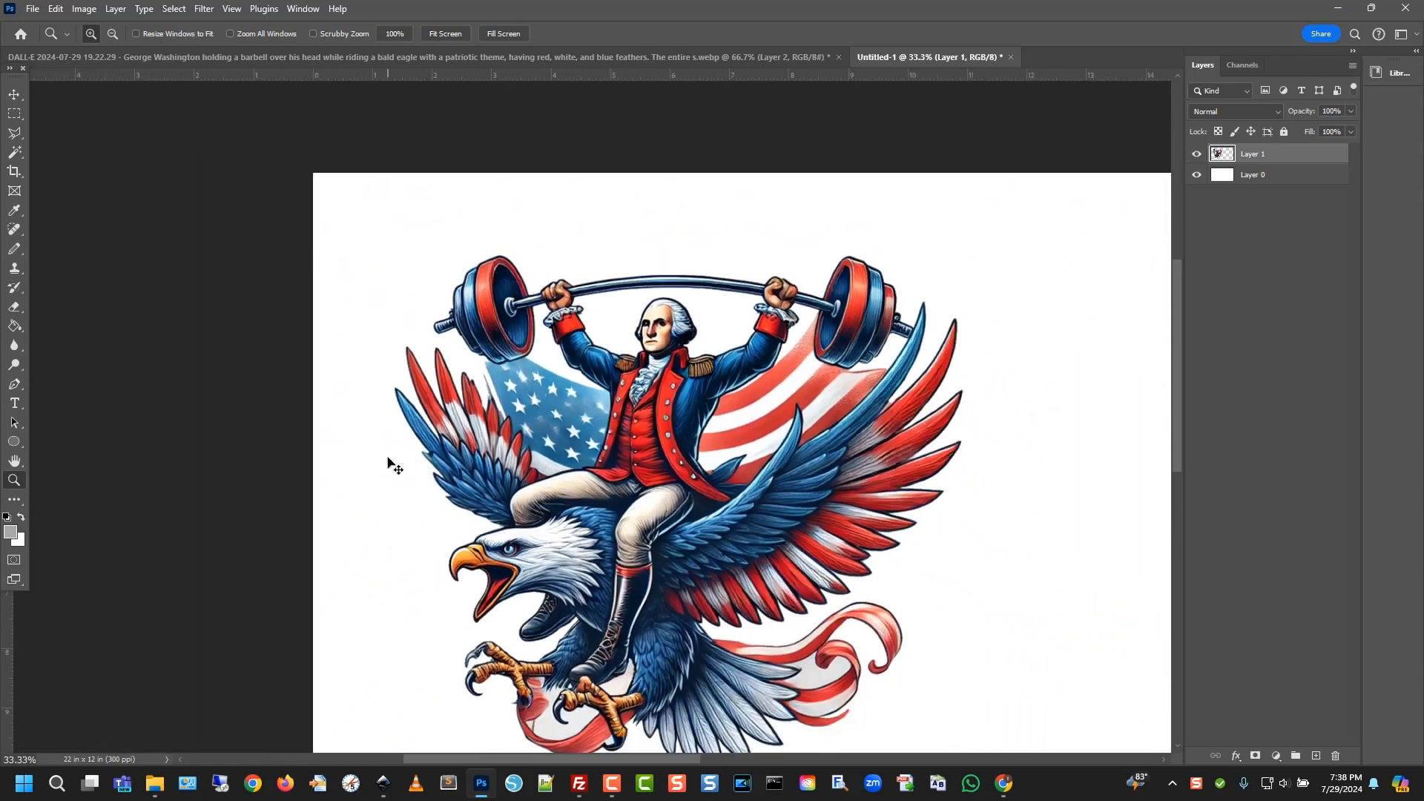
scroll(888, 485, down, 1)
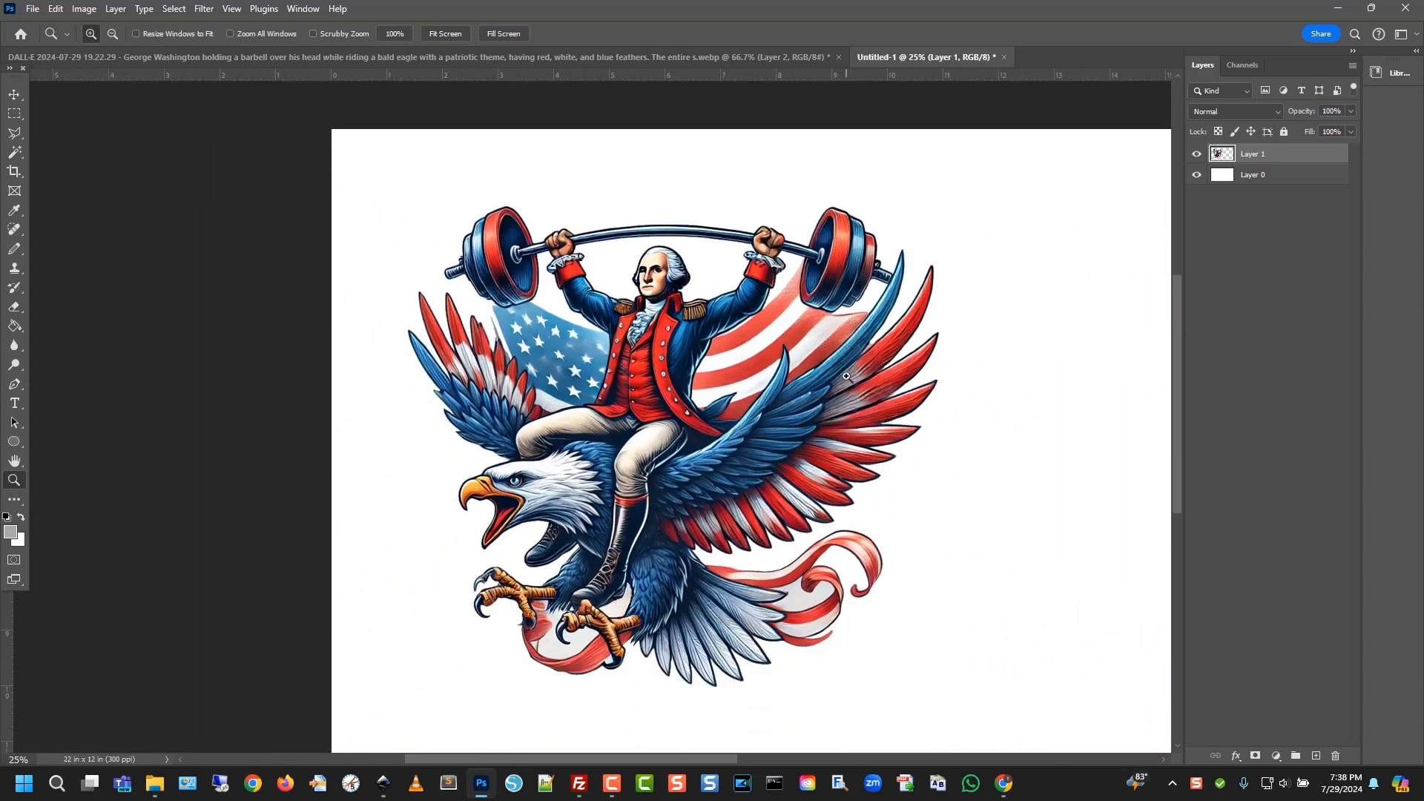
Fill Untitled-1's white background layer with grey and reselect the eagle layer
click(1234, 178)
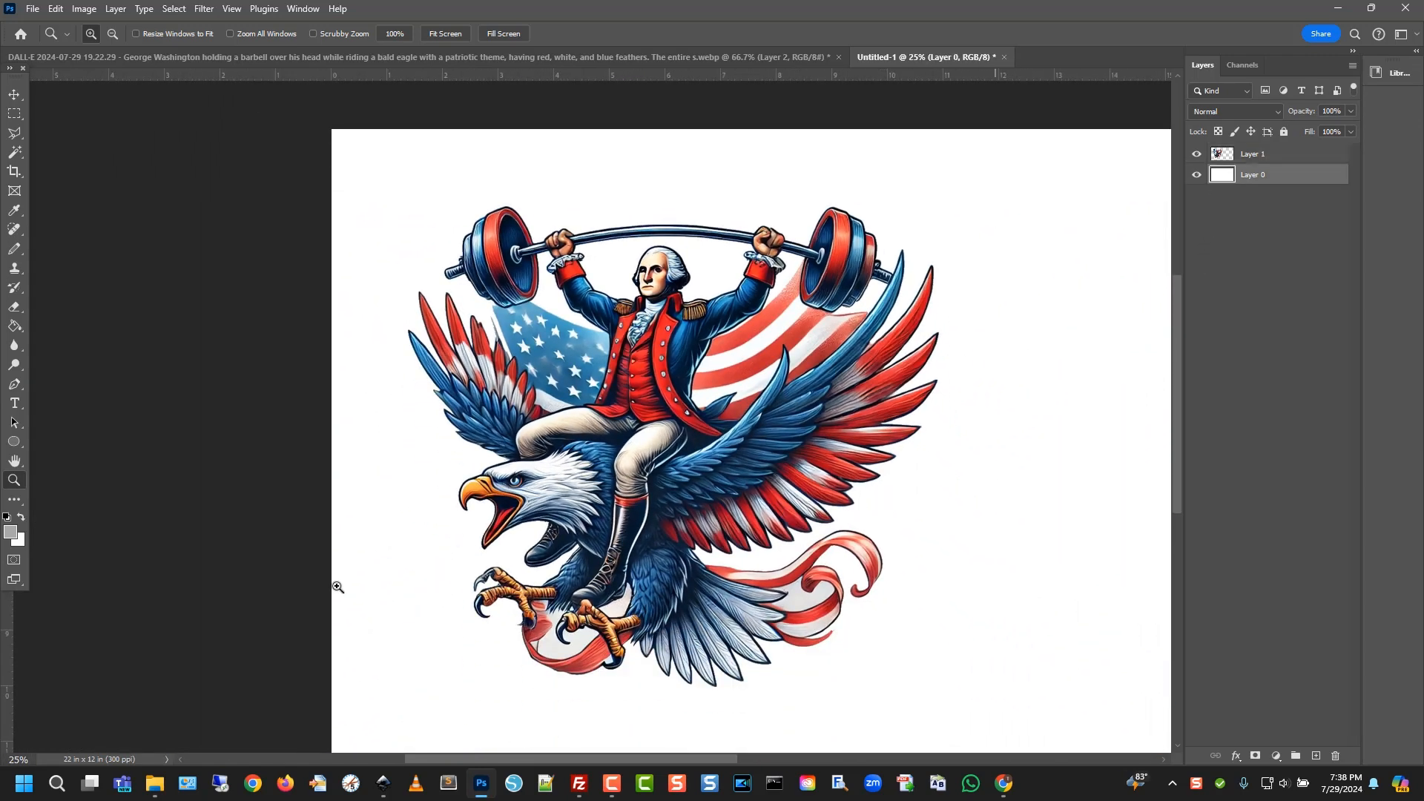
click(15, 326)
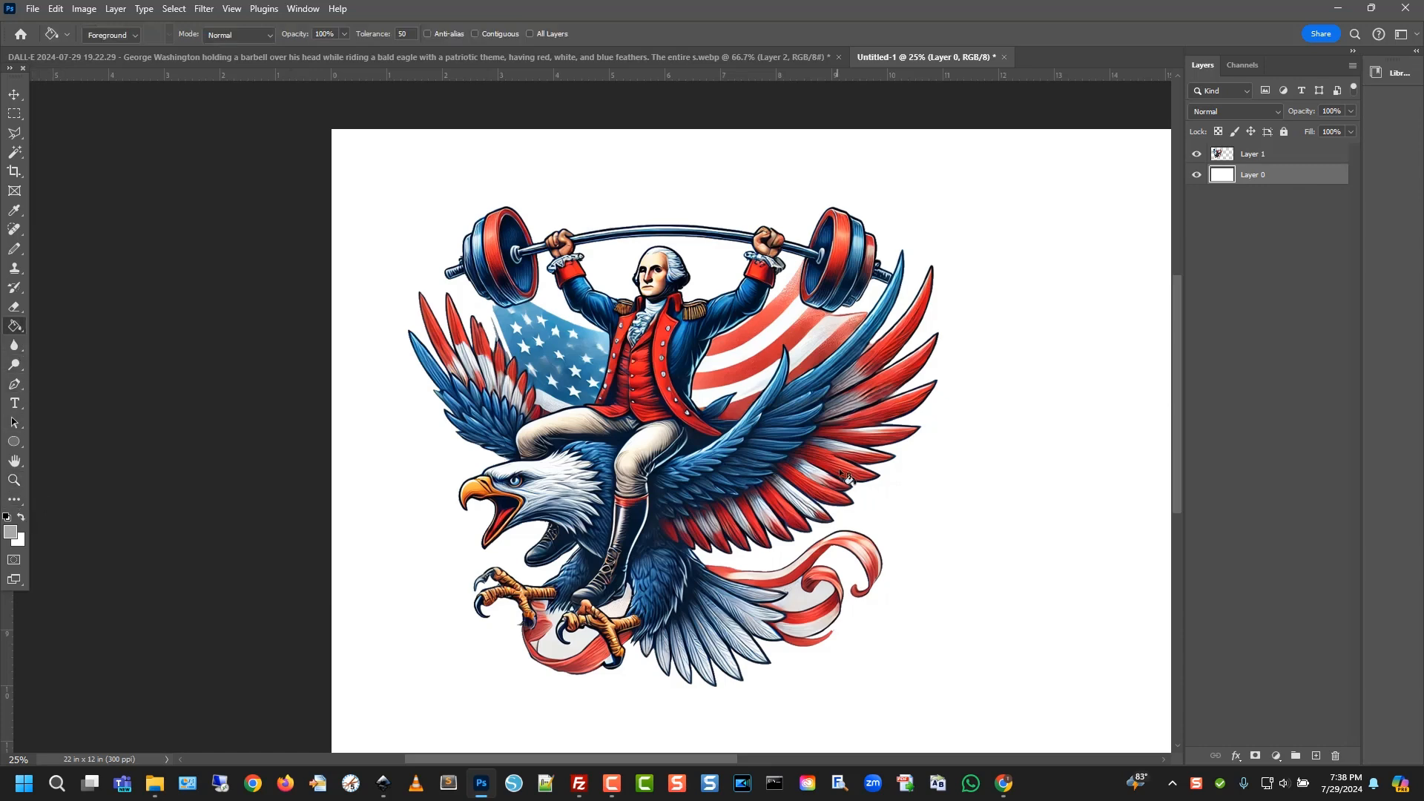
click(1007, 491)
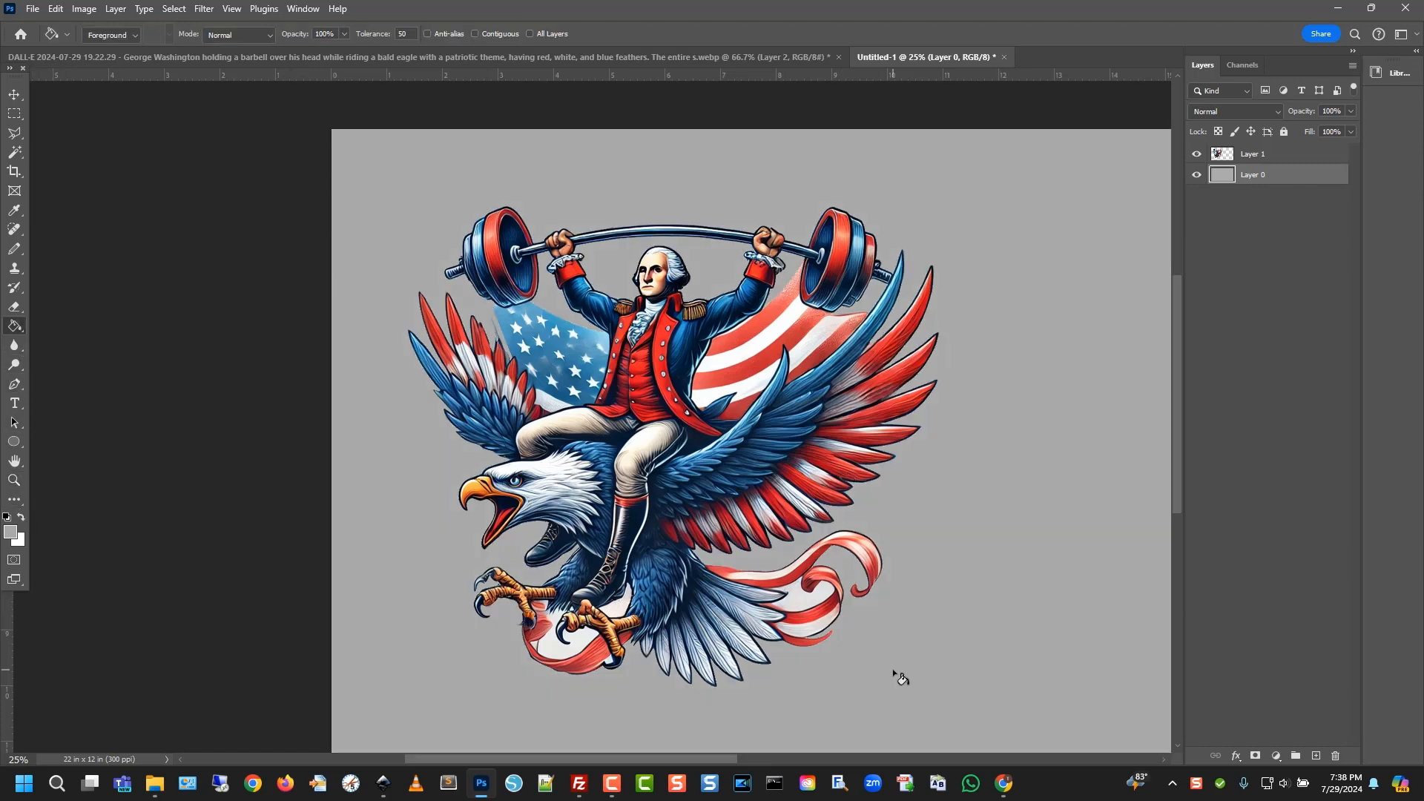
key(ctrl+minus)
key(v)
click(515, 464)
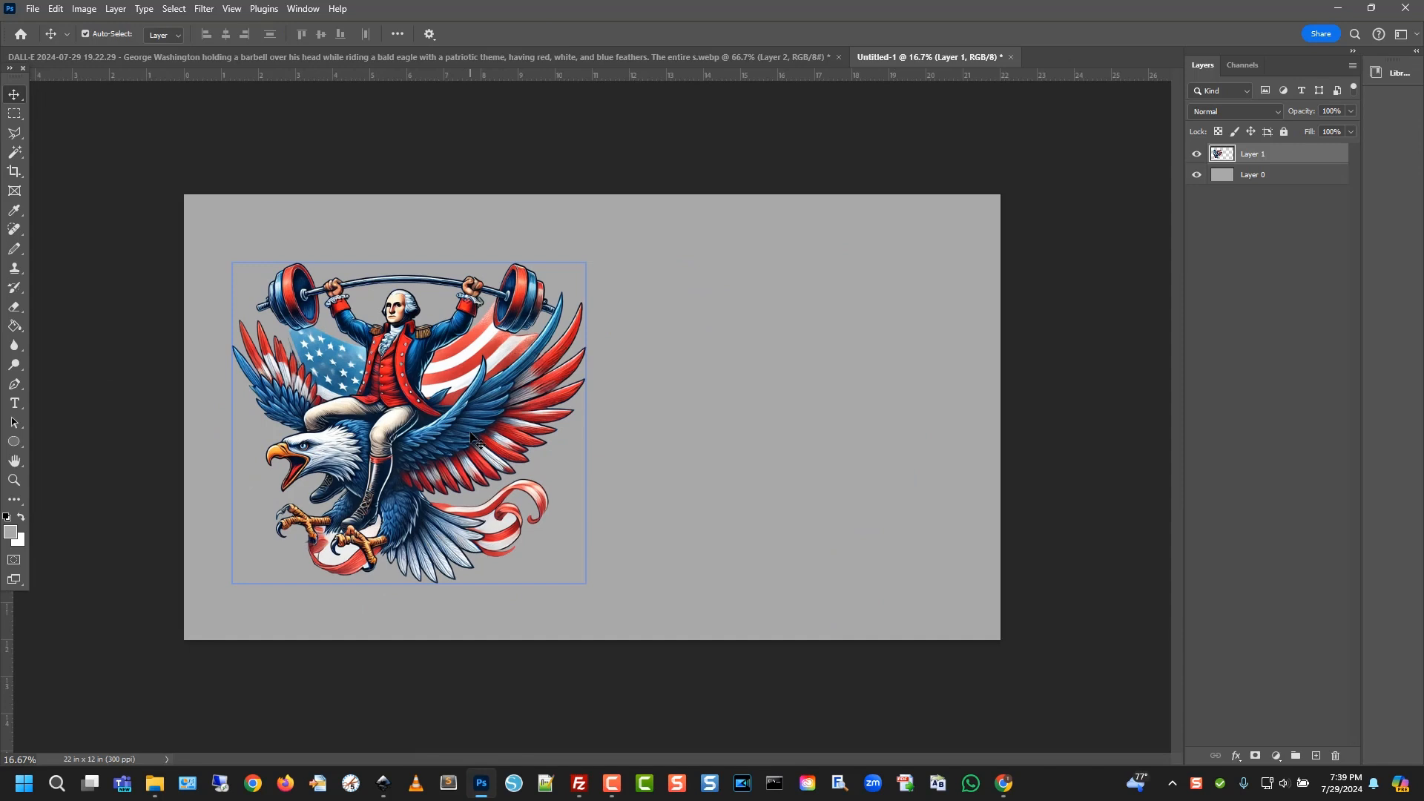
Add a white text layer reading 'I Have the Right' above the eagle
click(15, 402)
click(188, 34)
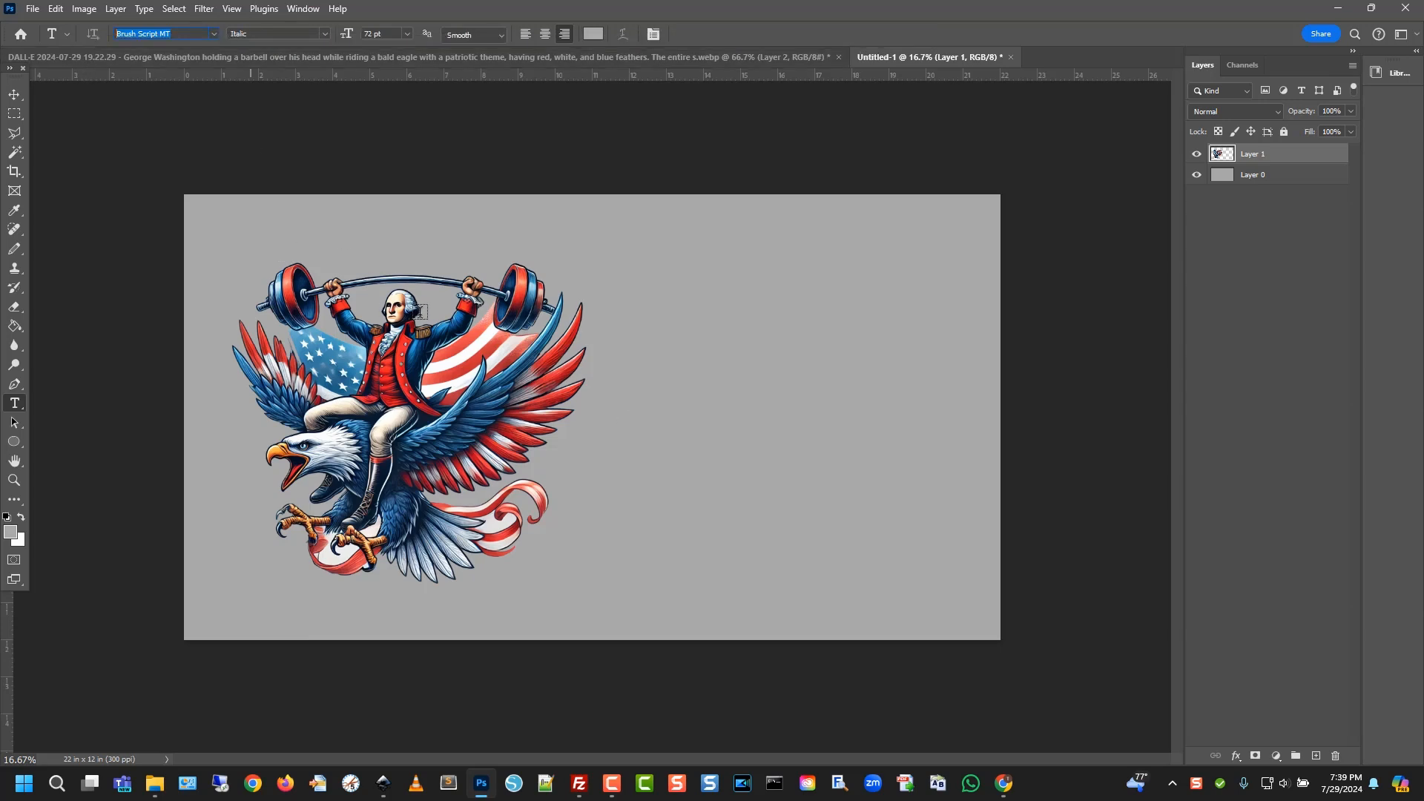
click(20, 517)
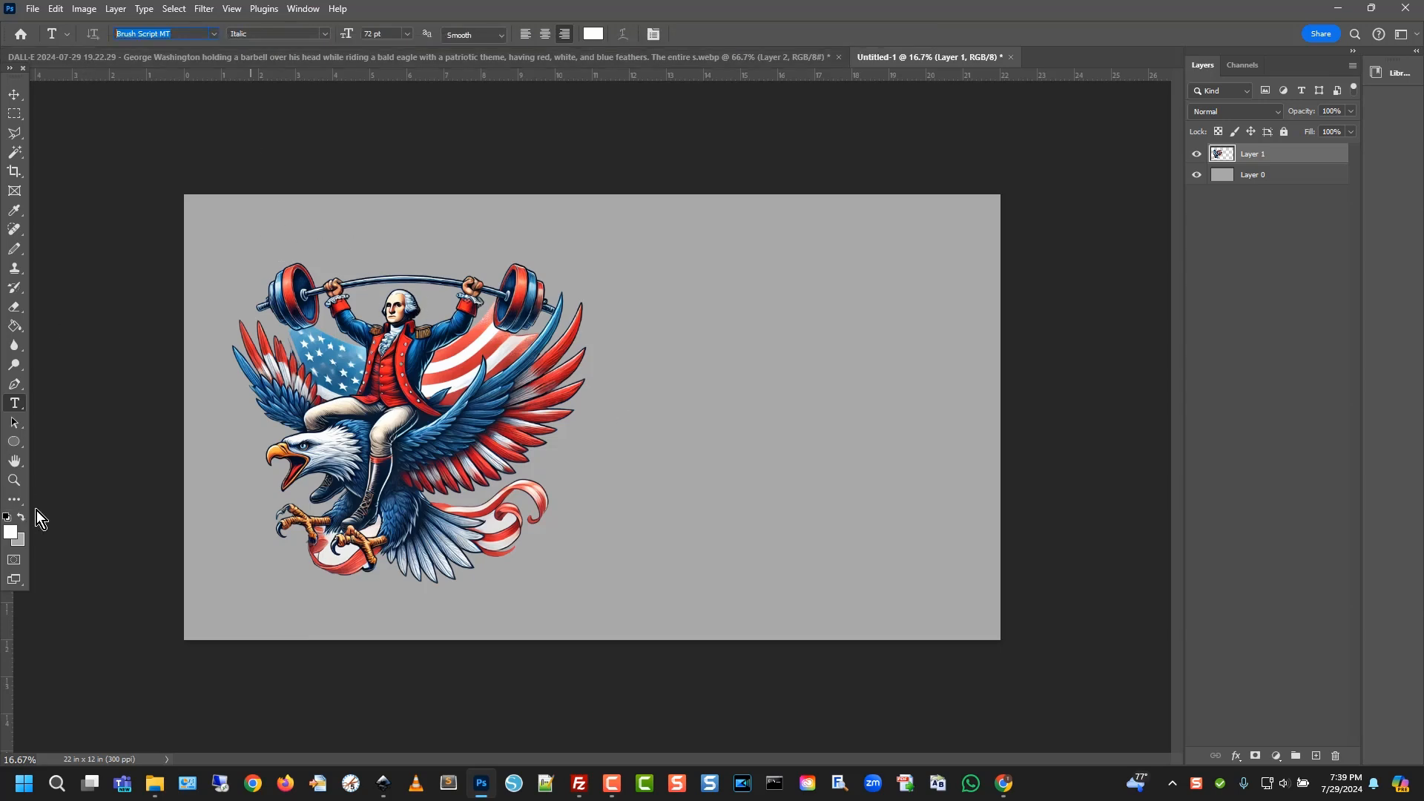
click(277, 237)
text(I )
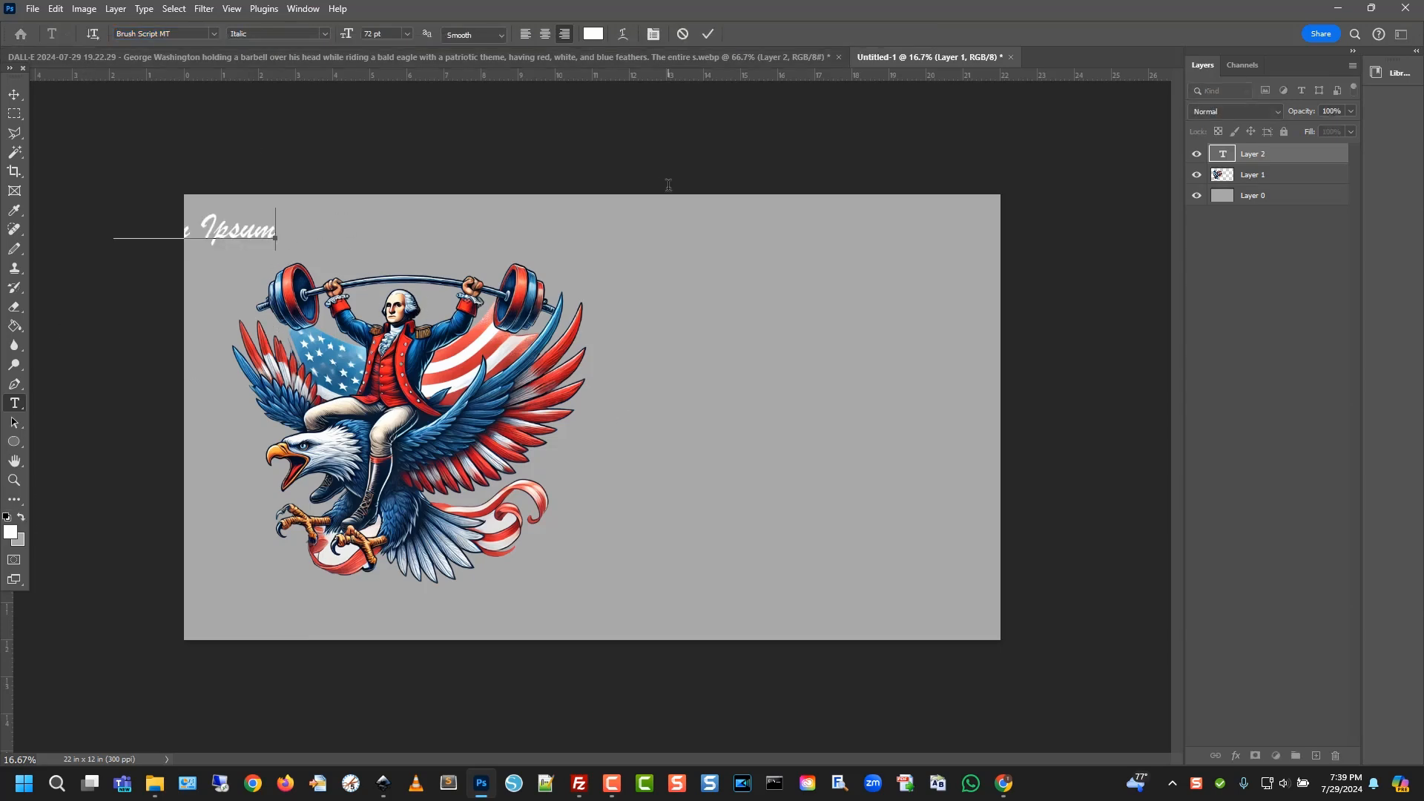
text(Have)
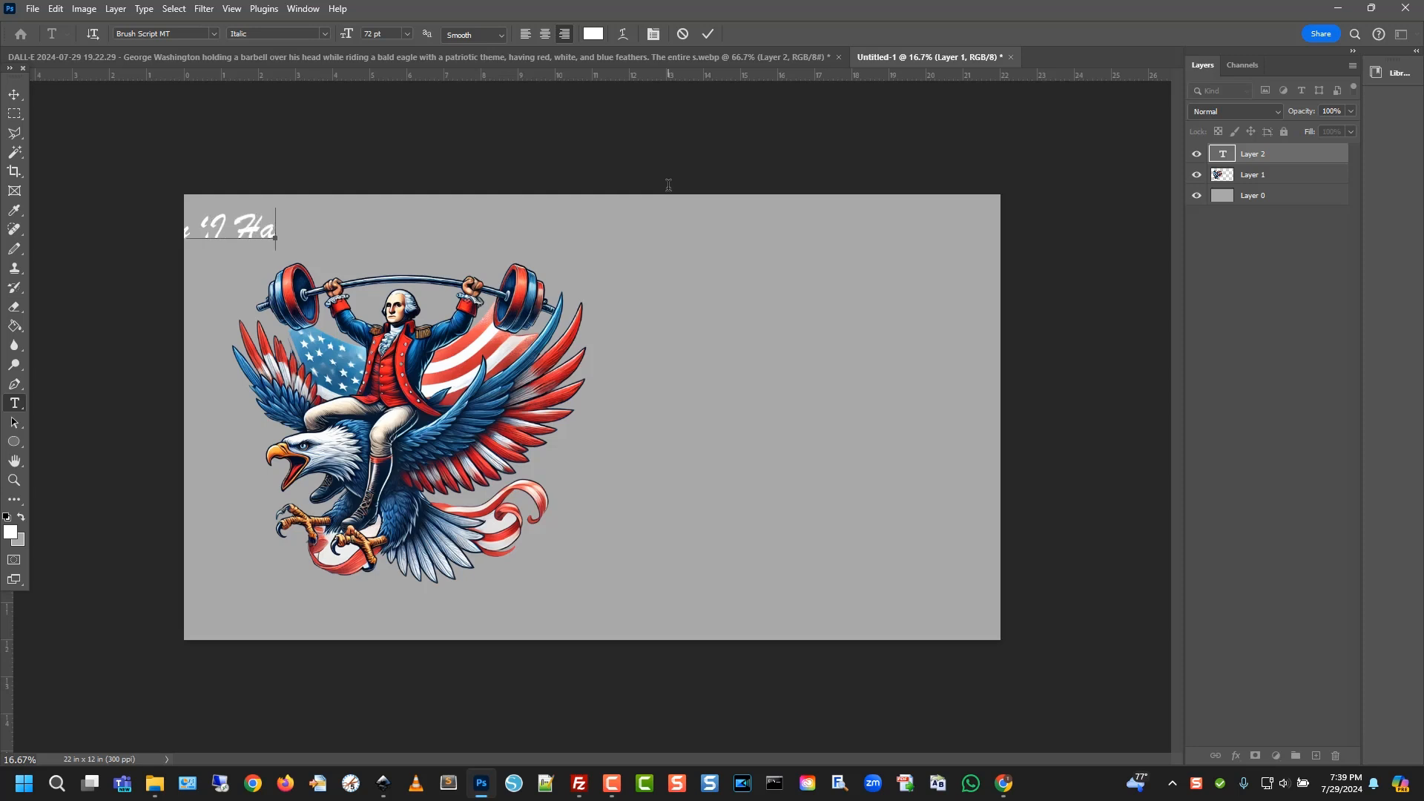
key(BackSpace)
key(BackSpace)
text(e the Right)
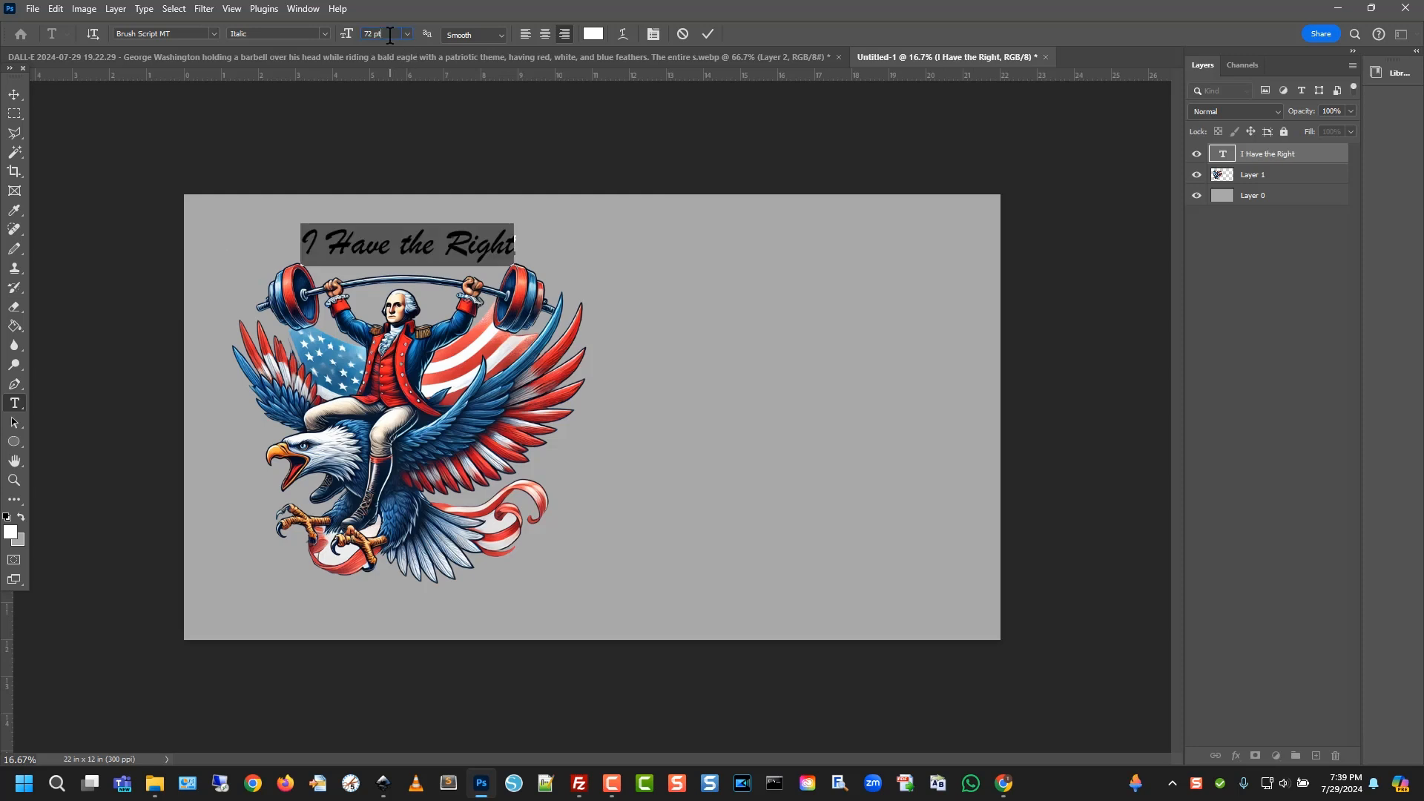
Set the caption's font to Gunplay 3D at 94 pt
scroll(387, 31, up, 20)
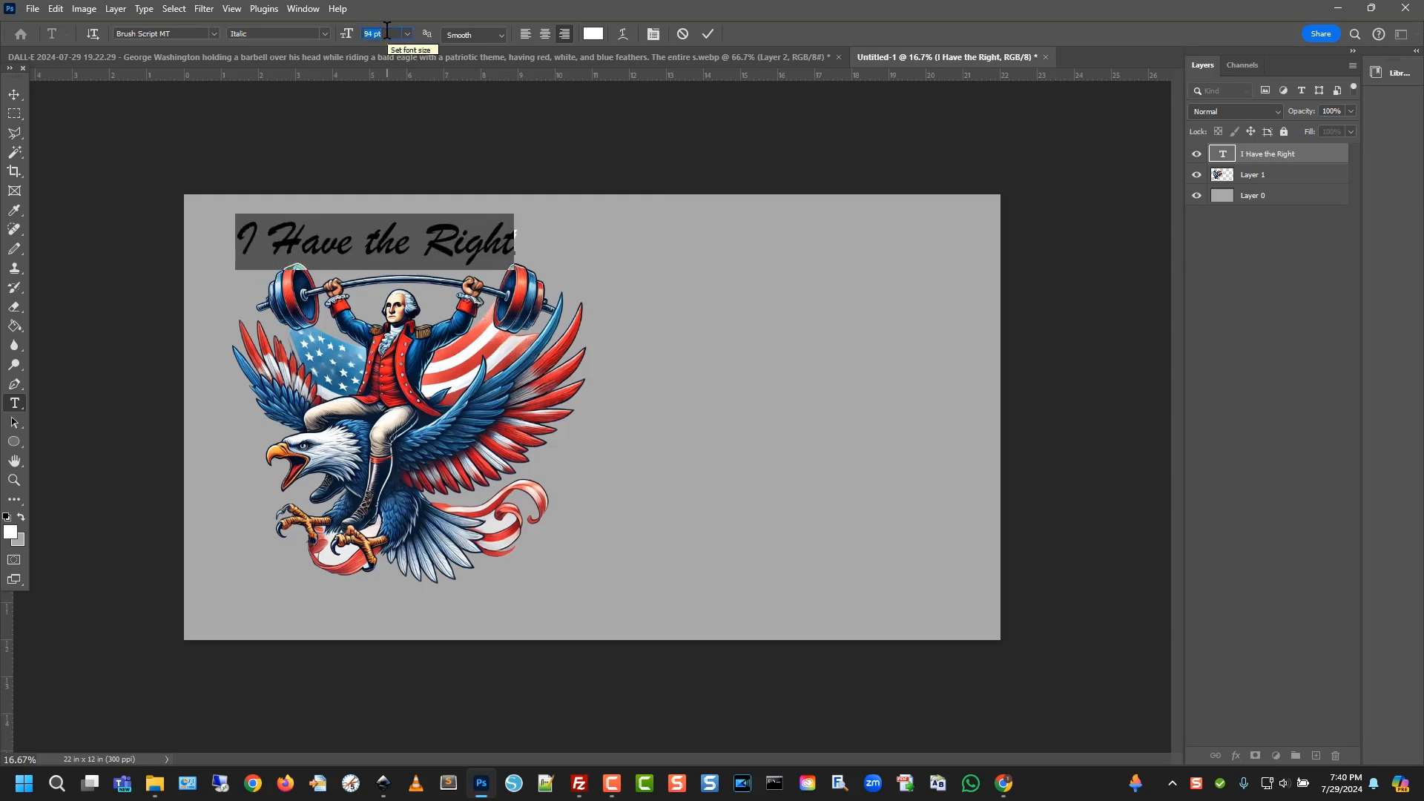
click(160, 34)
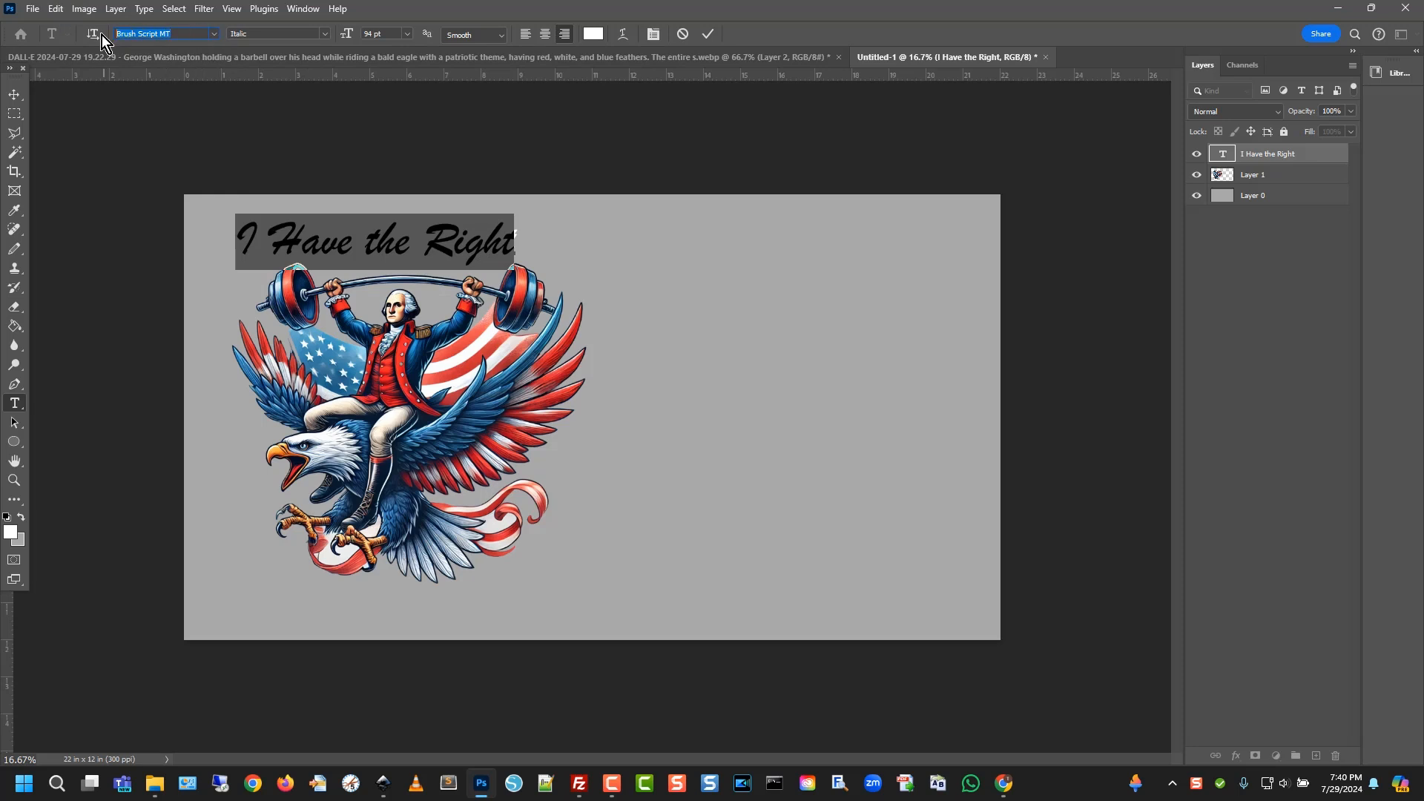
key(Down)
key(Down)
key(Down)
key(Down)
key(Down)
key(Down)
key(Down)
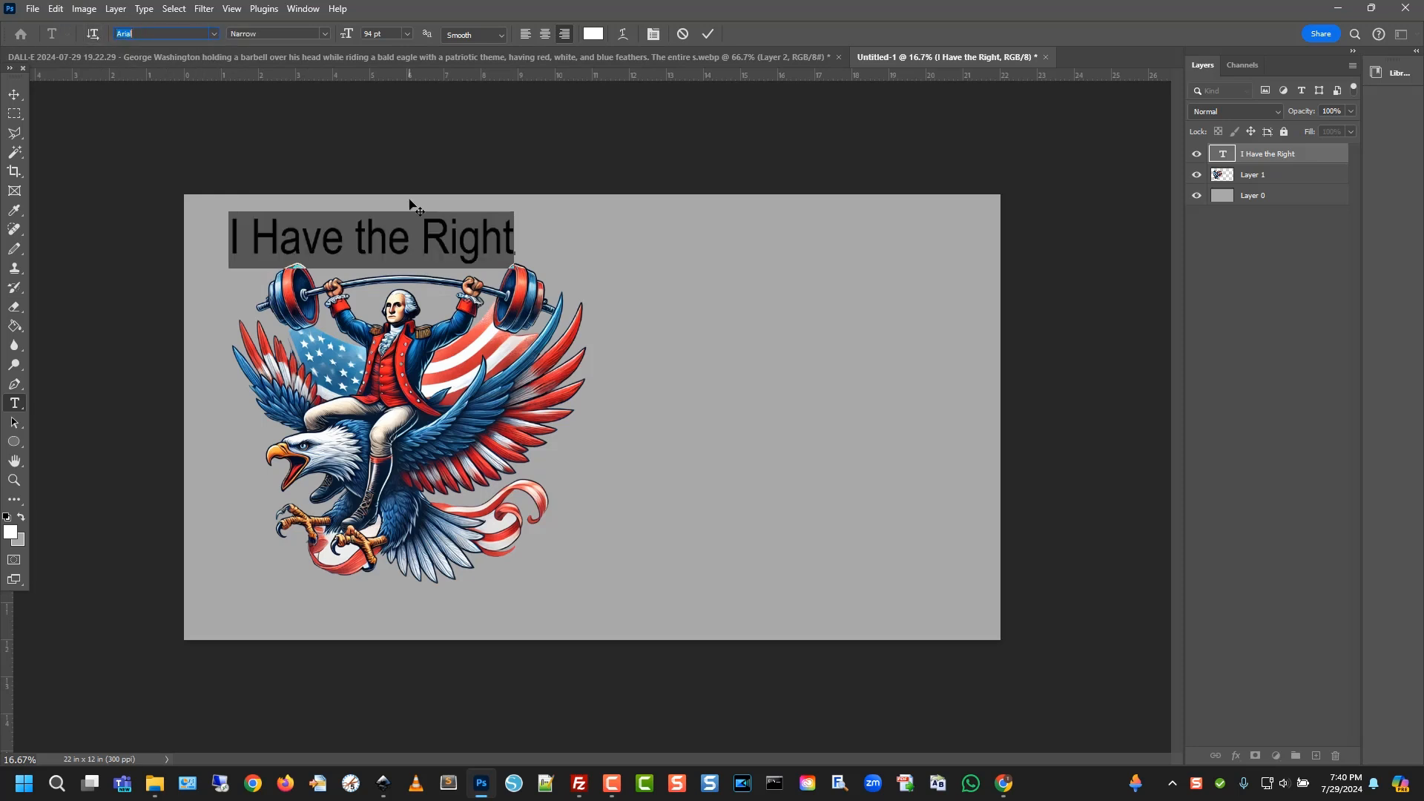
key(Down)
key(Down)
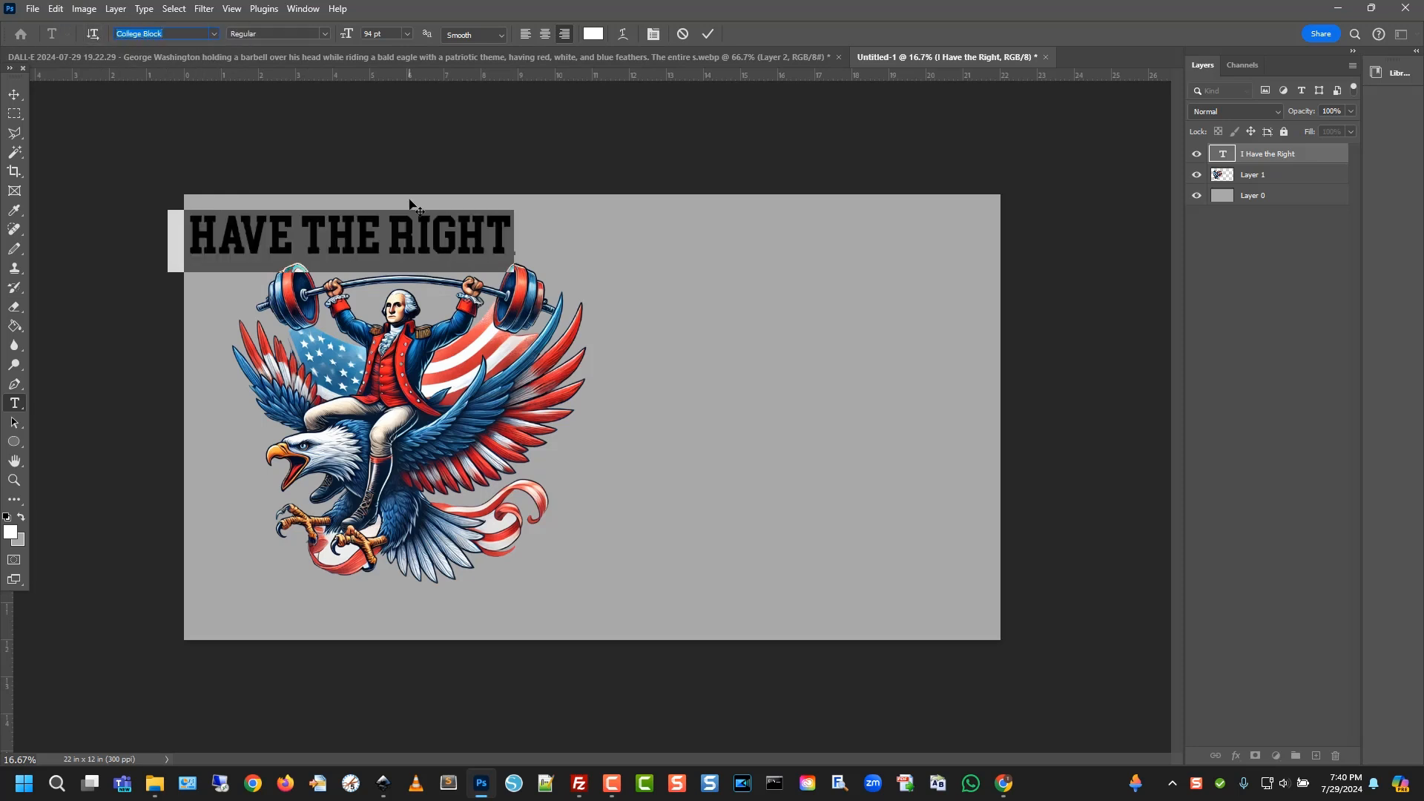
click(16, 92)
Shift the caption right and place a duplicate of it at the canvas bottom
drag(409, 243, 501, 239)
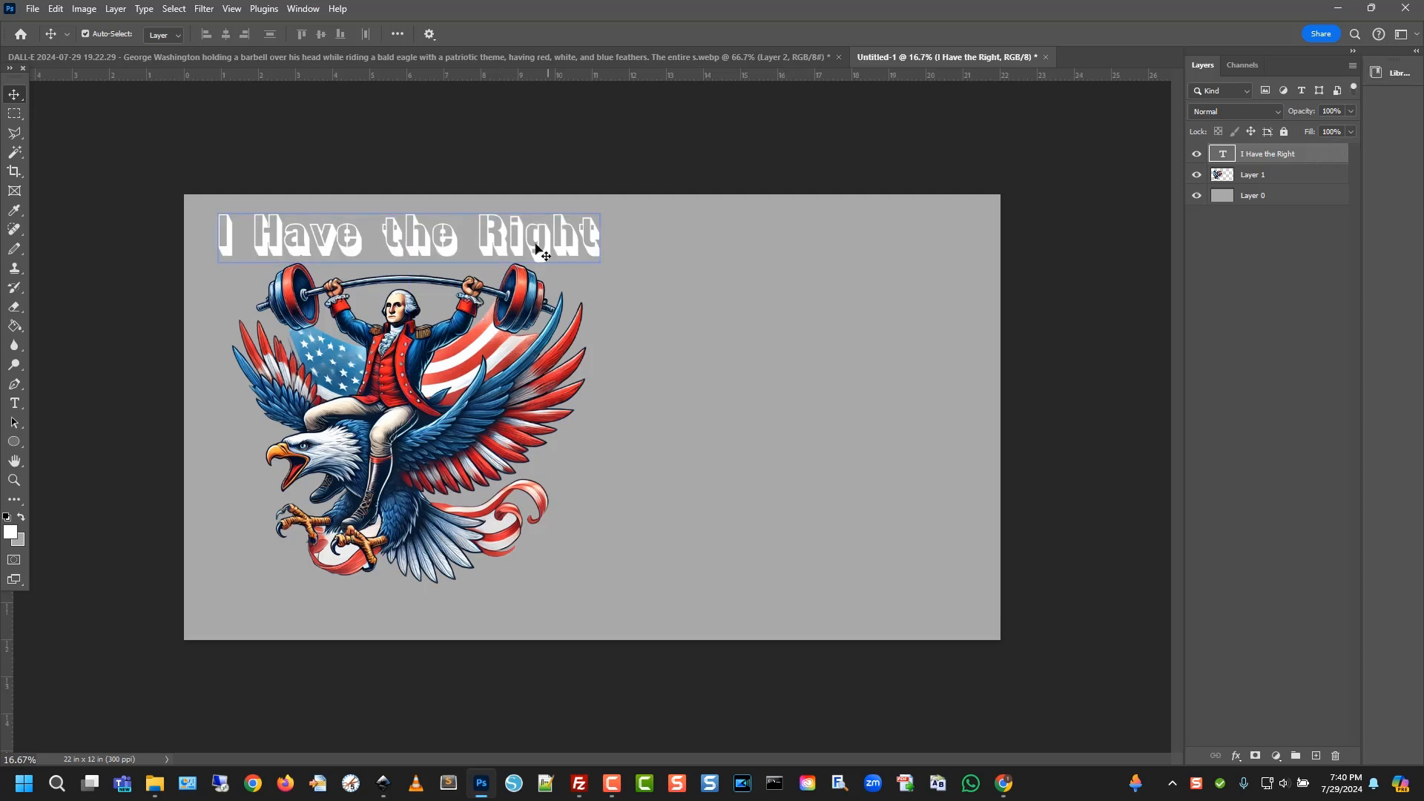
right_click(1308, 158)
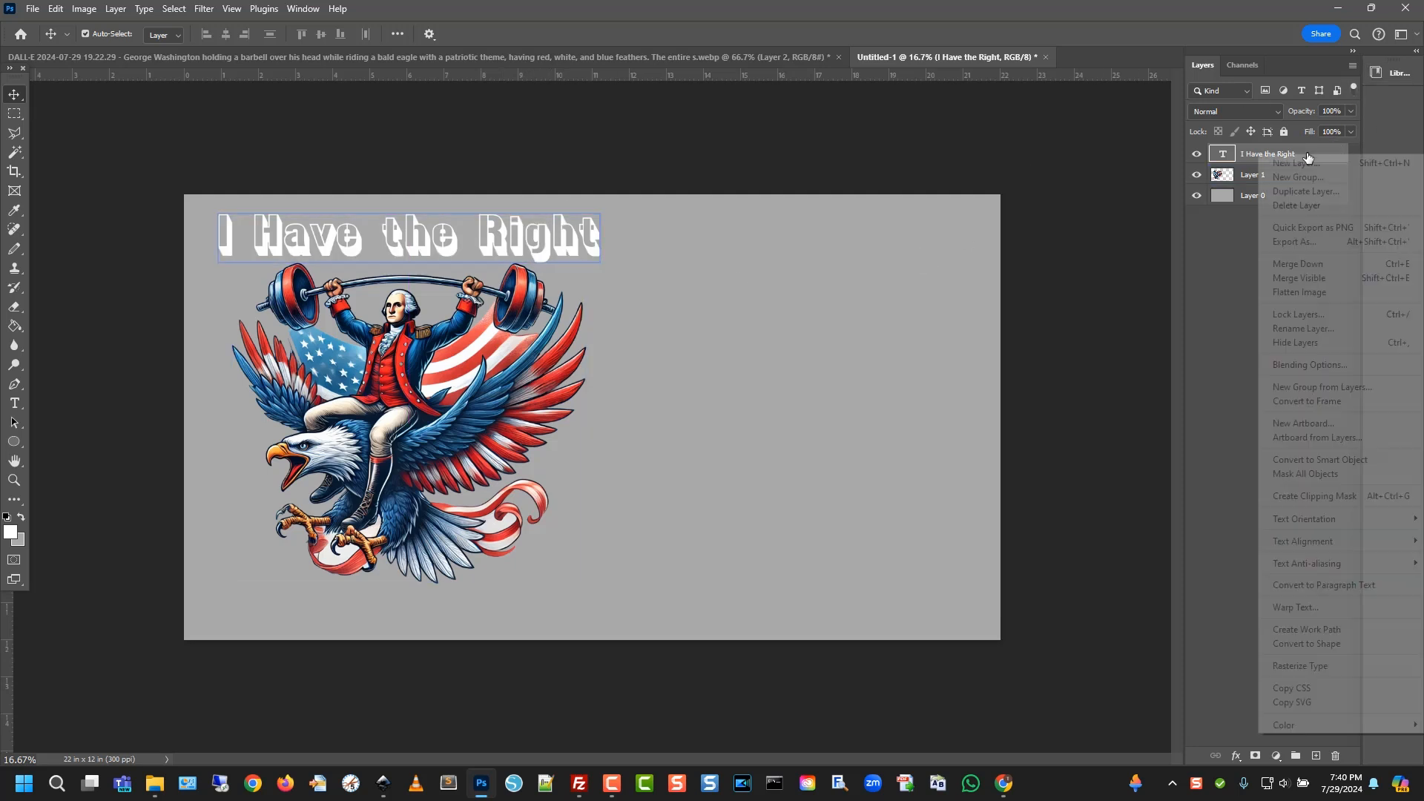
click(1328, 195)
click(830, 213)
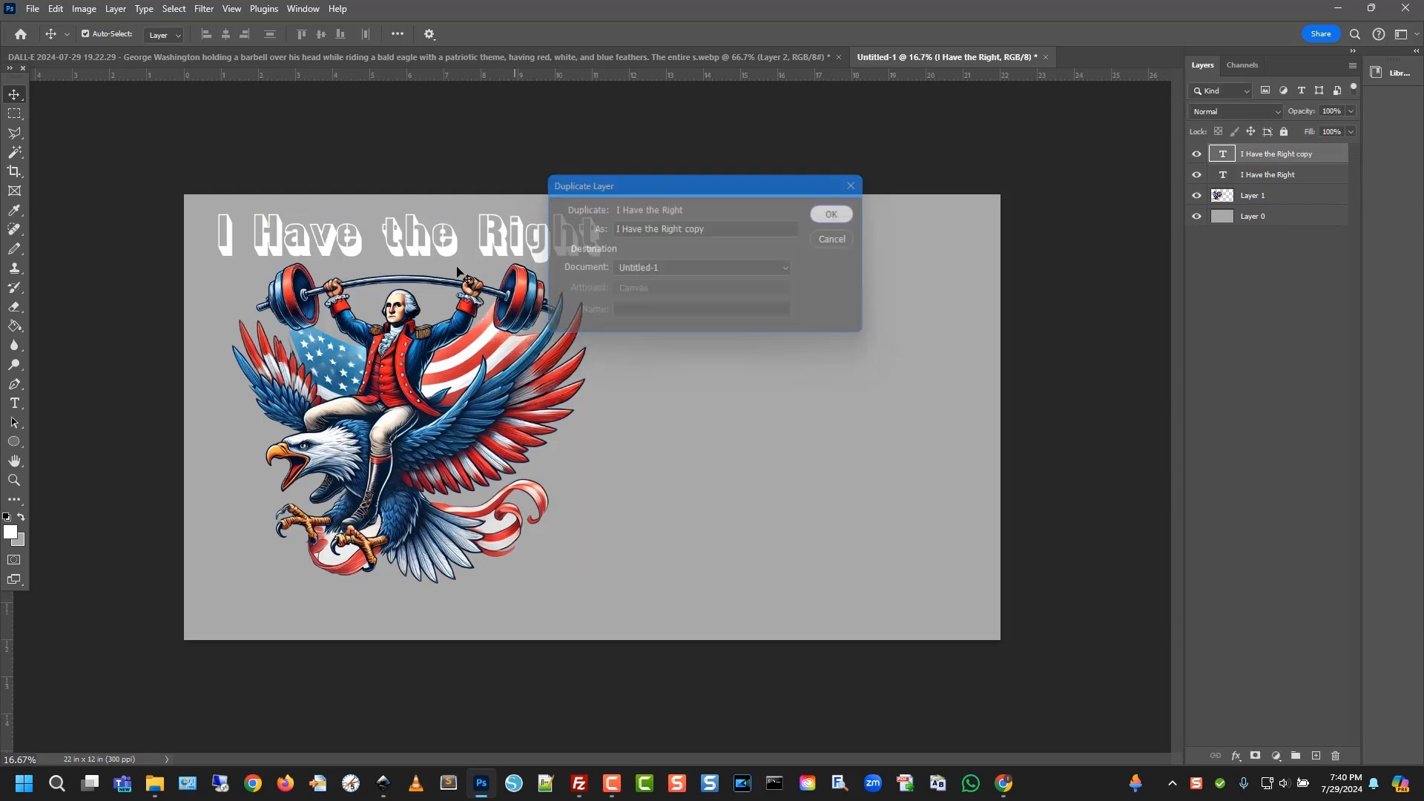
drag(449, 245, 451, 615)
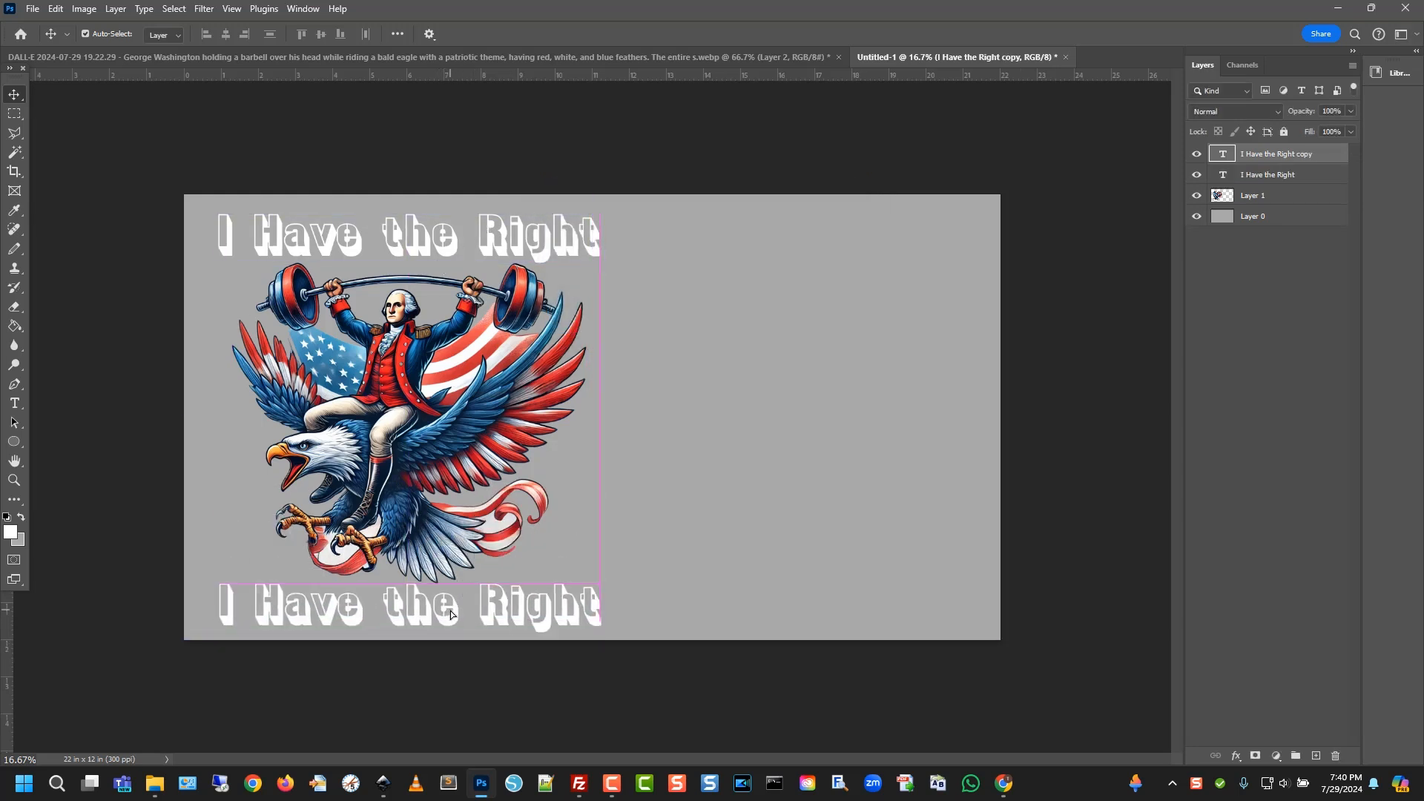
Change the duplicated caption's text to 'to Bare Arms'
double_click(450, 607)
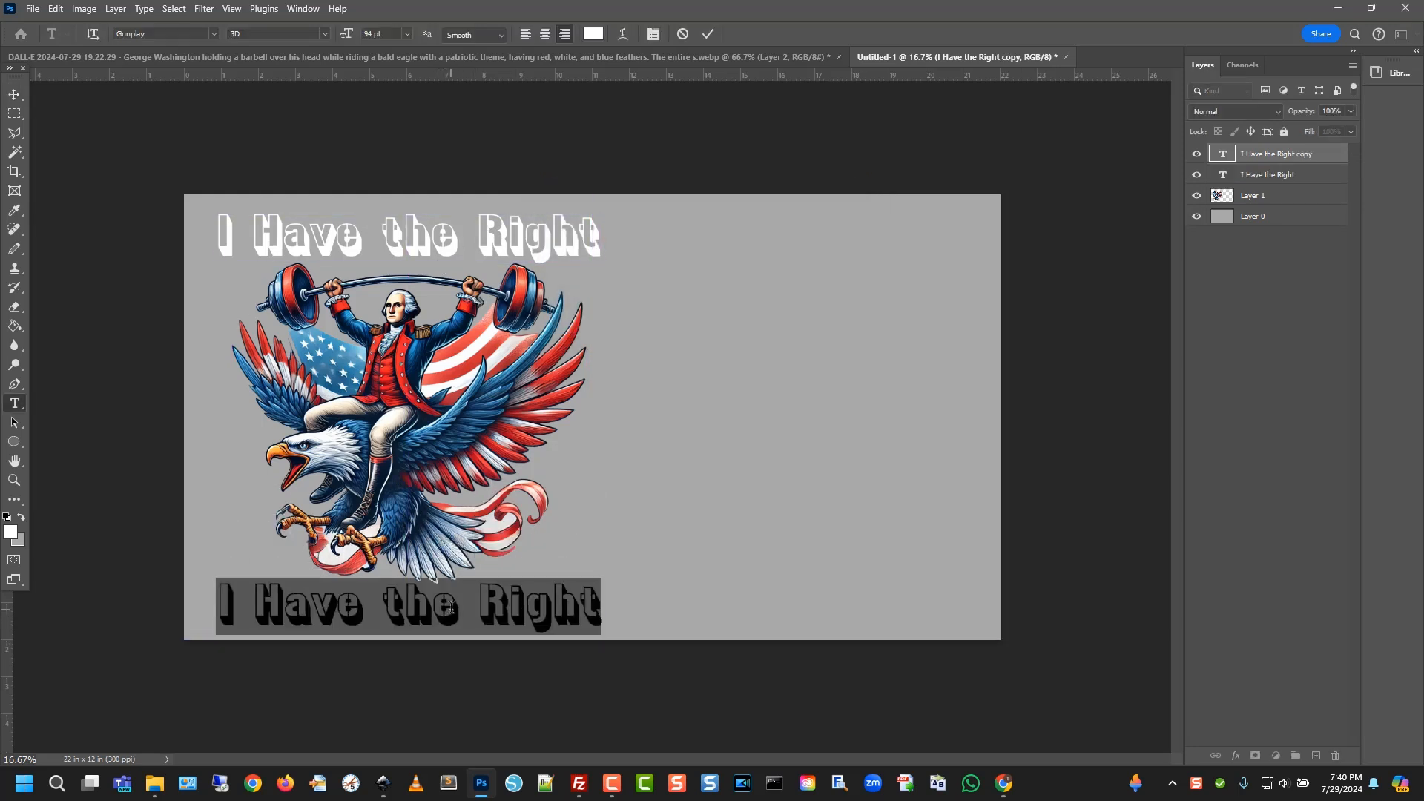
text(to ZBar)
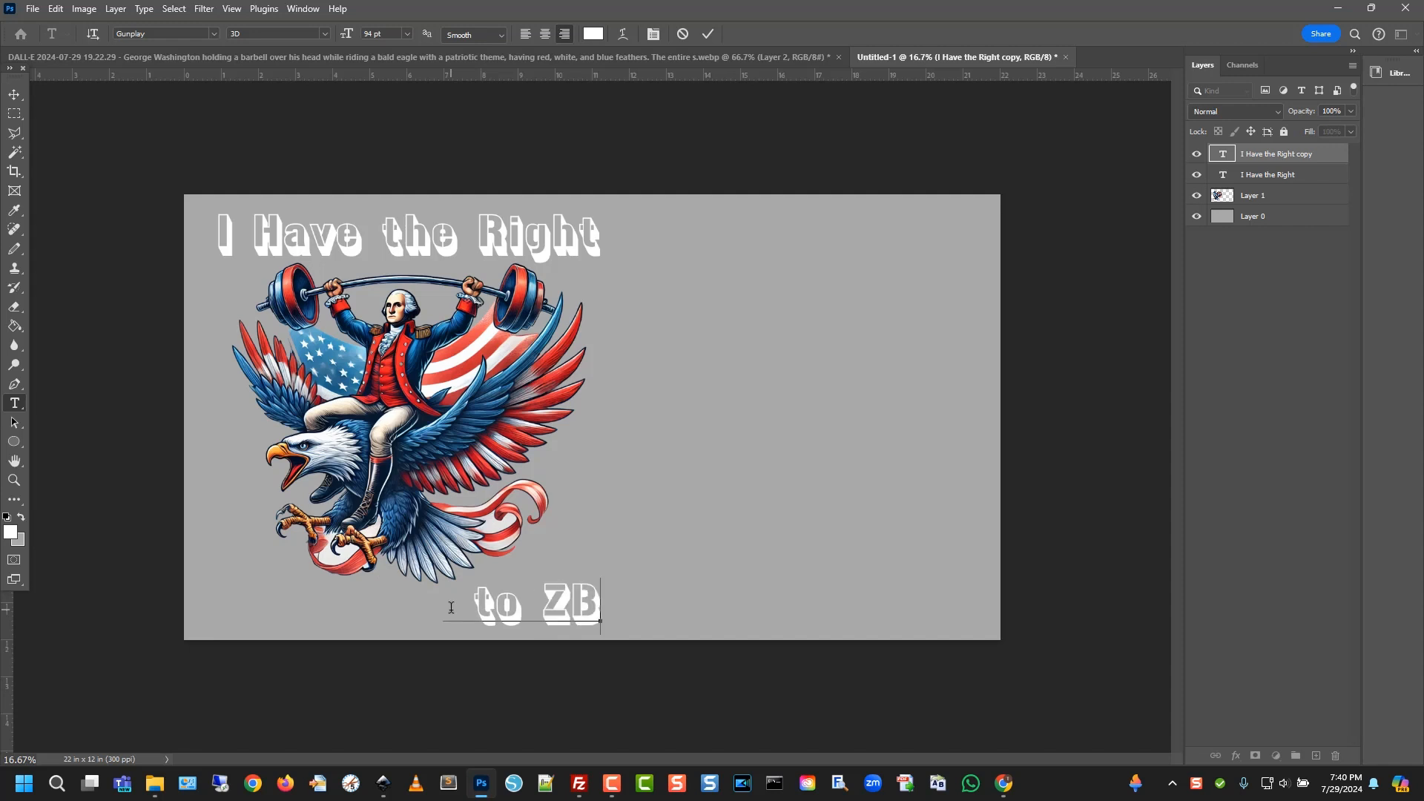
key(BackSpace)
key(BackSpace)
key(BackSpace)
key(BackSpace)
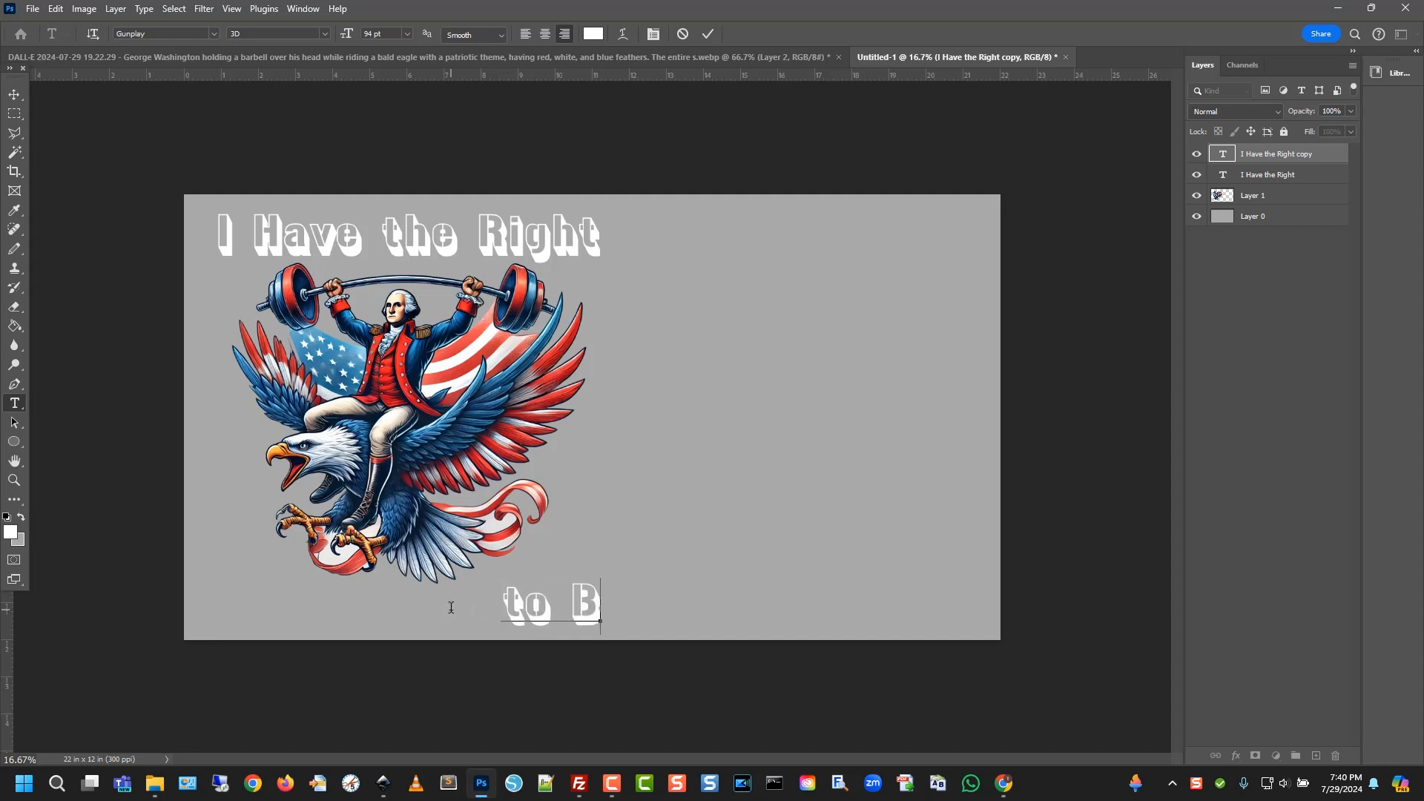
text(Bare Arms)
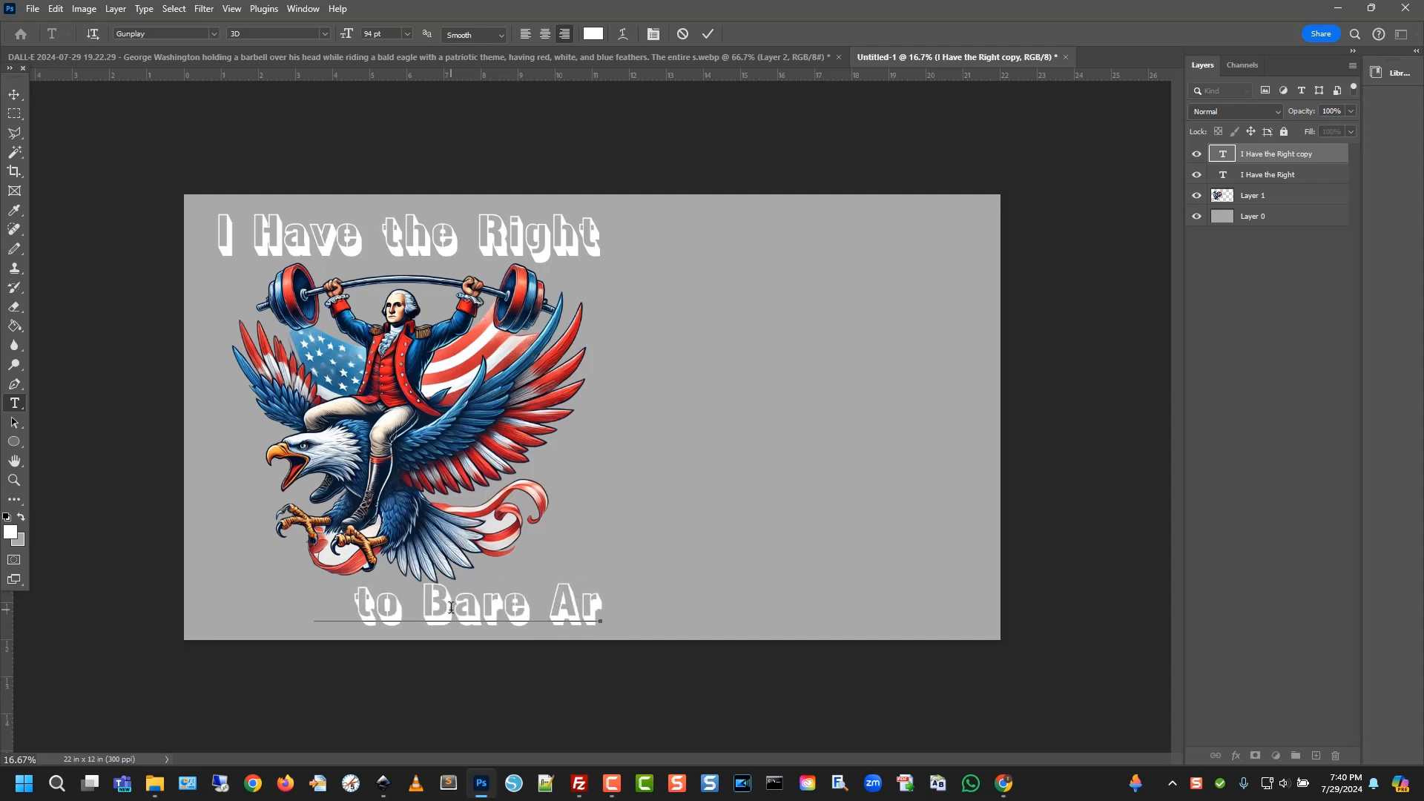
click(14, 94)
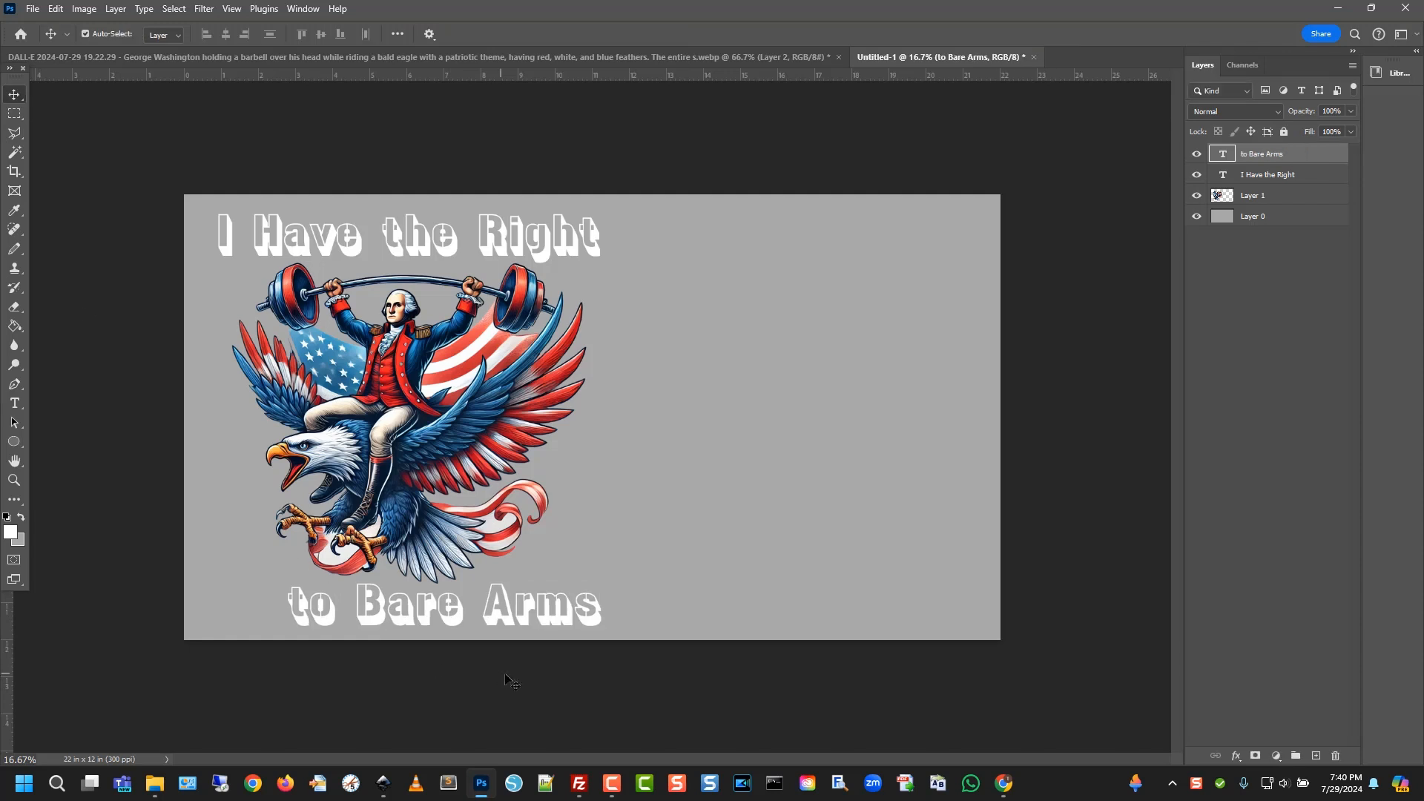
Nudge 'to Bare Arms' left under the eagle and 'I Have the Right' slightly down
mouse_move(452, 615)
mouse_down()
mouse_move(417, 617)
mouse_move(424, 597)
mouse_move(459, 598)
mouse_up()
key(shift+Right)
key(shift+Down)
key(shift+Down)
key(shift+Down)
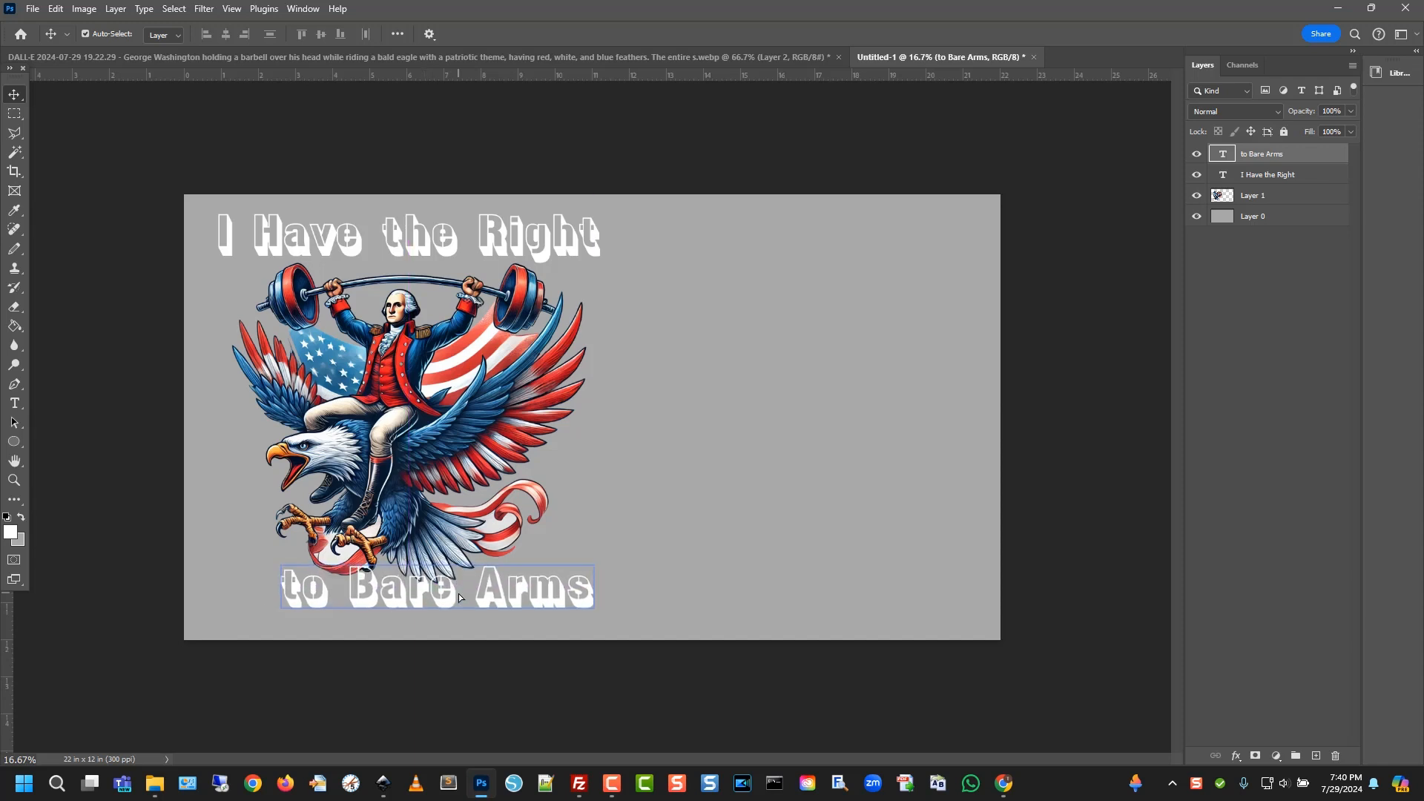
click(528, 236)
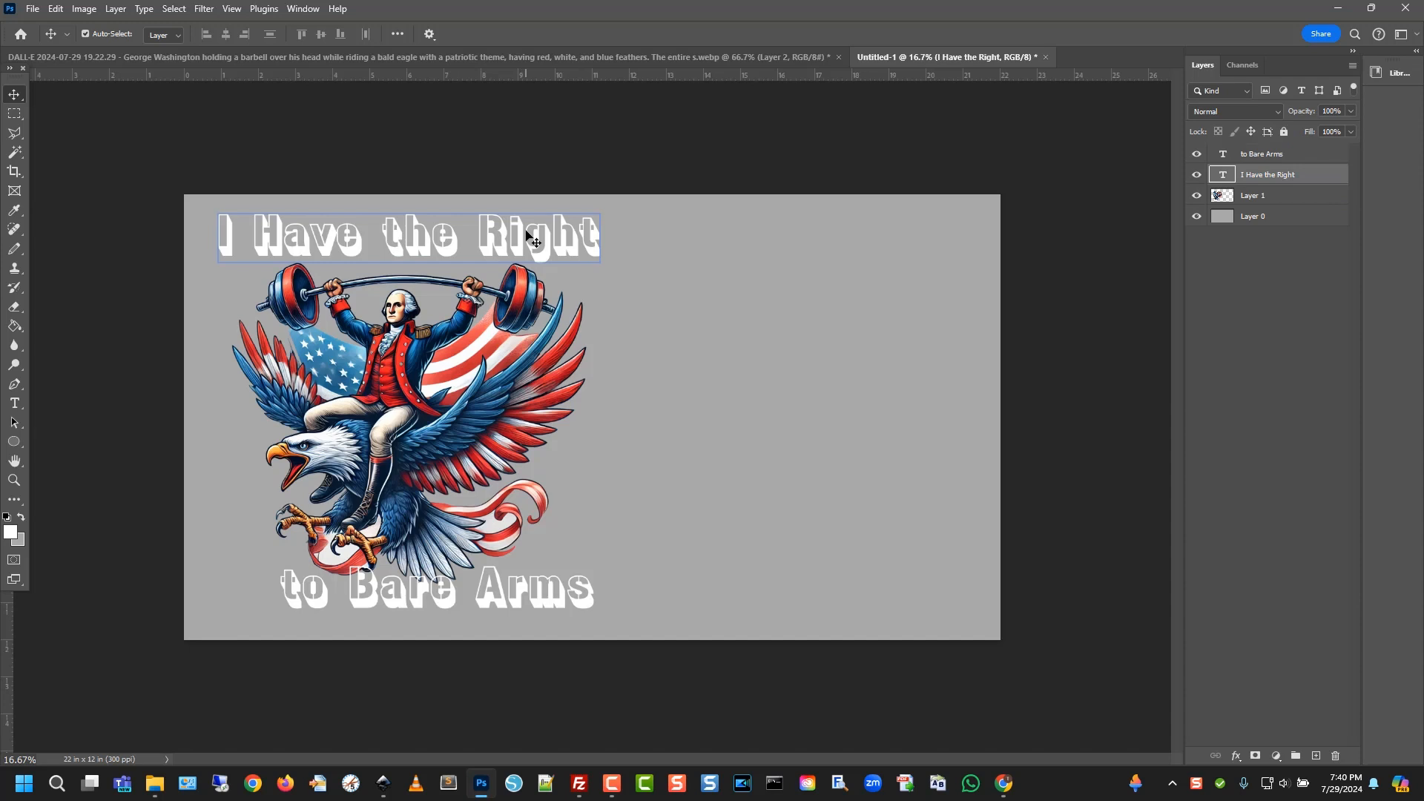
key(shift+Down)
key(shift+Down)
key(shift+Down)
key(shift+Down)
key(shift+Down)
key(shift+Down)
key(shift+Down)
key(shift+Down)
key(shift+Down)
key(shift+Down)
key(shift+Down)
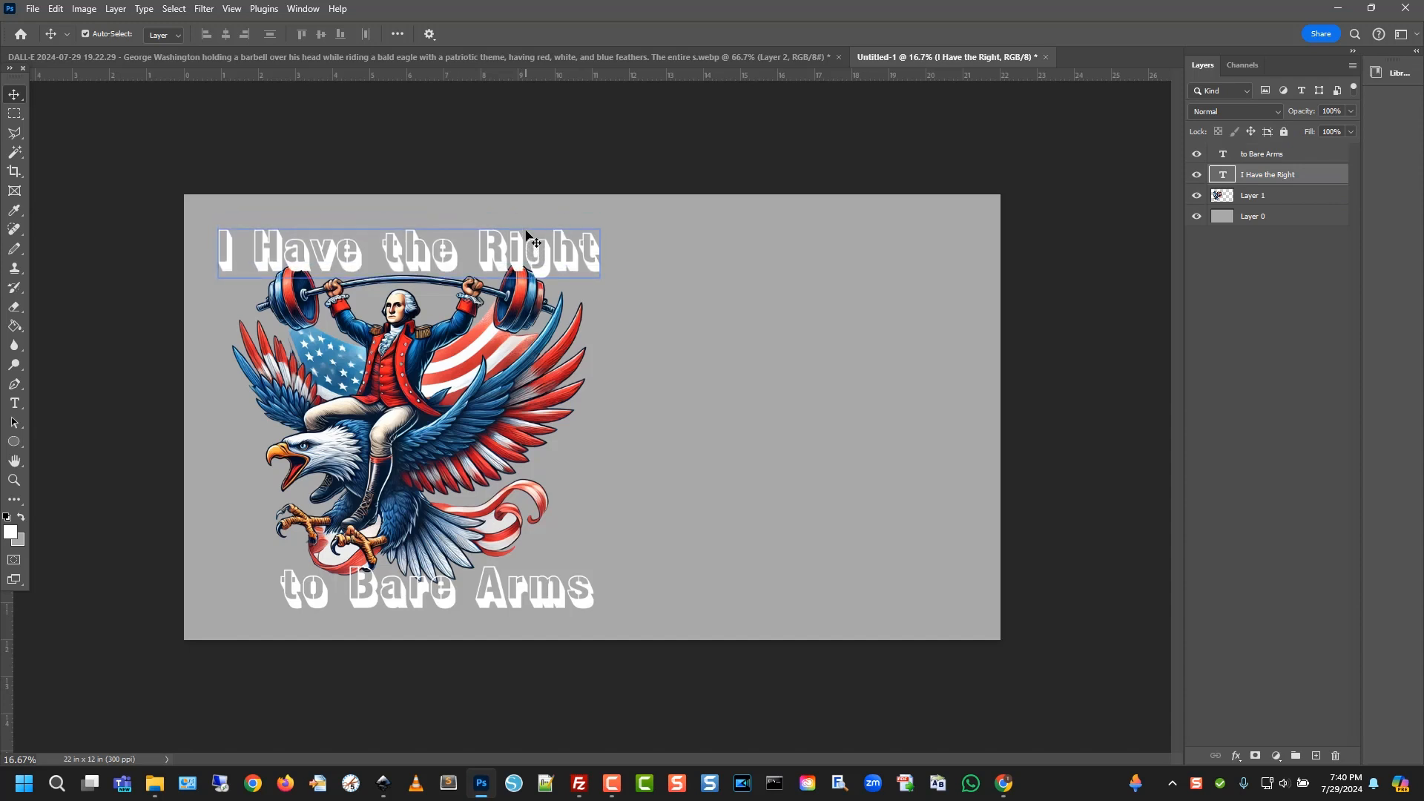
click(540, 419)
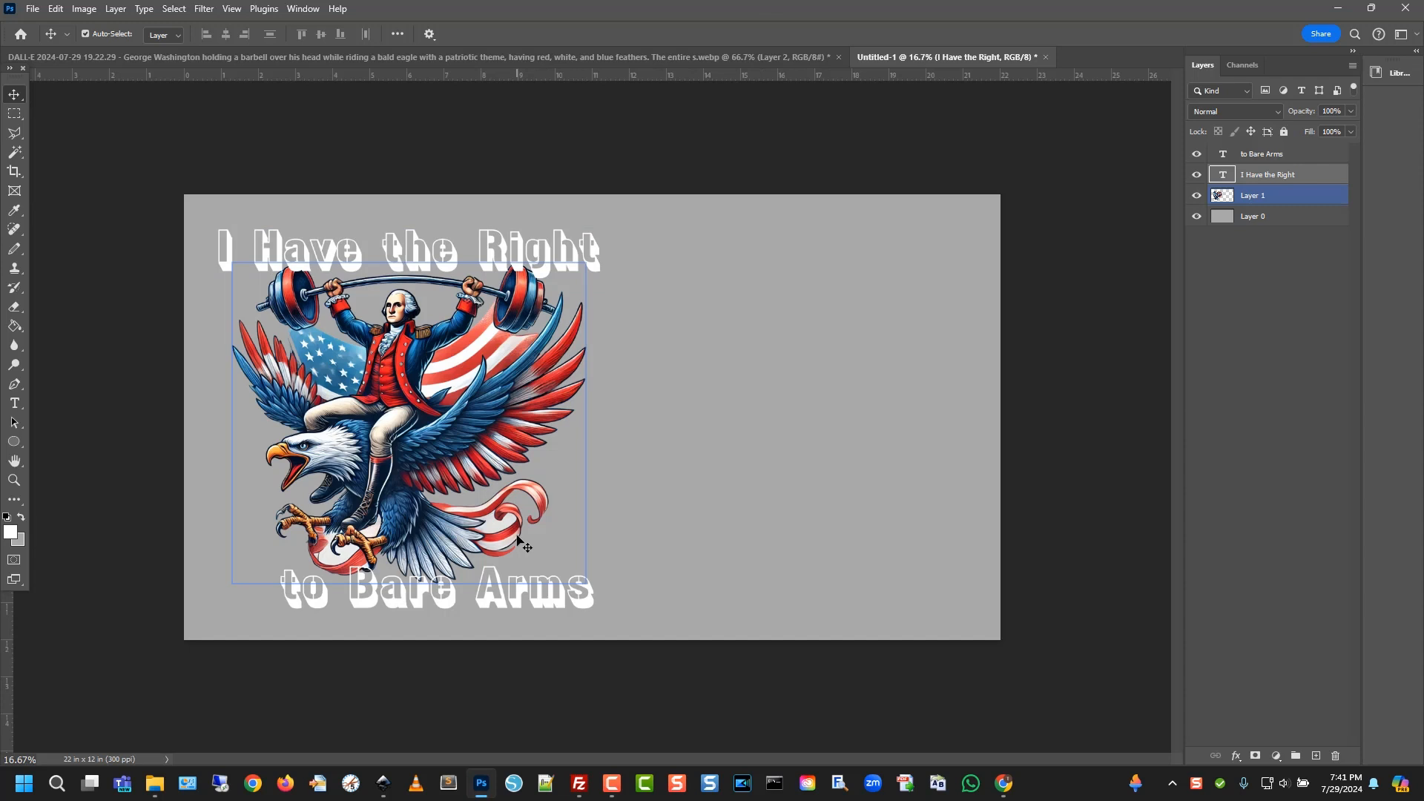
drag(520, 602, 498, 596)
click(680, 573)
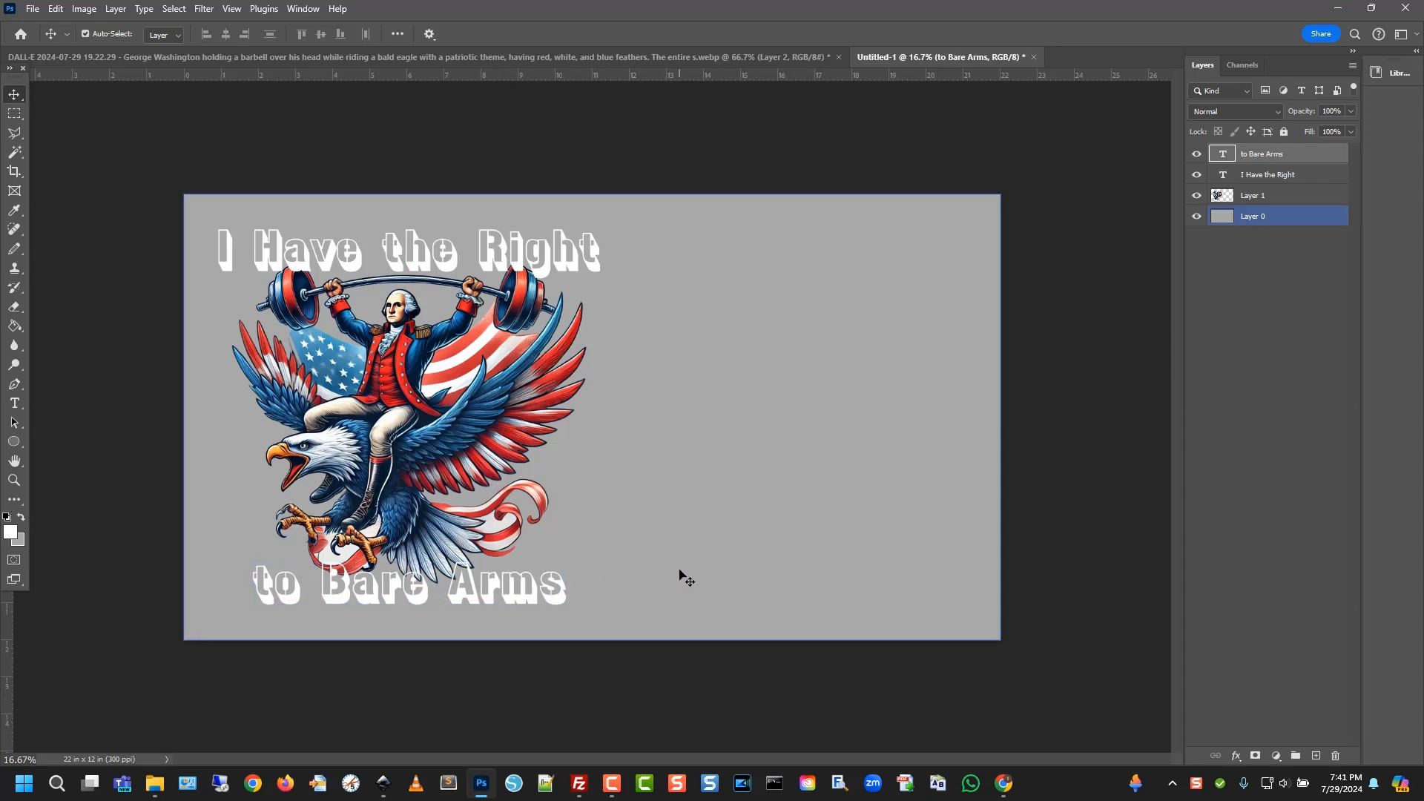
Check the gray background, then merge both captions and the eagle into one layer
click(906, 361)
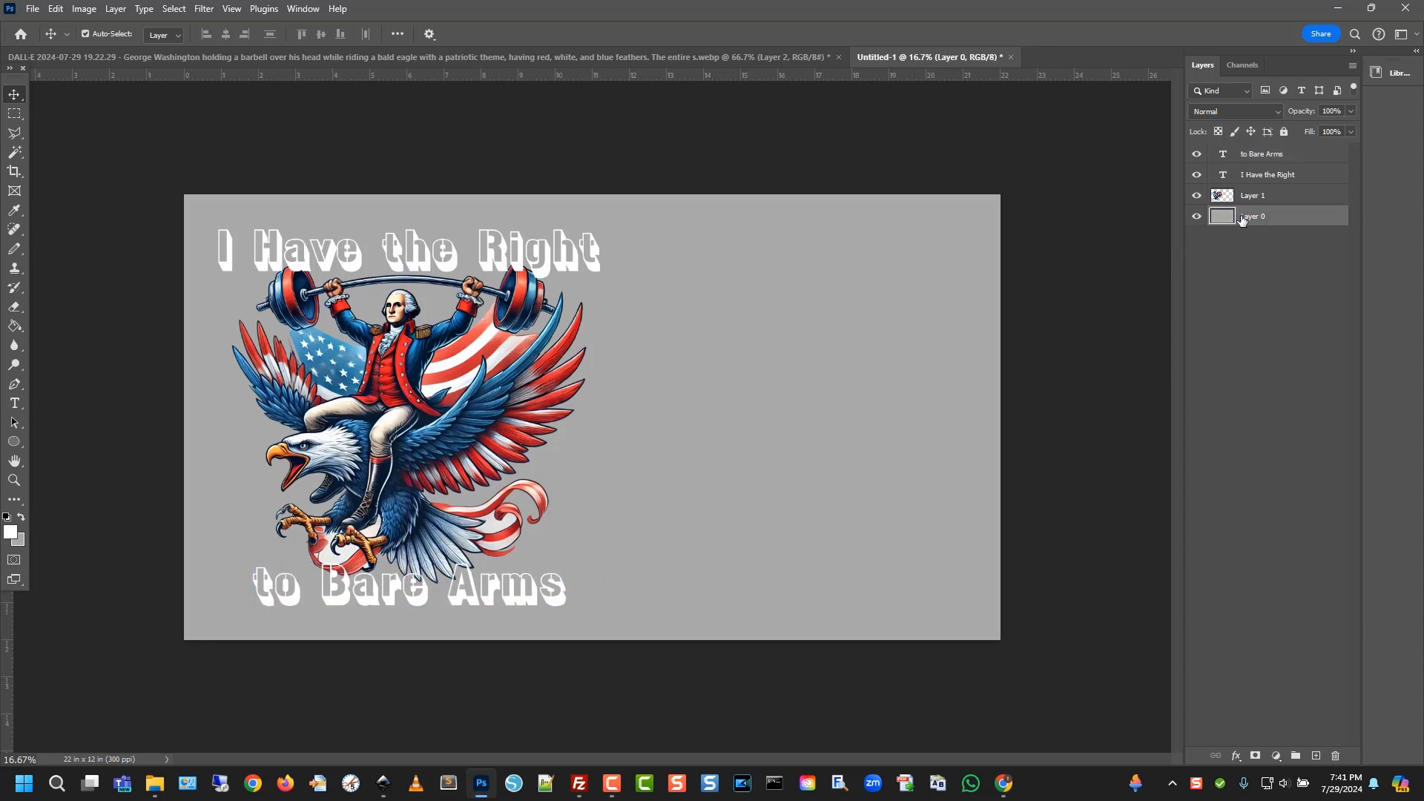
click(1196, 216)
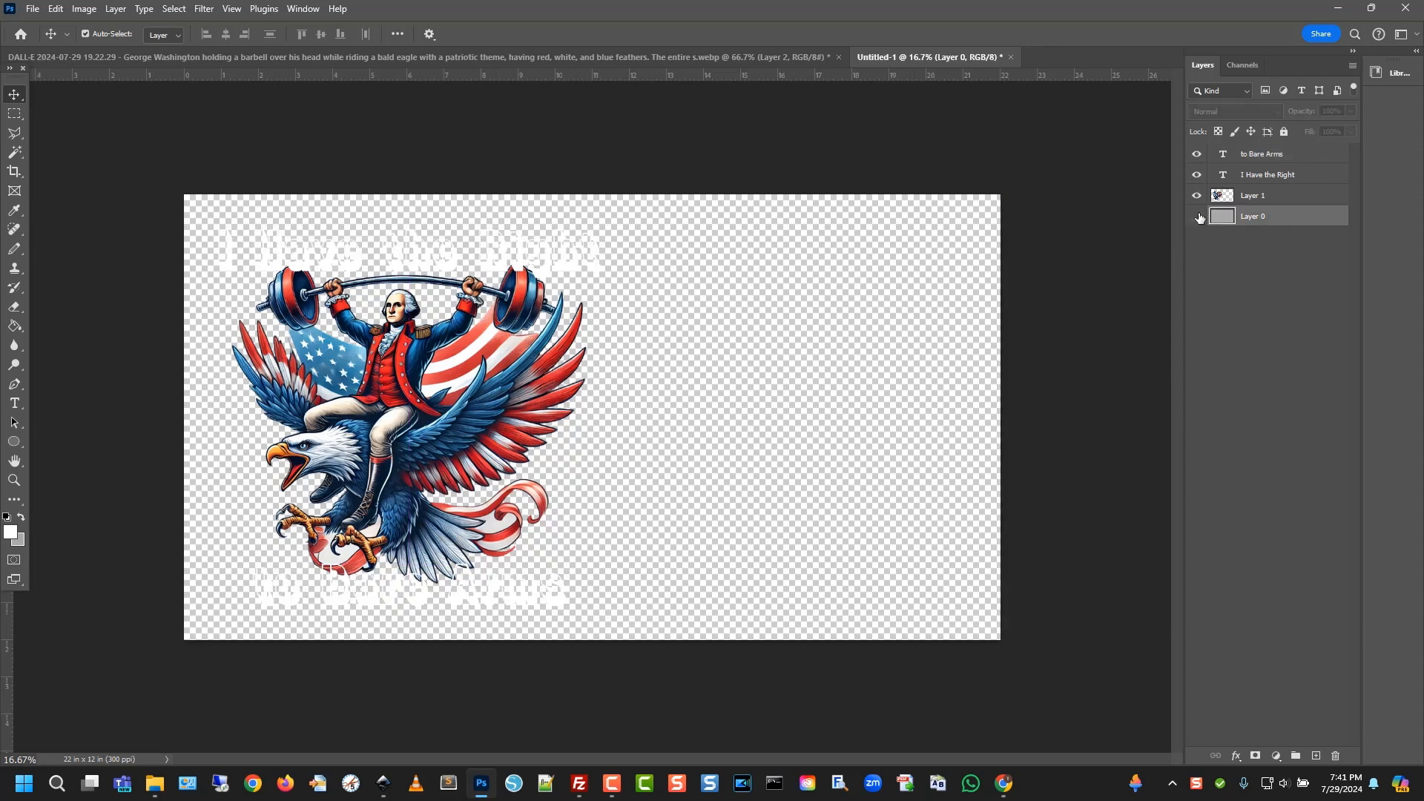
click(1197, 216)
click(1282, 153)
shift+click(1287, 195)
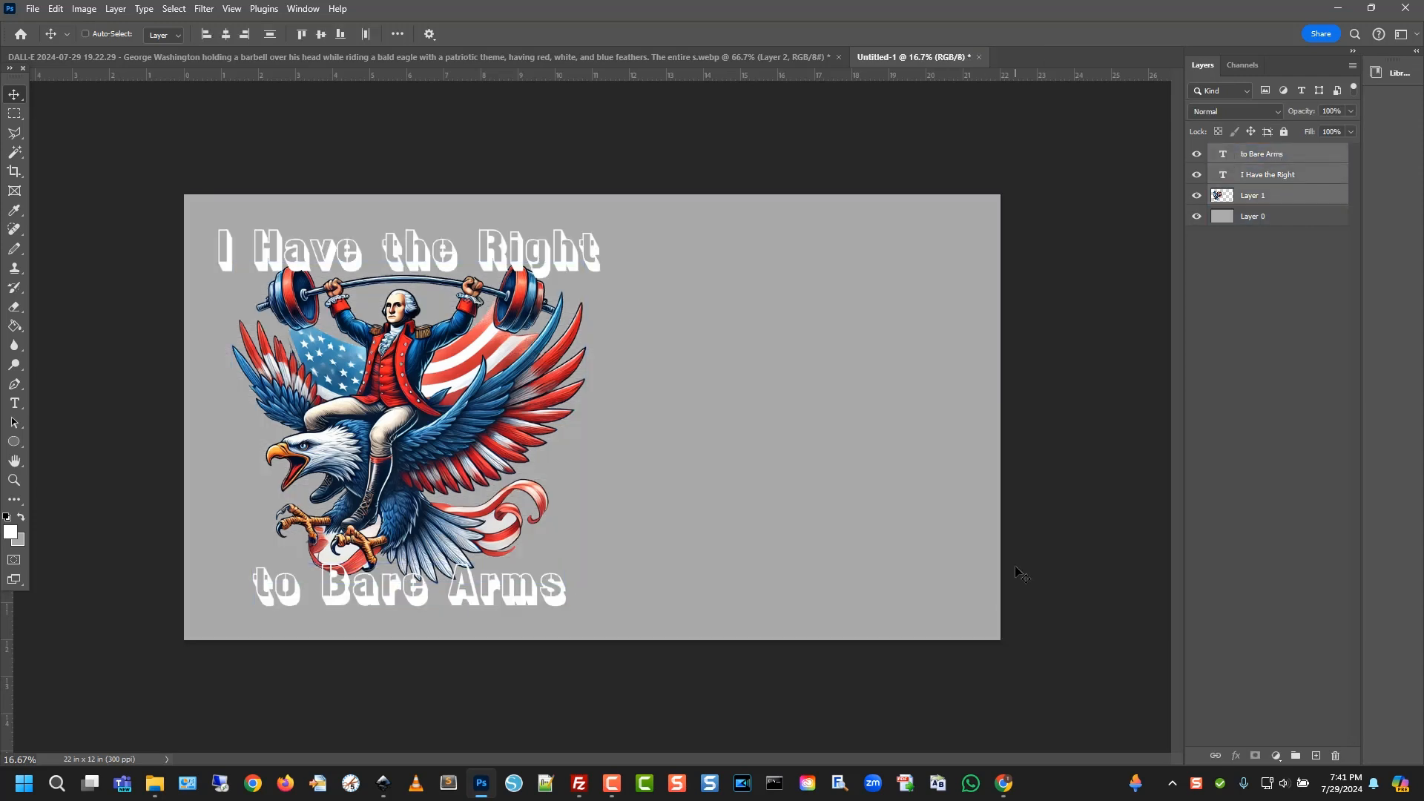
key(ctrl+e)
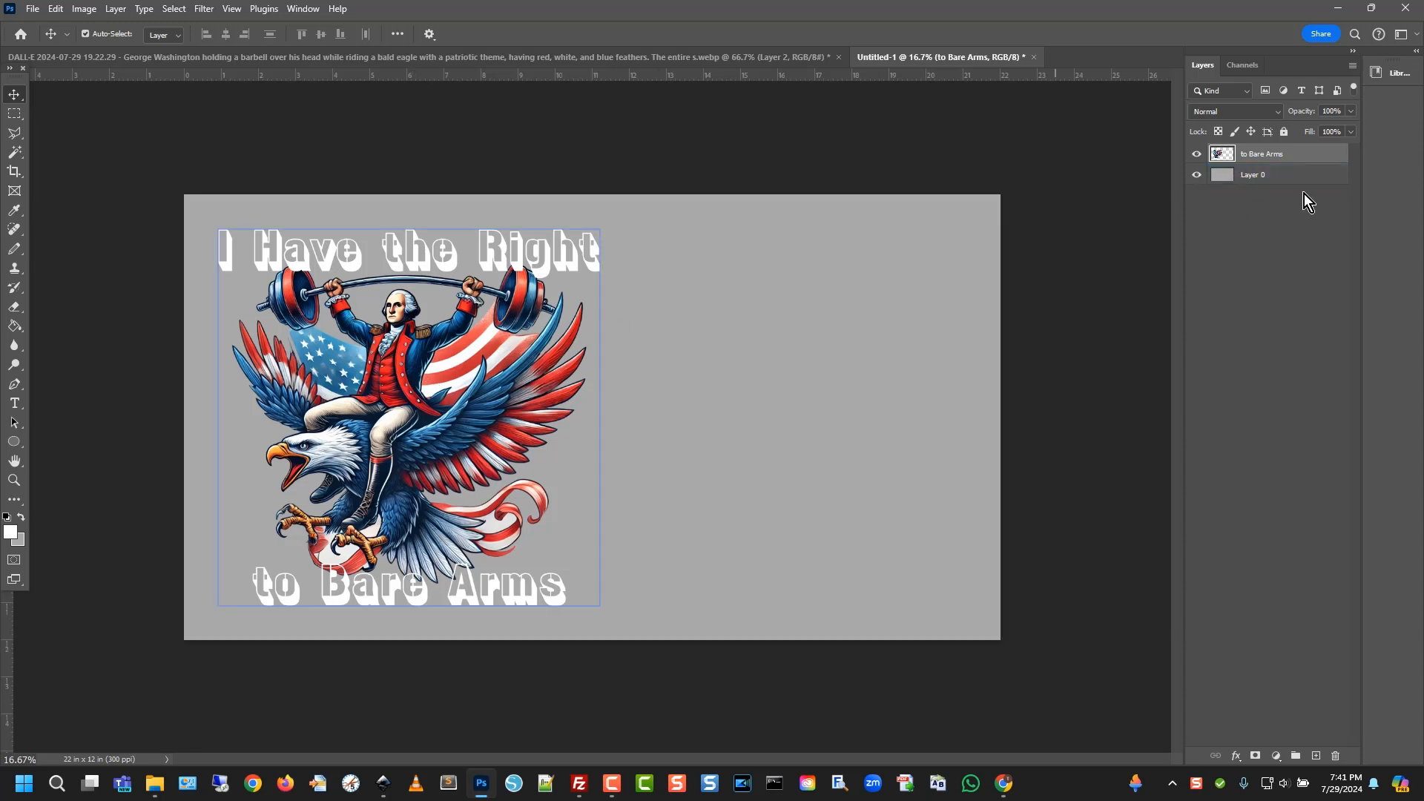
Marquee-select the whole captioned artwork and paste a copy onto a new layer
click(14, 114)
drag(186, 196, 610, 642)
key(ctrl+v)
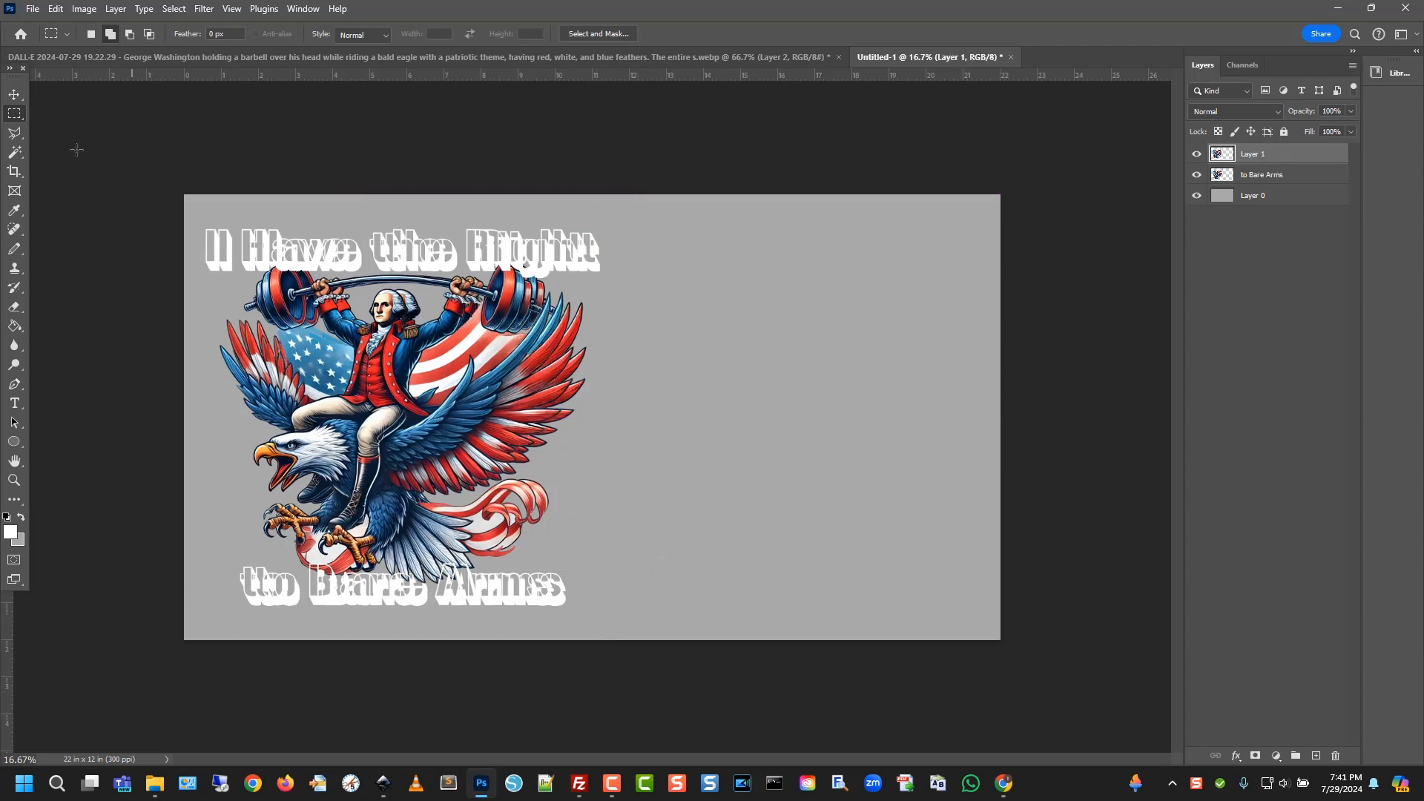
Move the copy to the canvas's right half and align it level with the original
click(14, 96)
drag(365, 468, 767, 469)
click(1255, 177)
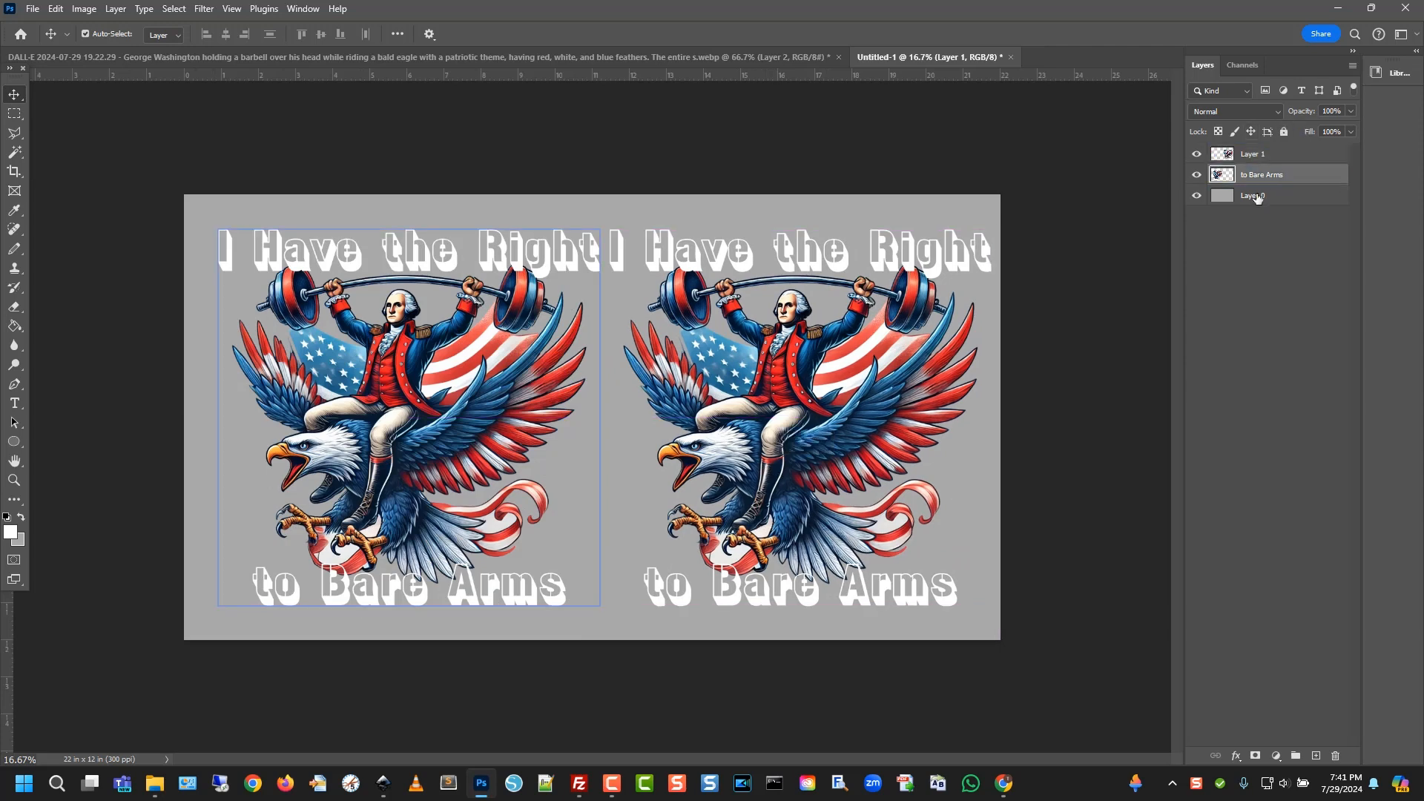
drag(303, 343, 289, 342)
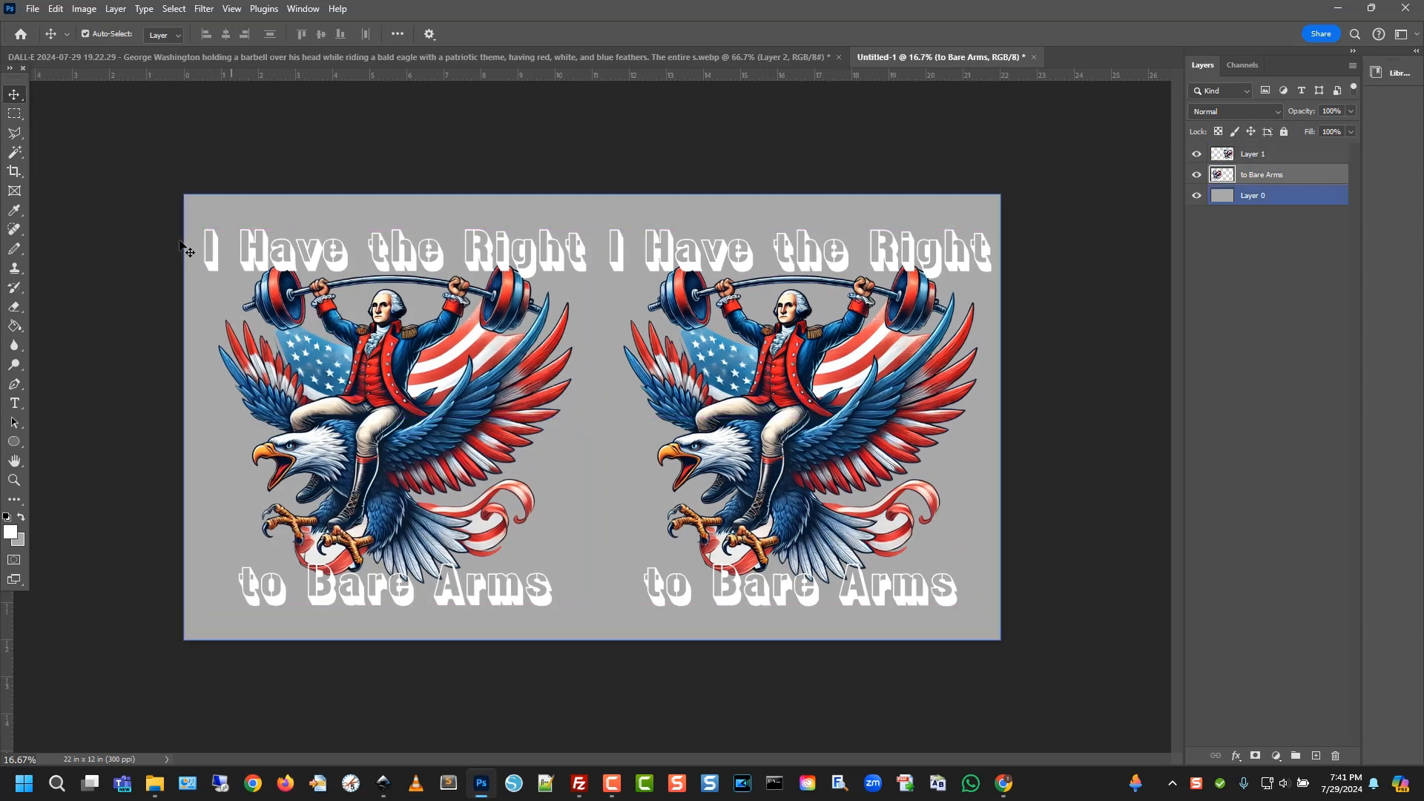
click(884, 398)
drag(862, 393, 859, 395)
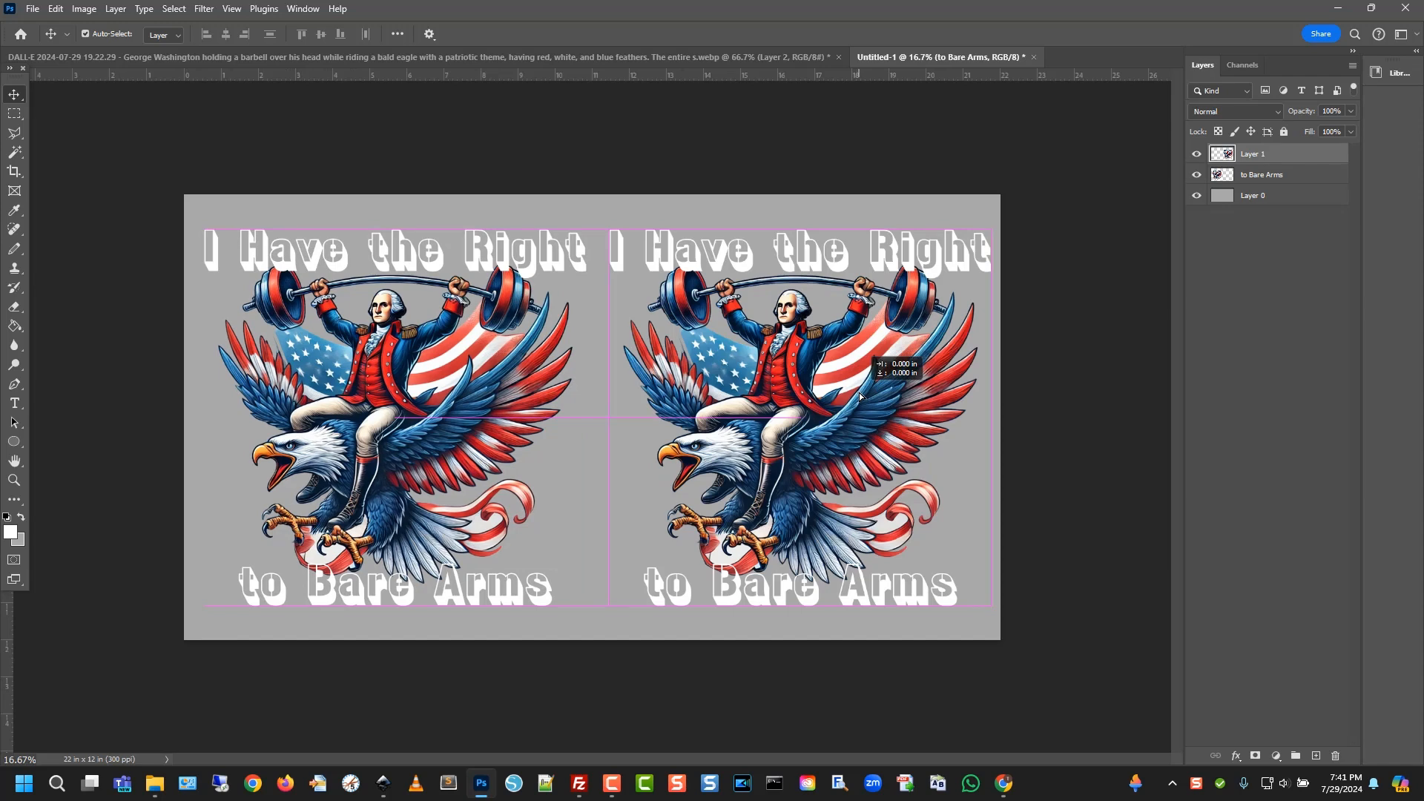
drag(859, 395, 859, 396)
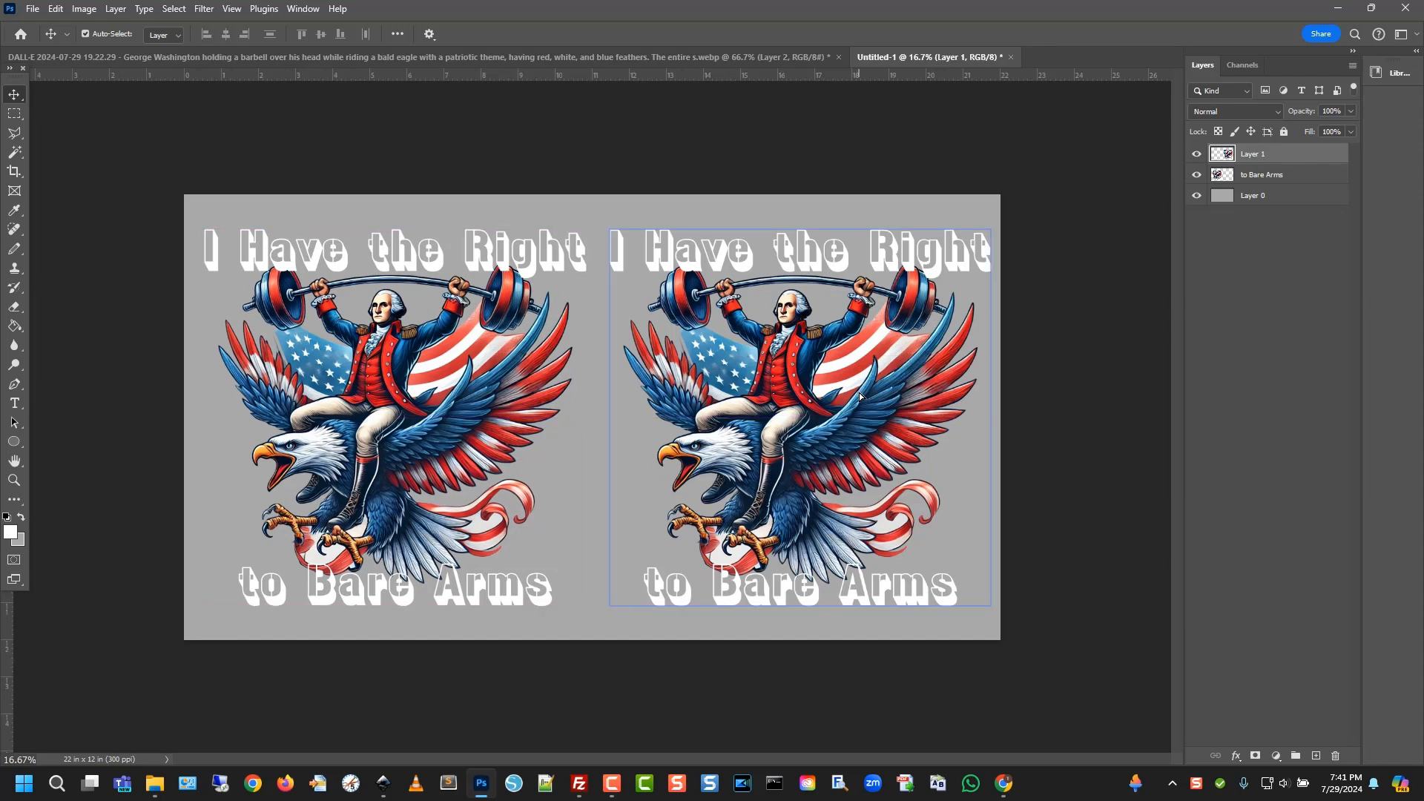